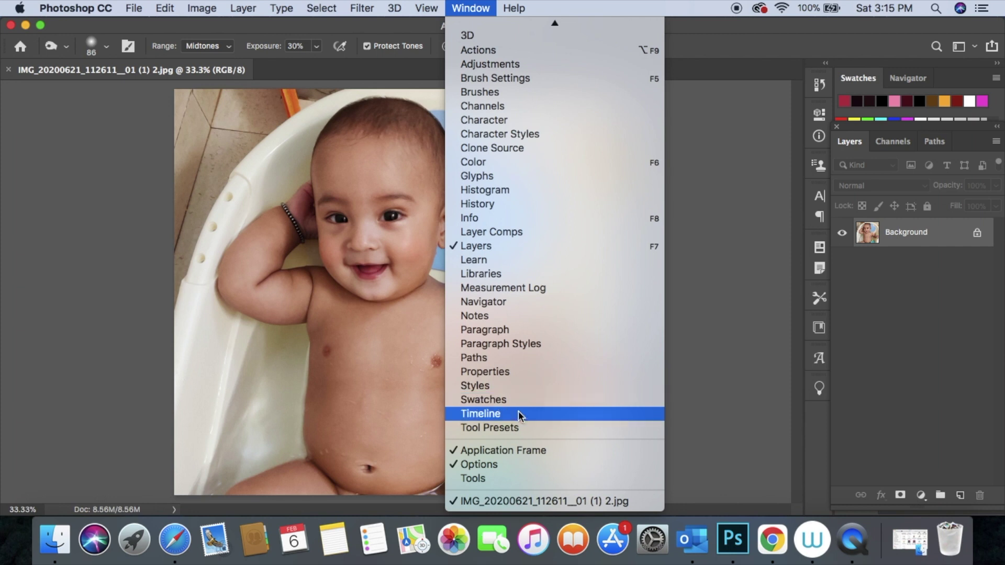
Step: Display the toolbox and activate the Pen tool in Path mode
left_click(501, 478)
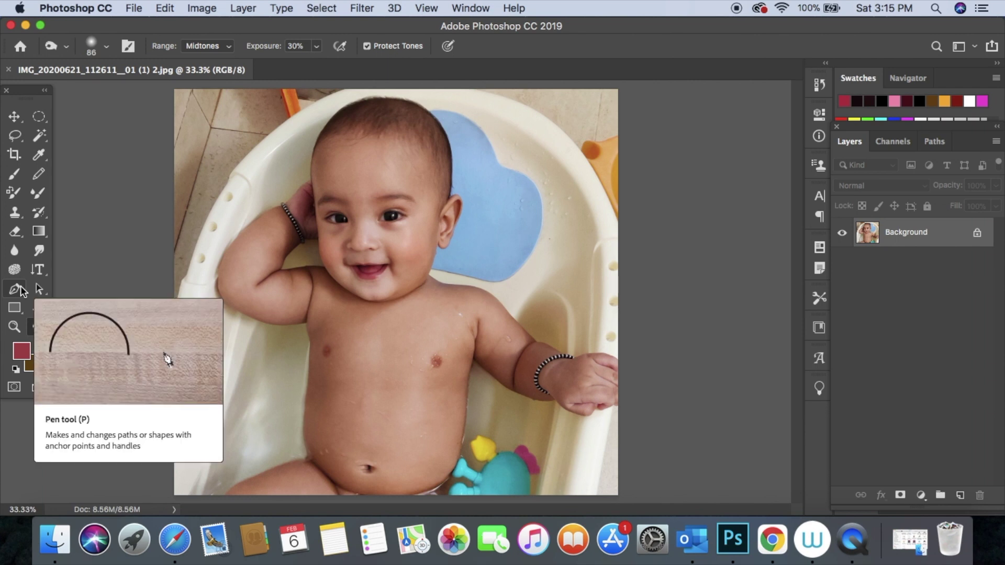
left_click(16, 289)
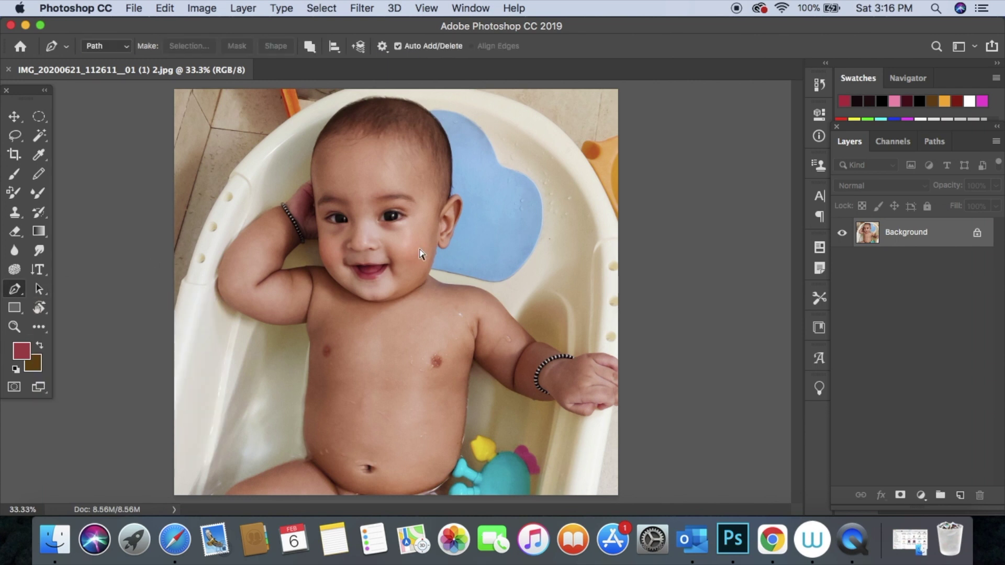
Step: Start a path where the raised hand meets the head and trace the side of the head up to the hairline
key("super+equal")
key("super+equal")
key("super+equal")
scroll(423, 256, "up", 5)
scroll(423, 255, "up", 2)
scroll(423, 256, "left", 2)
key("super+equal")
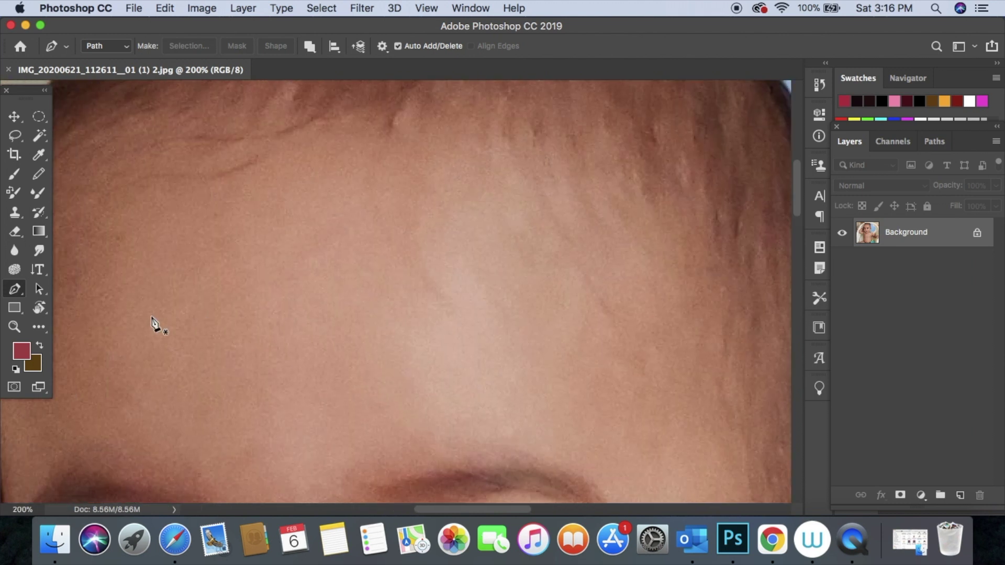
scroll(155, 328, "left", 8)
left_click(158, 424)
left_click(161, 318)
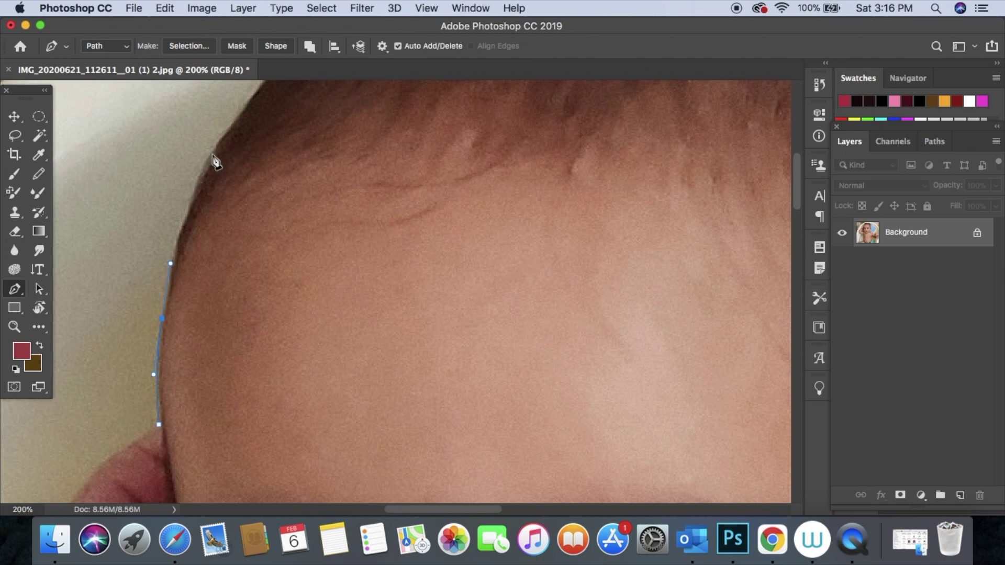
left_click(190, 231)
left_click(208, 198)
left_click(226, 167)
Step: Continue the path over the top of the head and down its other side towards the ear
scroll(226, 168, "up", 3)
scroll(227, 168, "right", 3)
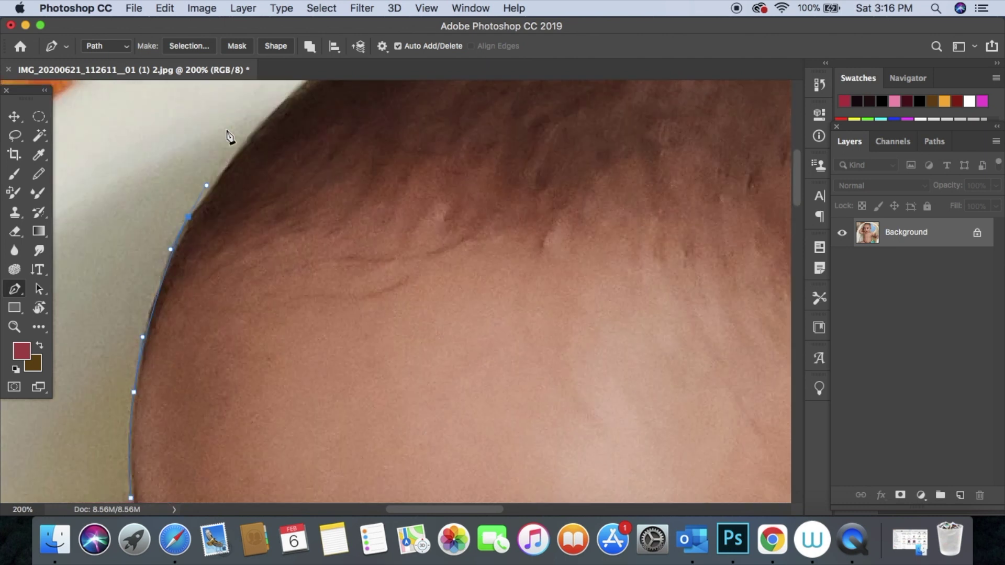
scroll(226, 167, "up", 3)
scroll(498, 139, "right", 10)
left_click(580, 131)
scroll(580, 131, "down", 3)
left_click_drag(603, 272, 601, 394)
scroll(587, 484, "down", 10)
Step: Trace the outer edge of the ear and around the earlobe to where it meets the cheek
left_click(551, 124)
left_click(514, 214)
left_click(500, 254)
left_click(481, 302)
left_click(446, 330)
left_click(419, 312)
left_click(412, 304)
Step: Extend the path down the jaw to the neck and along the top of the shoulder
scroll(397, 409, "down", 5)
left_click(385, 329)
left_click(361, 389)
left_click(430, 438)
left_click(520, 451)
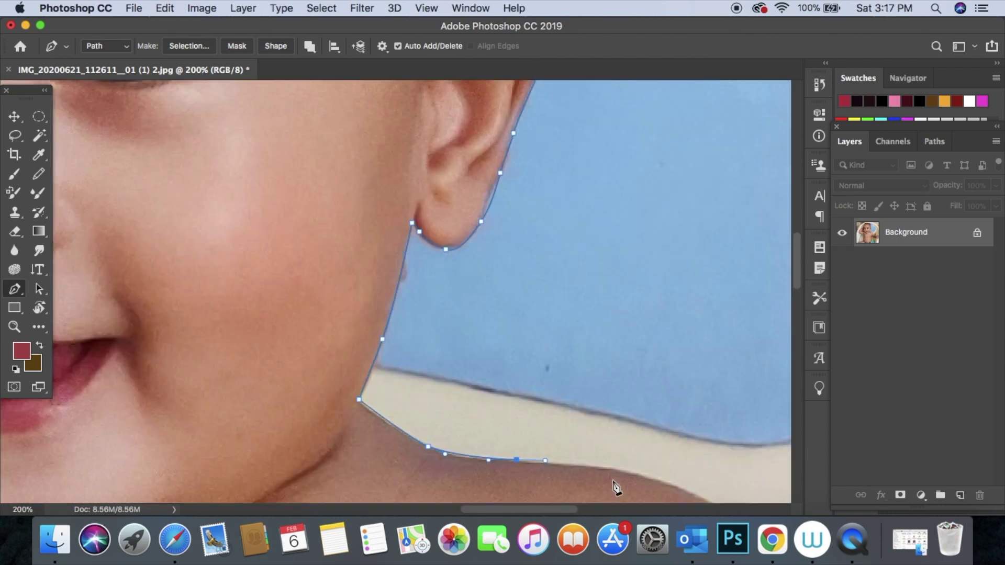
left_click_drag(615, 459, 631, 461)
scroll(596, 453, "right", 8)
scroll(597, 453, "down", 3)
scroll(597, 451, "down", 5)
Step: Continue the path around the arms and torso and close it at the starting point beside the raised hand
left_click(590, 364)
scroll(617, 404, "down", 5)
scroll(419, 366, "right", 5)
left_click(438, 342)
left_click_drag(482, 287, 498, 279)
left_click(529, 259)
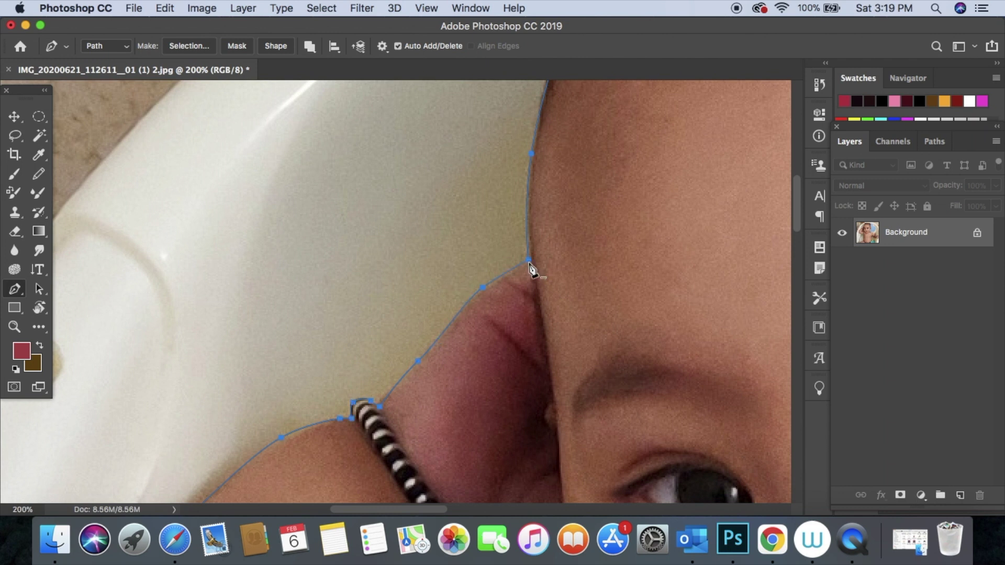
Step: Convert the closed path into a new anti-aliased selection with a 0 px feather radius
right_click(556, 253)
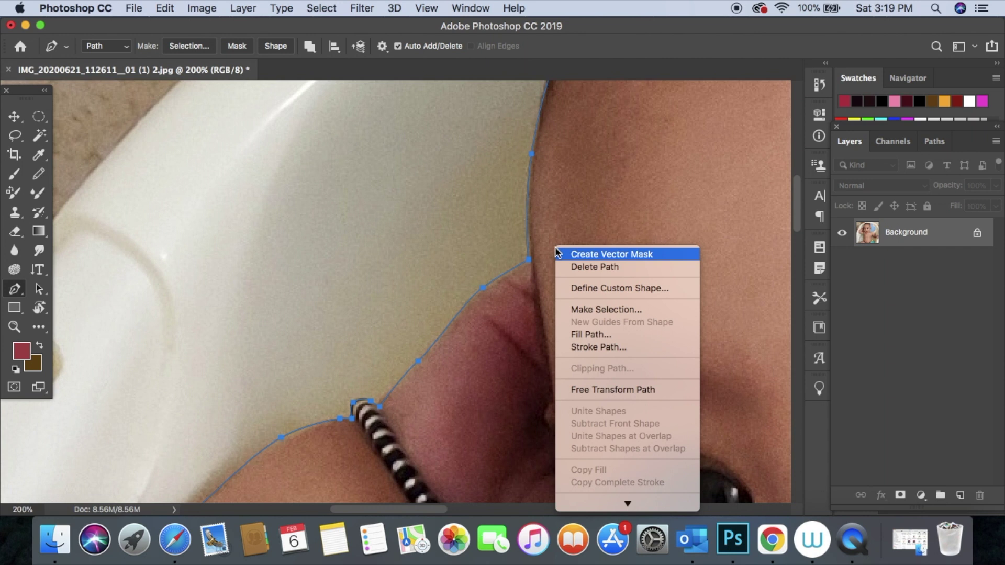
left_click(587, 311)
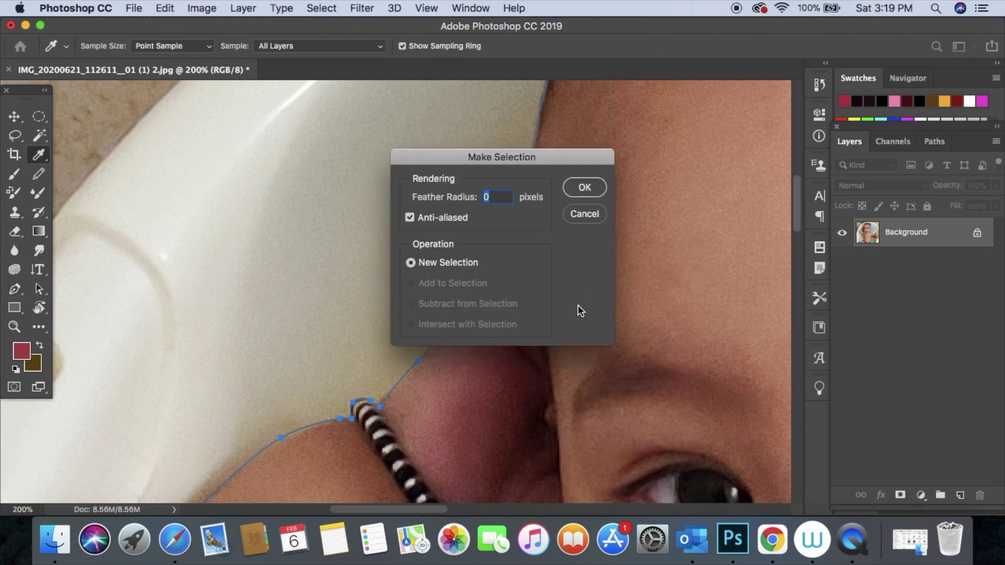
left_click(585, 188)
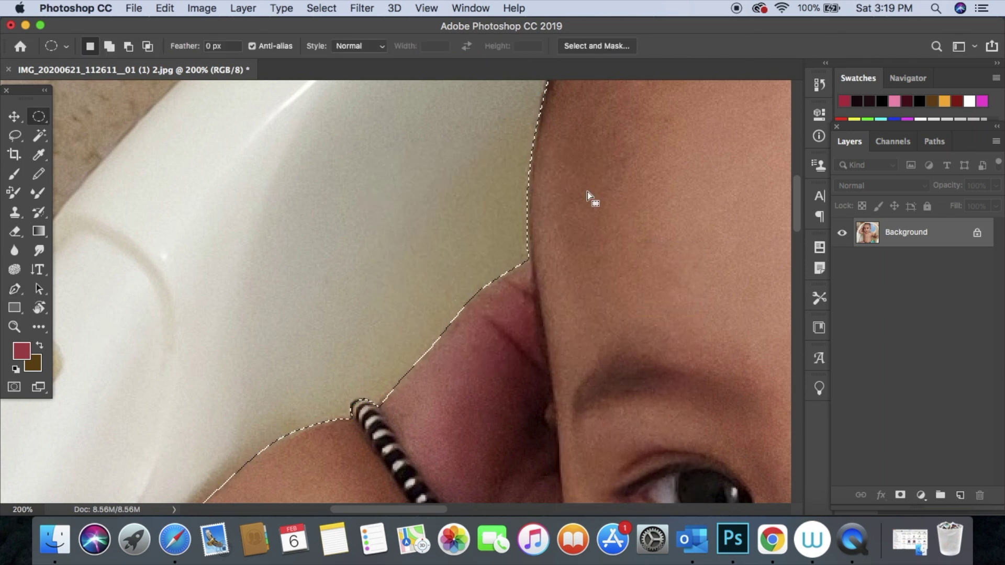
Step: Copy the selected baby onto a new layer and hide the Background layer
right_click(587, 191)
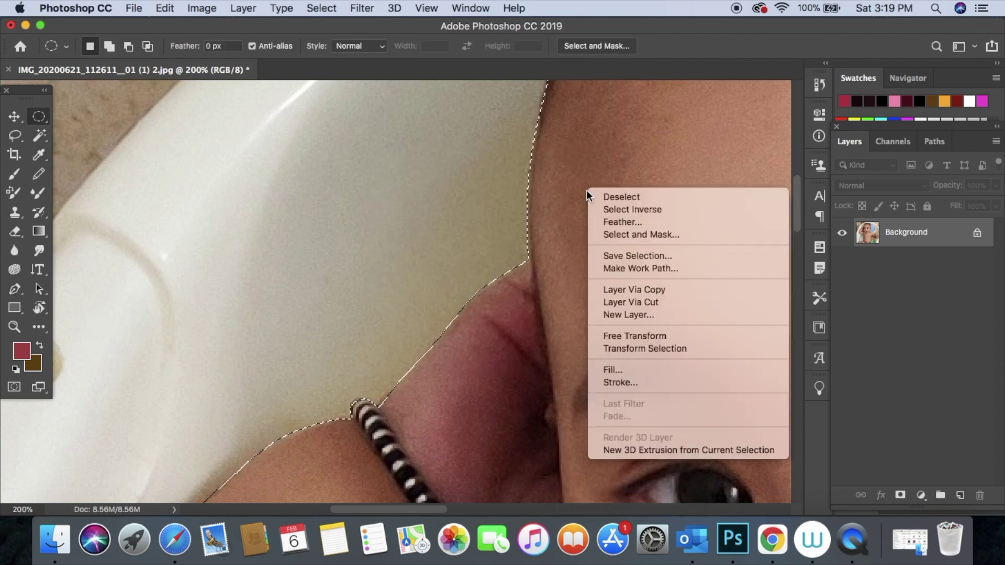
left_click(630, 289)
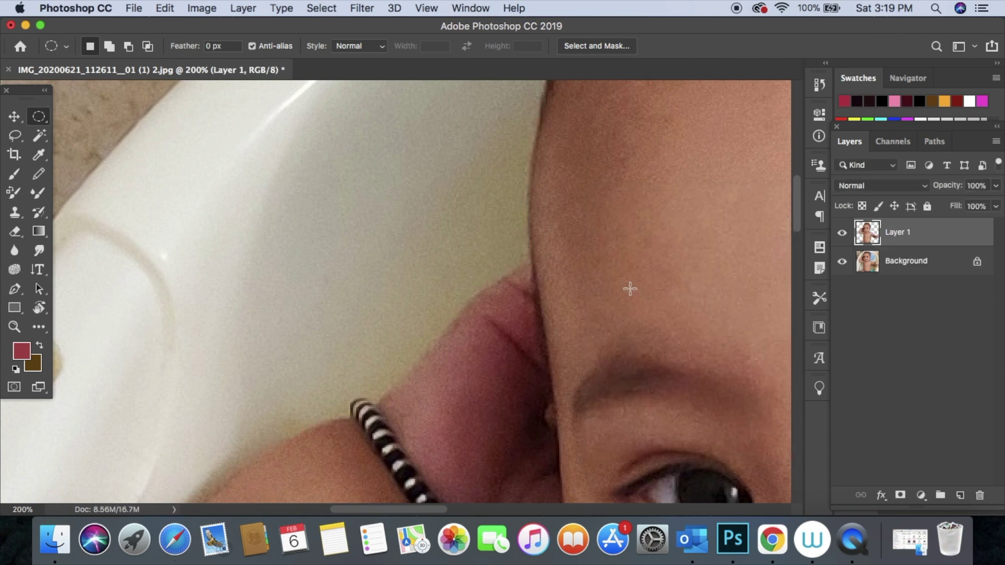
left_click(842, 261)
Step: Extend the canvas with the Crop tool to add empty space above and on both sides of the baby
key("super+minus")
key("super+minus")
key("super+minus")
key("super+minus")
key("super+minus")
key("c")
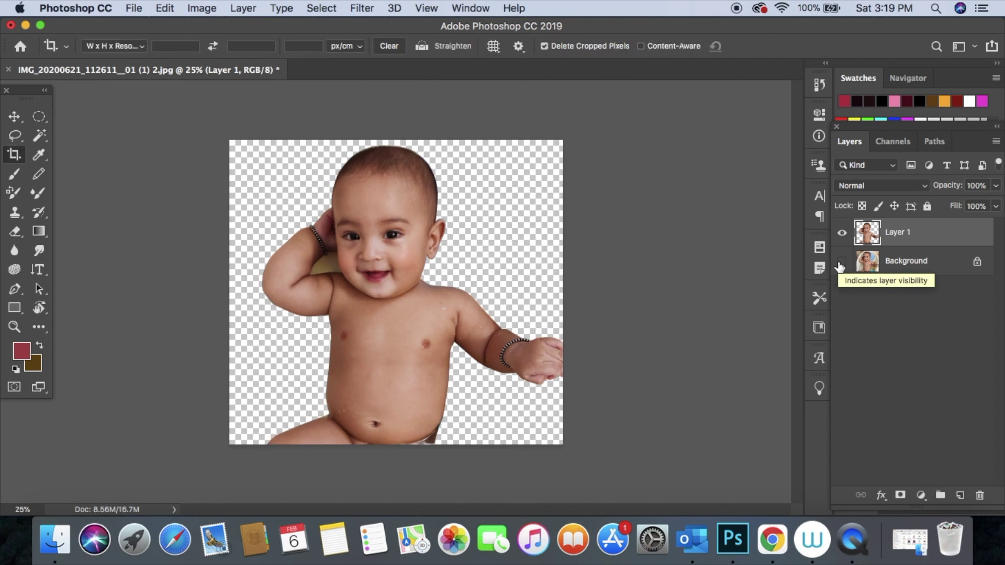
left_click_drag(230, 141, 596, 445)
left_click_drag(230, 140, 175, 90)
key("super+minus")
left_click_drag(503, 150, 521, 118)
key("Return")
Step: Start a path in the gap between arm and face, tracing the inner arm, the bracelet's end and the hand's edge
key("super+plus")
key("super+plus")
key("super+plus")
key("super+plus")
key("super+plus")
key("super+plus")
key("p")
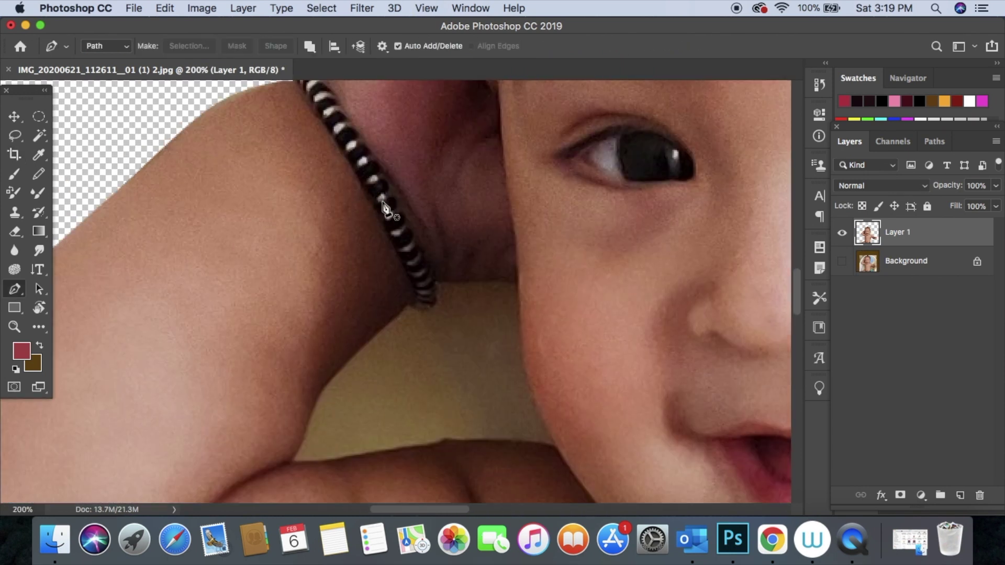
left_click(292, 462)
left_click(310, 424)
left_click(350, 361)
left_click(411, 302)
left_click(427, 311)
left_click(436, 296)
left_click(437, 285)
left_click(475, 283)
left_click(516, 284)
Step: Continue the gap's path down the cheek and back along the shoulder to close it
key("super+plus")
left_click_drag(520, 357, 526, 388)
left_click(532, 435)
left_click_drag(447, 436, 417, 433)
mouse_move(330, 438)
left_mouse_down()
mouse_move(275, 452)
mouse_move(314, 448)
left_mouse_up()
left_click_drag(234, 459, 160, 466)
Step: Turn the gap's path into a selection, delete the leftover background inside it, and deselect
right_click(388, 314)
left_click(441, 377)
key("Return")
key("BackSpace")
key("super+d")
Step: Duplicate the cutout layer, Layer 1
key("super+minus")
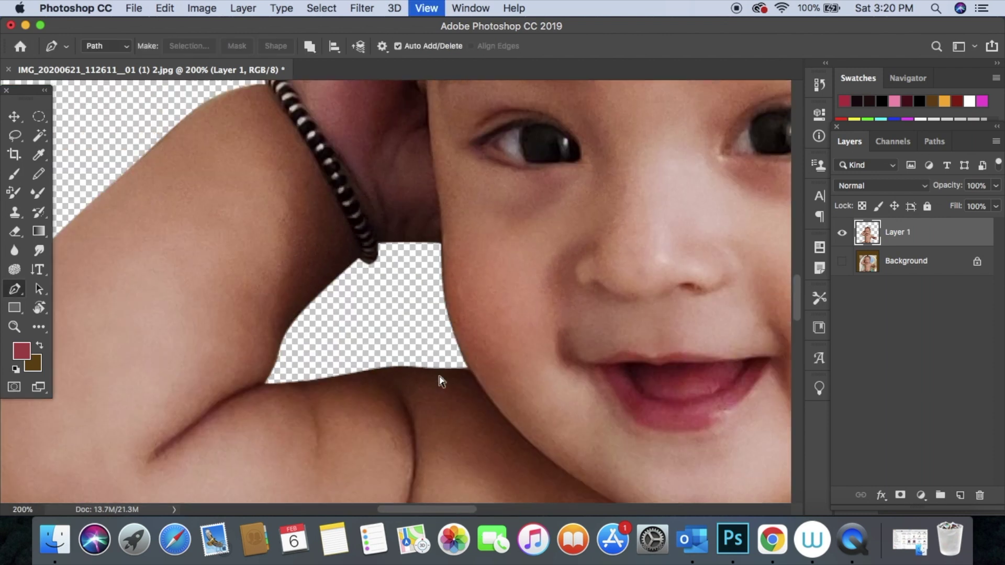
key("super+minus")
key("super+minus")
key("super+minus")
key("super+minus")
key("super+minus")
key("super+j")
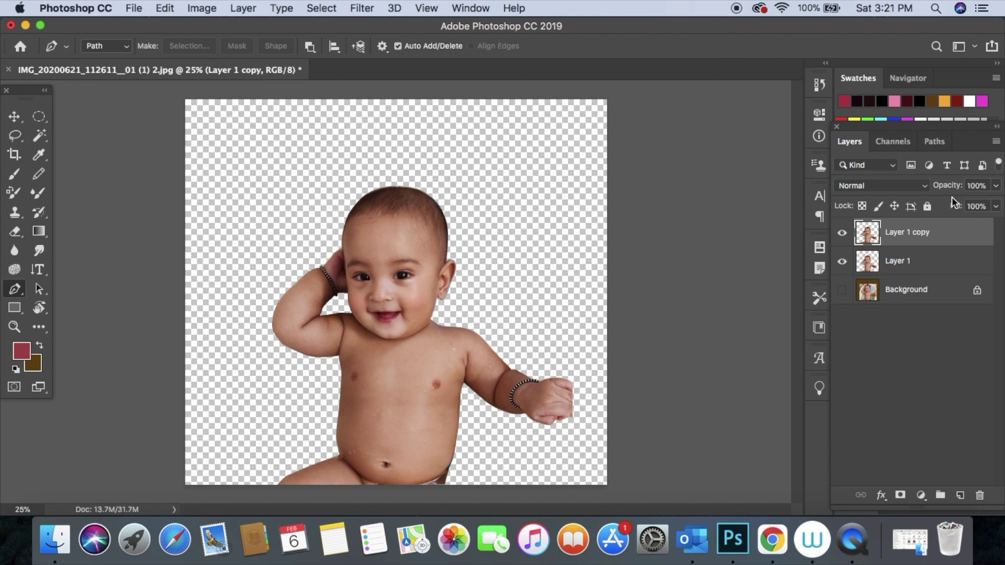
Step: Recolour the duplicated layer blue with a Hue/Saturation adjustment, setting Hue to -170
left_click(196, 13)
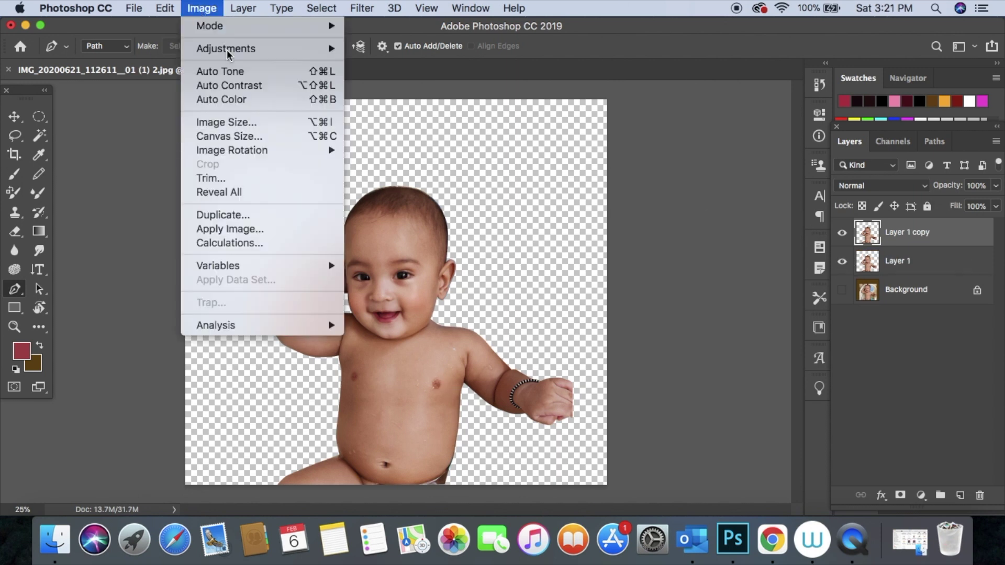
mouse_move(265, 51)
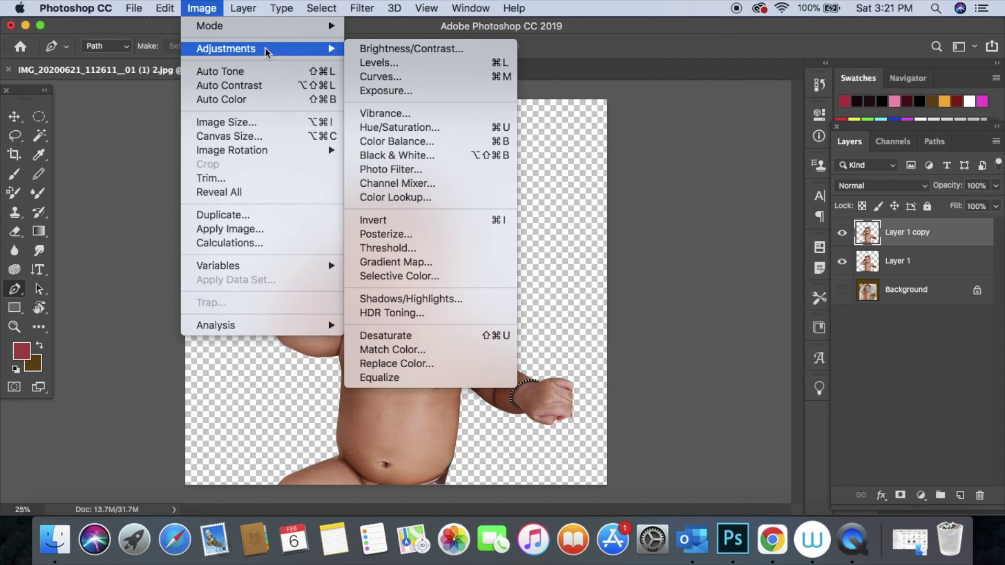
left_click(397, 127)
left_click_drag(776, 235, 705, 238)
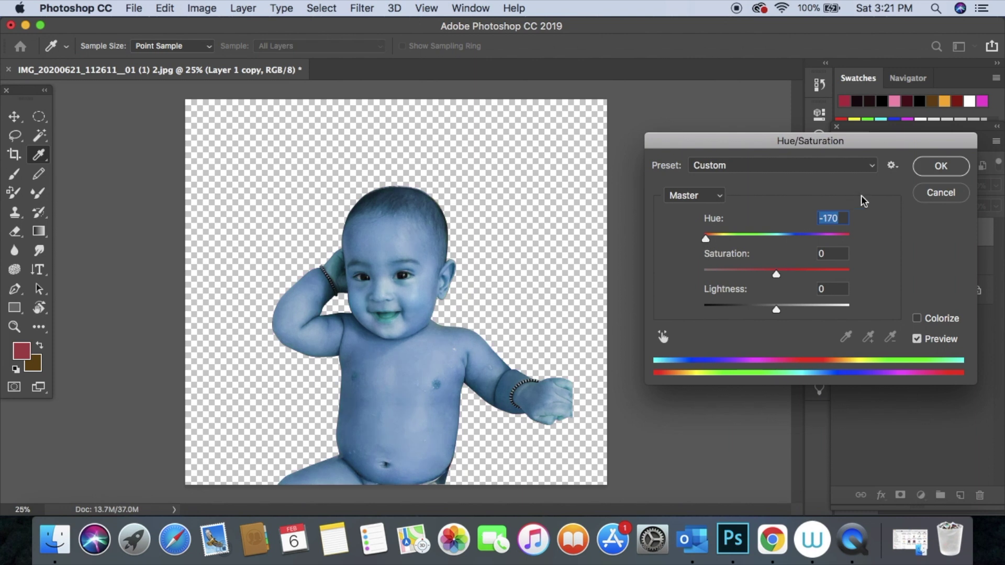
left_click(940, 166)
key("p")
key("super+equal")
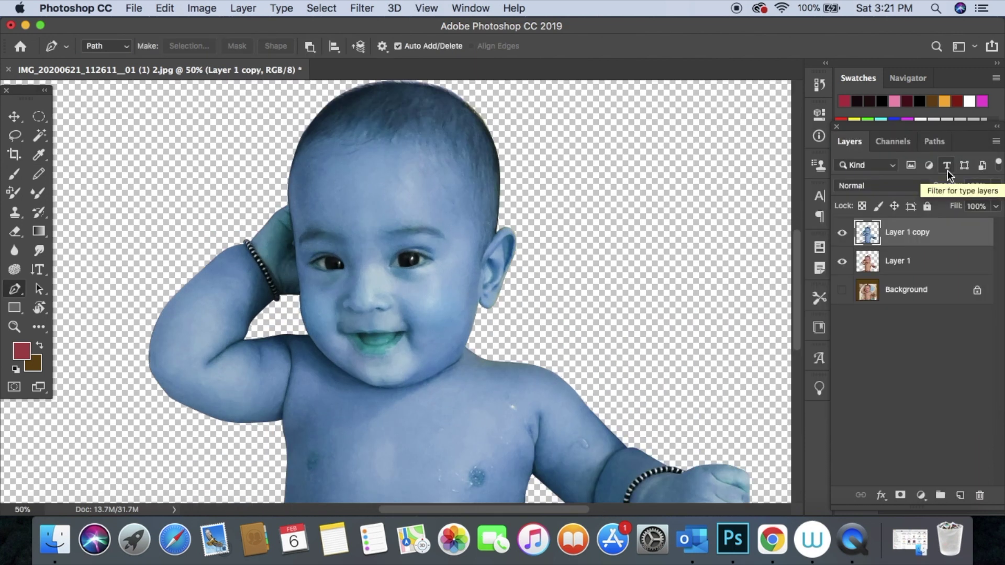
key("super+equal")
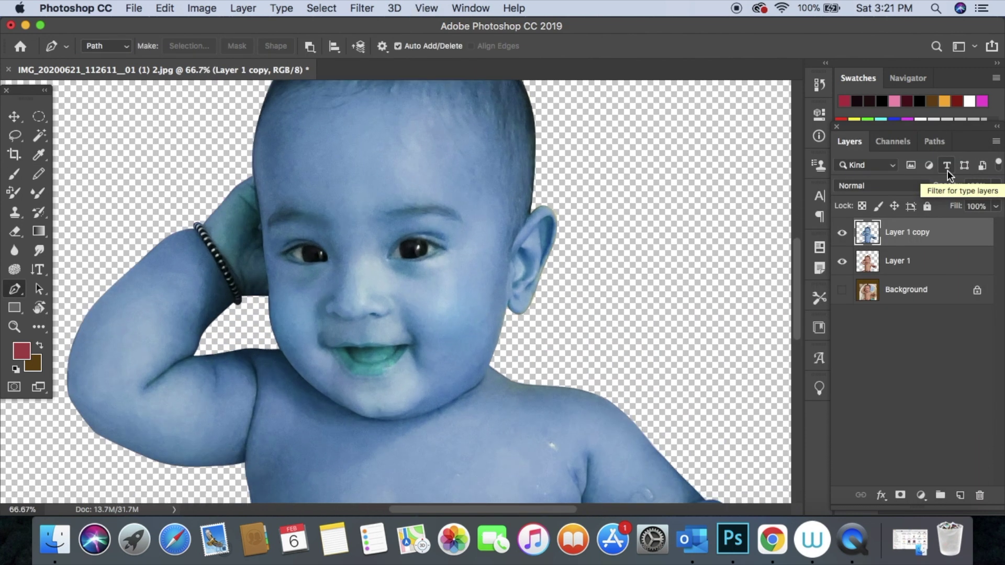
key("super+minus")
left_click(202, 8)
mouse_move(226, 48)
left_click(462, 142)
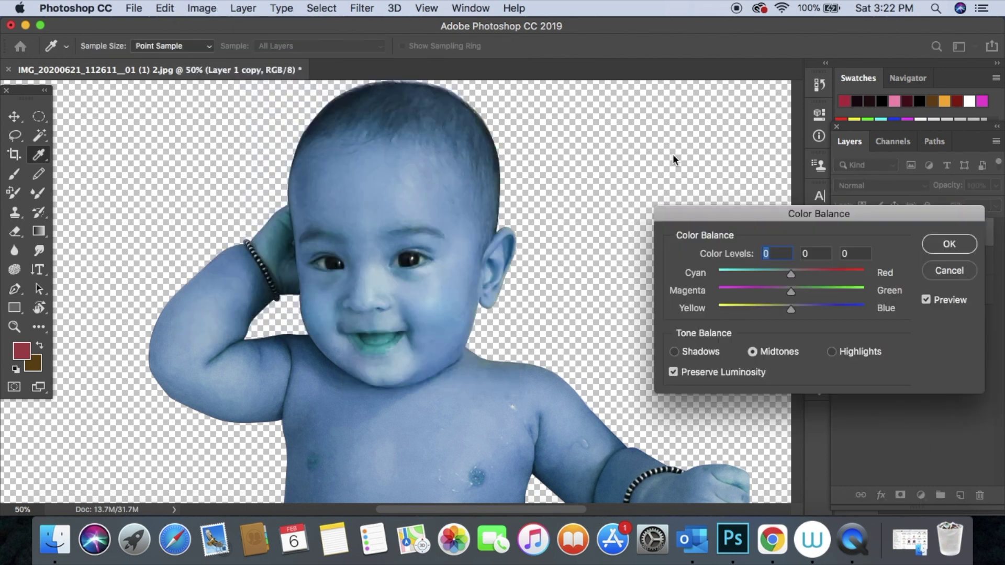
left_click_drag(791, 273, 736, 299)
left_click_drag(819, 311, 827, 311)
left_click_drag(736, 291, 779, 279)
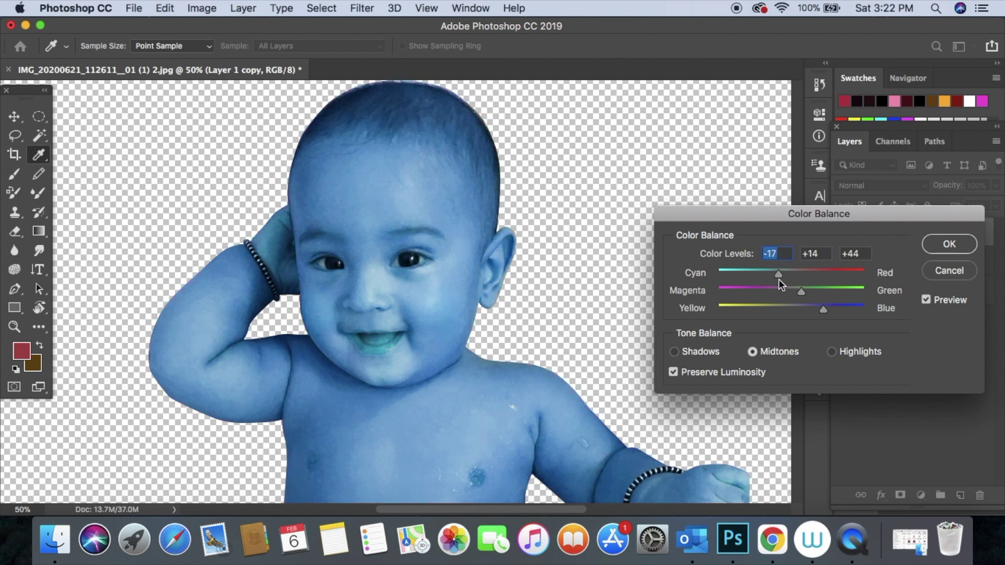
left_click(953, 271)
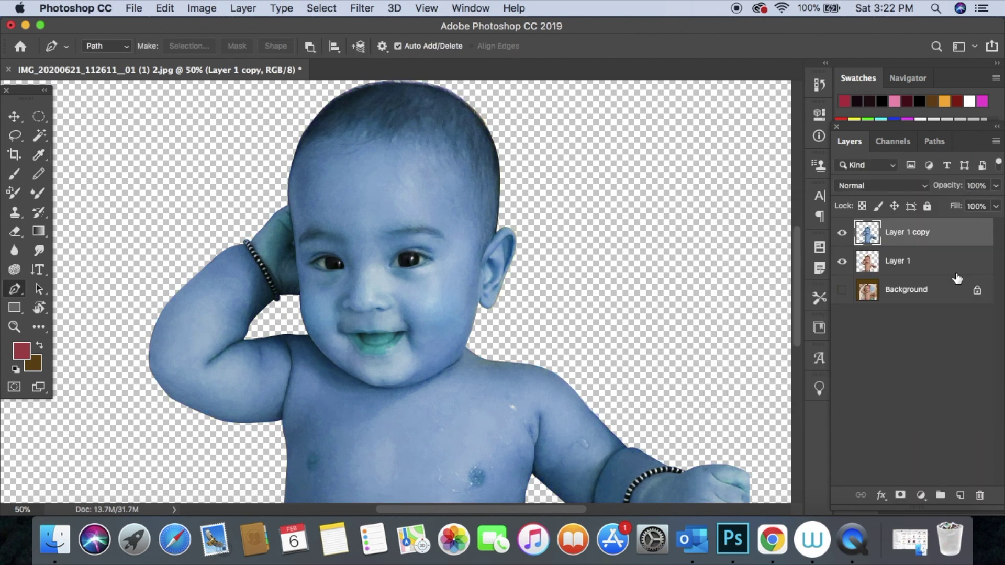
Step: Set up the Eraser with the Soft Round Pressure Opacity brush at a size of 27 px
key("e")
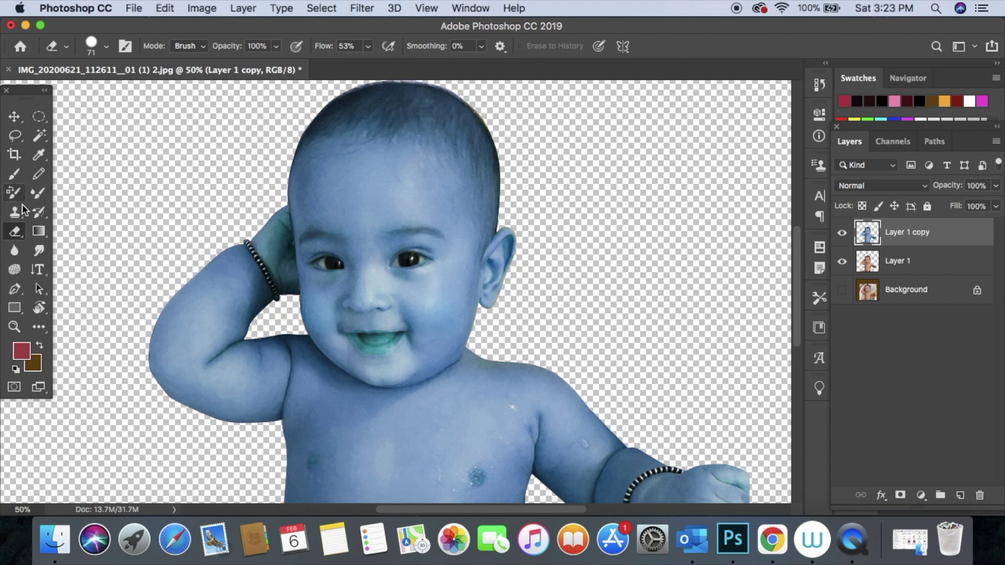
key("super+equal")
key("super+equal")
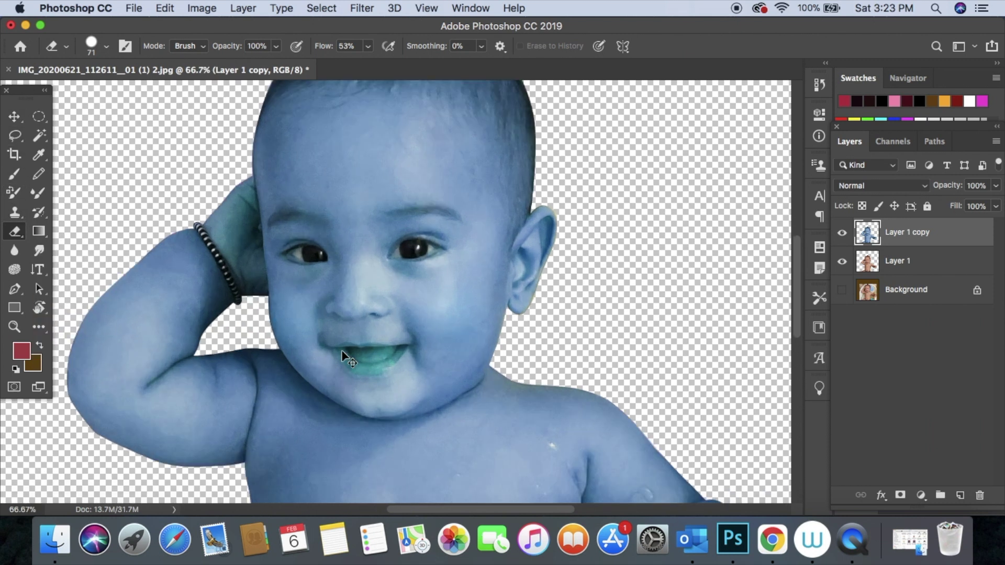
right_click(571, 230)
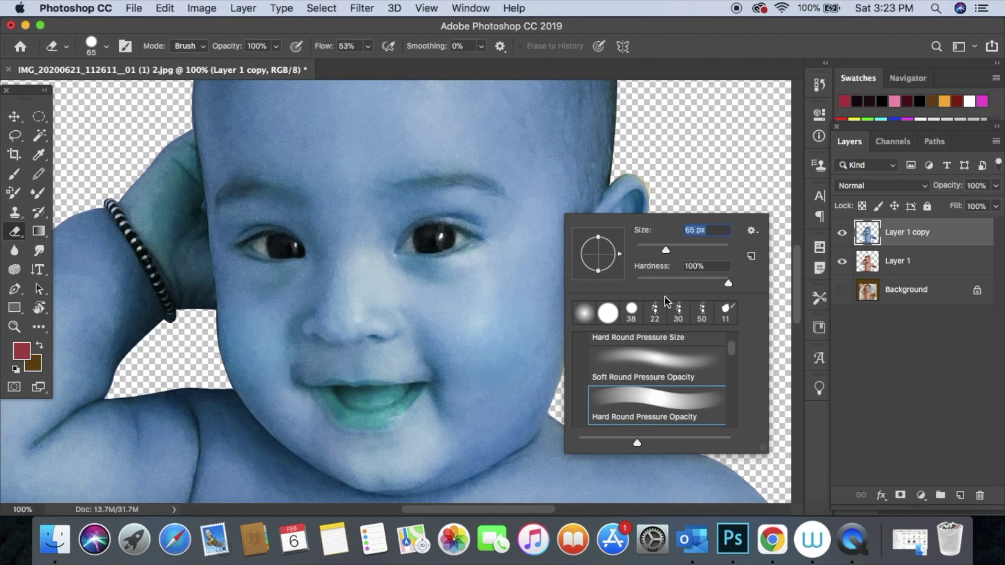
left_click(663, 370)
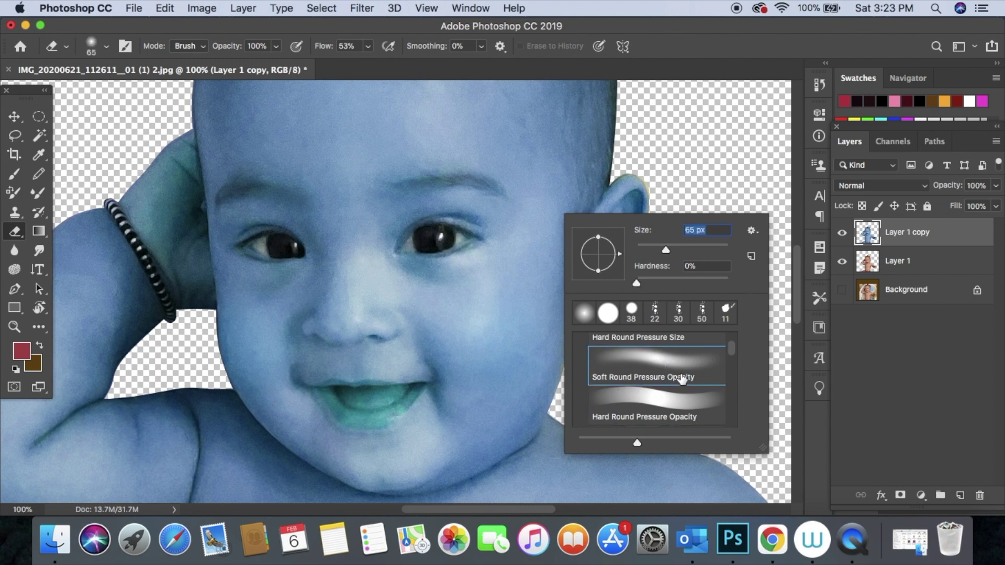
left_click(362, 388)
Step: Erase the blue layer over the lips and mouth to bring back their original red colour
key("super+equal")
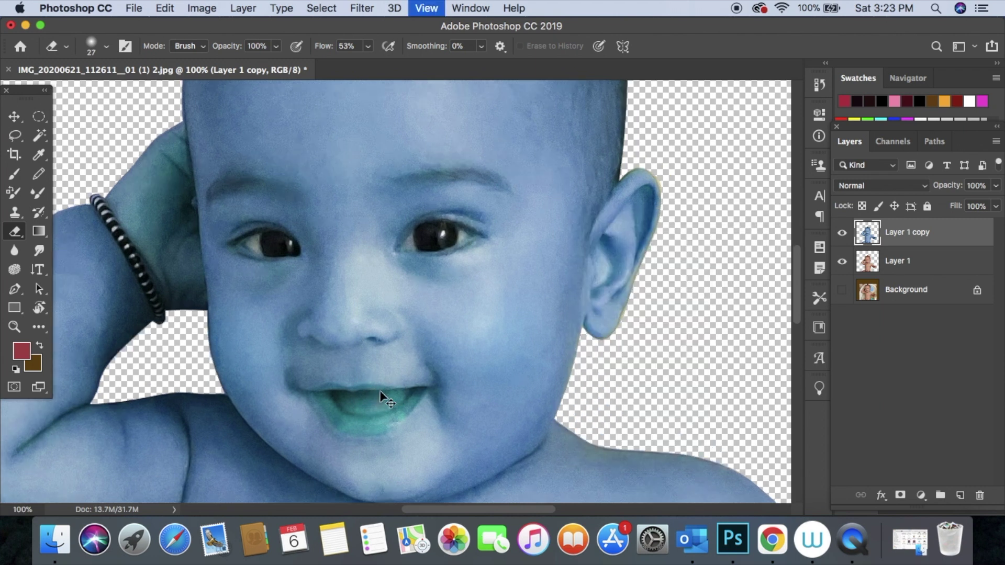
mouse_move(264, 344)
left_mouse_down()
mouse_move(314, 376)
mouse_move(288, 382)
mouse_move(325, 386)
mouse_move(274, 352)
mouse_move(374, 387)
mouse_move(415, 353)
mouse_move(331, 337)
mouse_move(353, 334)
mouse_move(274, 343)
mouse_move(294, 325)
mouse_move(363, 334)
mouse_move(438, 327)
mouse_move(331, 374)
left_mouse_up()
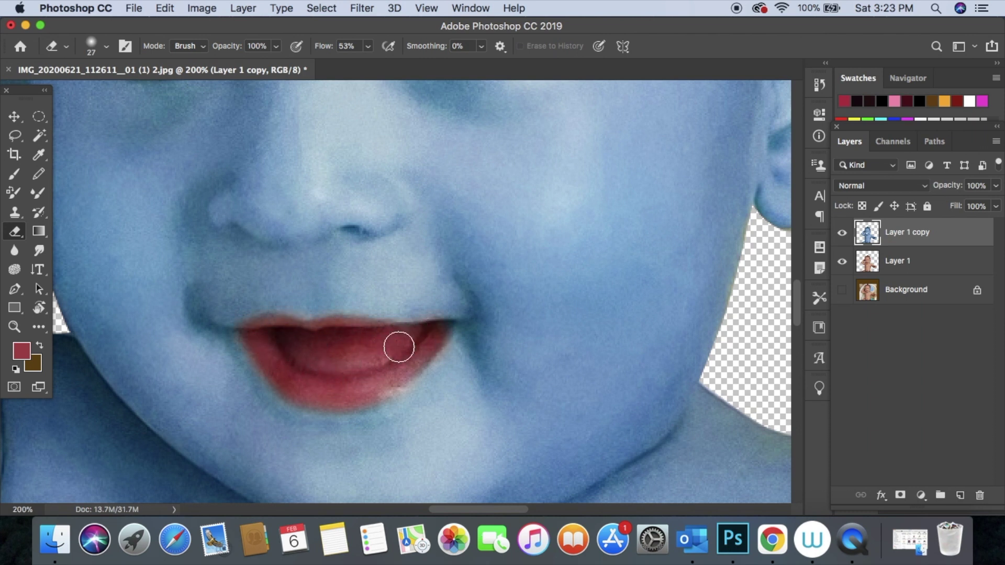
scroll(400, 346, "down", 1)
Step: Enlarge the eraser to 59 px and erase the blue layer over the palm of the raised hand
key("super+minus")
key("super+minus")
key("super+minus")
key("super+plus")
key("super+plus")
key("super+plus")
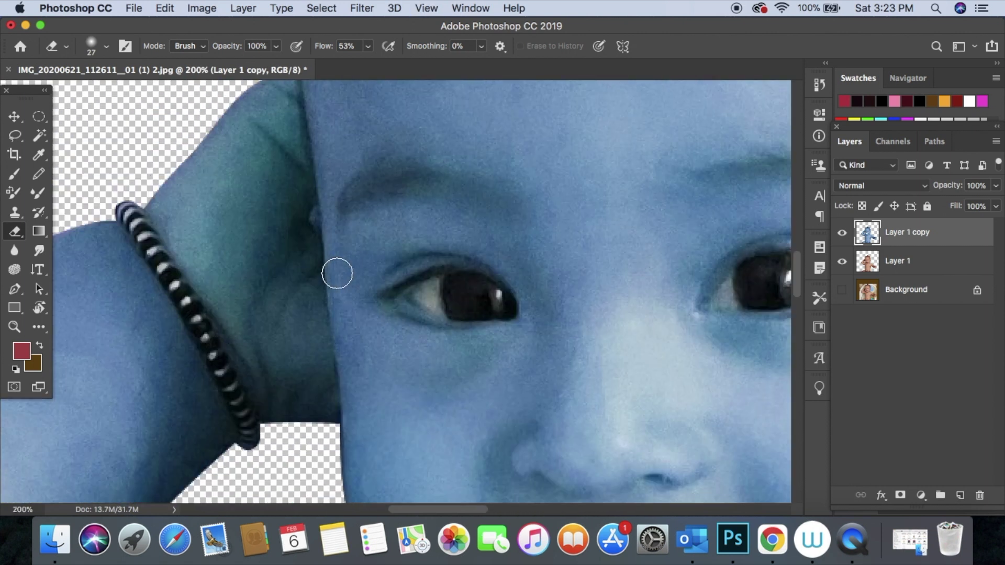
right_click(337, 273)
left_click_drag(327, 298, 340, 299)
mouse_move(216, 191)
left_mouse_down()
mouse_move(228, 241)
mouse_move(271, 234)
mouse_move(312, 406)
left_mouse_up()
scroll(236, 246, "up", 1)
mouse_move(235, 247)
left_mouse_down()
mouse_move(272, 252)
mouse_move(269, 307)
mouse_move(224, 316)
mouse_move(268, 157)
mouse_move(265, 288)
left_mouse_up()
Step: Erase the blue layer over the two darker spots on the chest to restore their natural colour
key("super+minus")
key("super+minus")
key("super+minus")
key("super+minus")
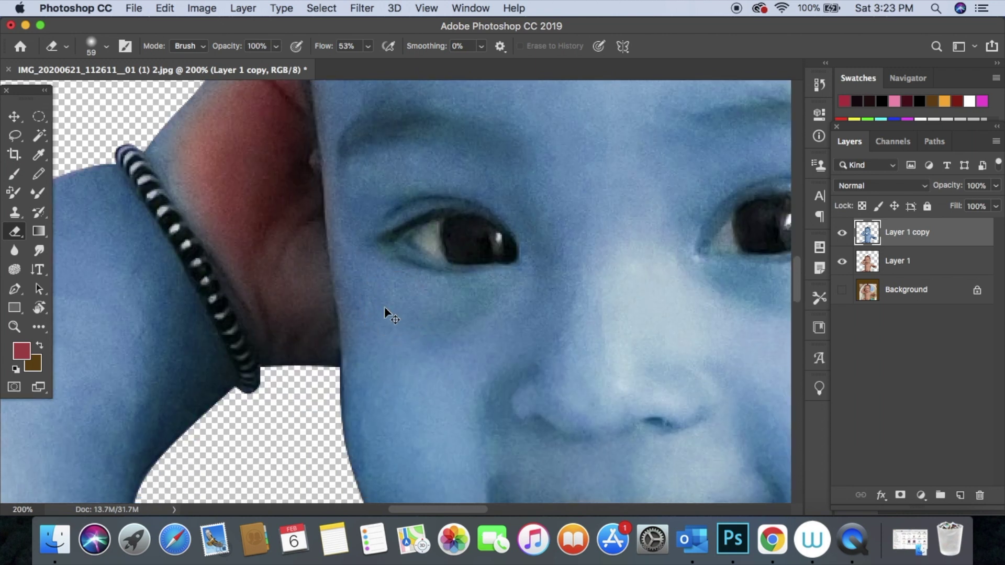
scroll(603, 229, "down", 10)
key("super+plus")
key("super+plus")
key("super+plus")
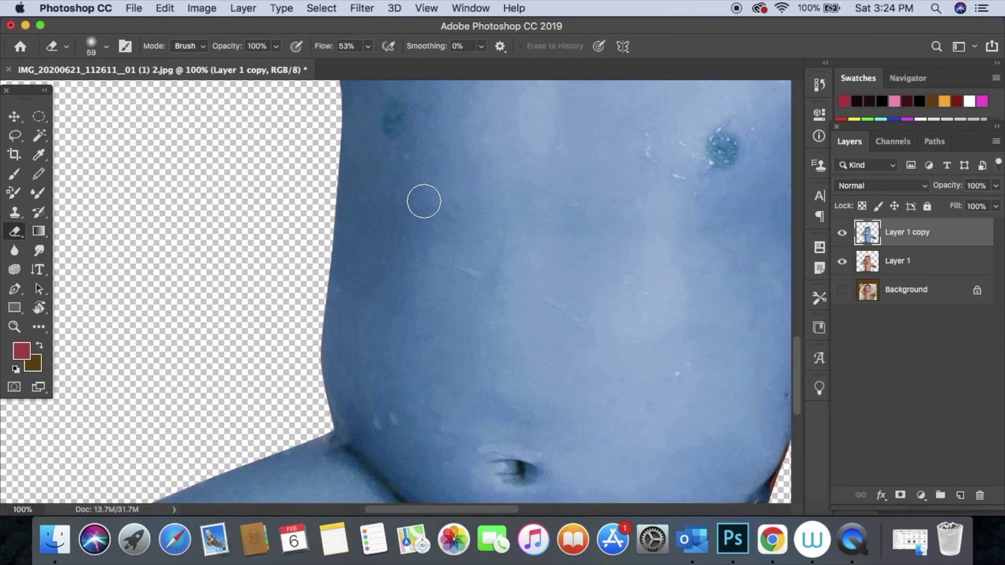
mouse_move(393, 191)
left_mouse_down()
mouse_move(386, 184)
mouse_move(389, 197)
left_mouse_up()
scroll(389, 197, "right", 10)
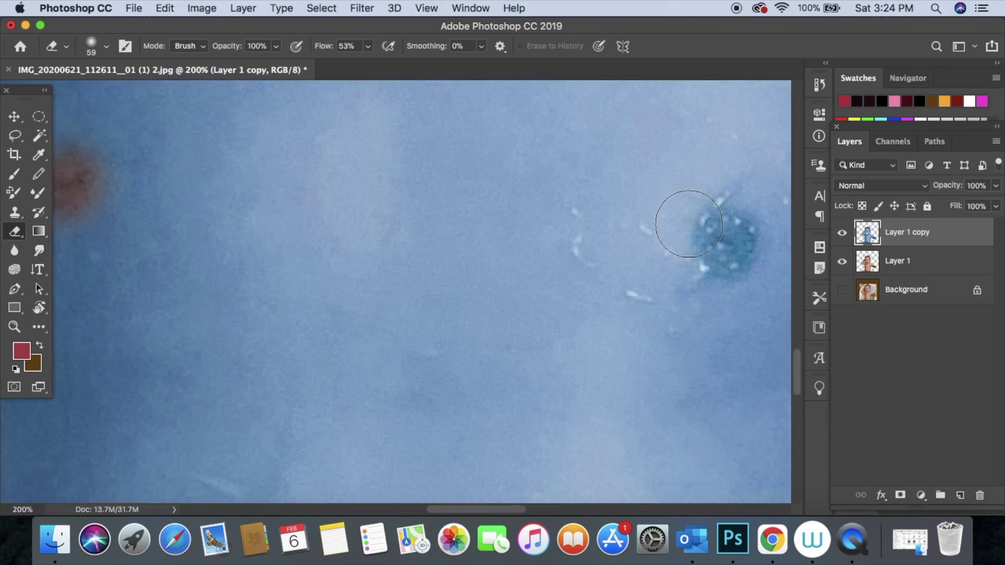
left_click_drag(628, 243, 636, 254)
key("super+minus")
key("super+minus")
scroll(556, 220, "up", 8)
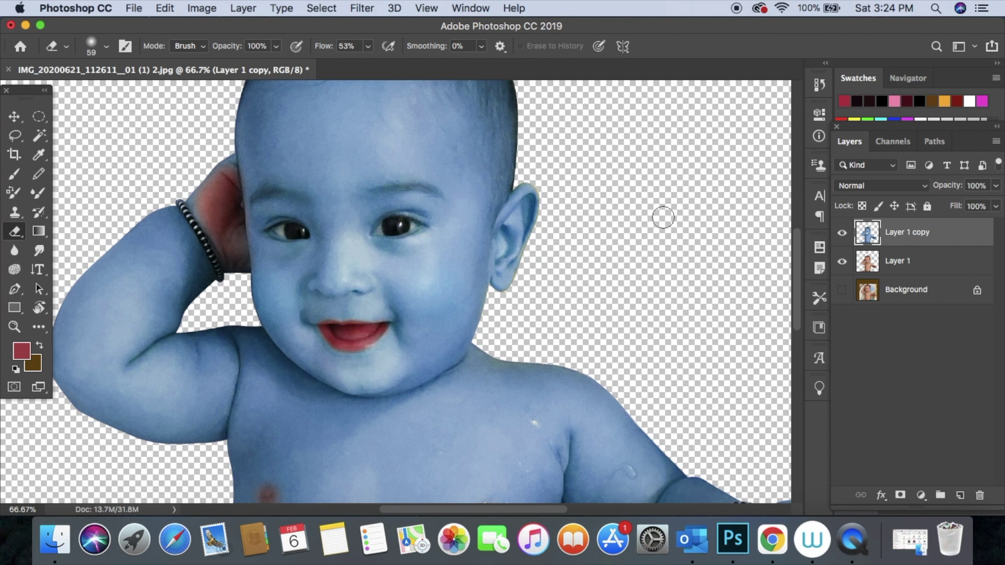
Step: Darken both eyebrows on the blue layer with the Burn tool at a brush size of 31 px
left_click(38, 327)
left_click(89, 467)
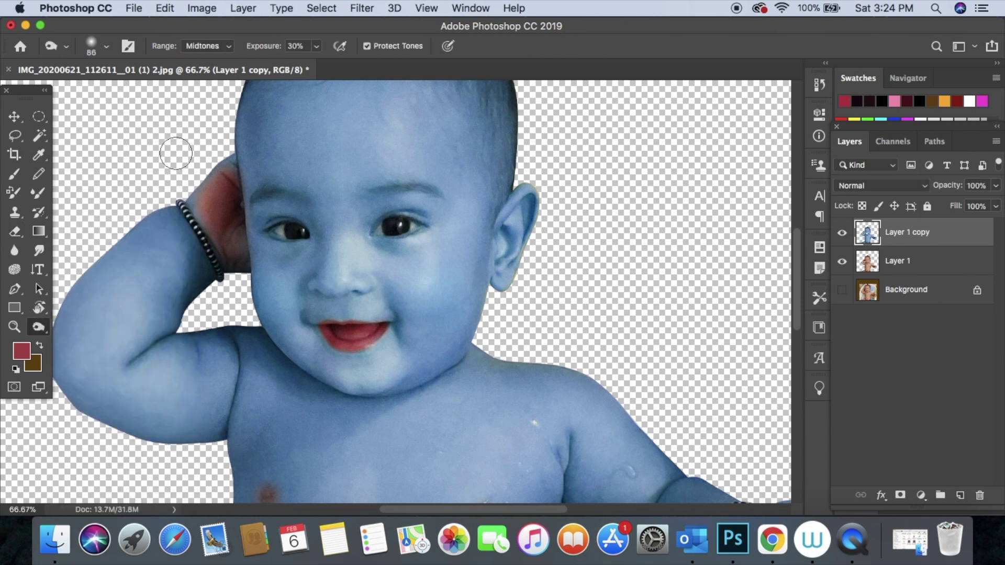
left_click(38, 329)
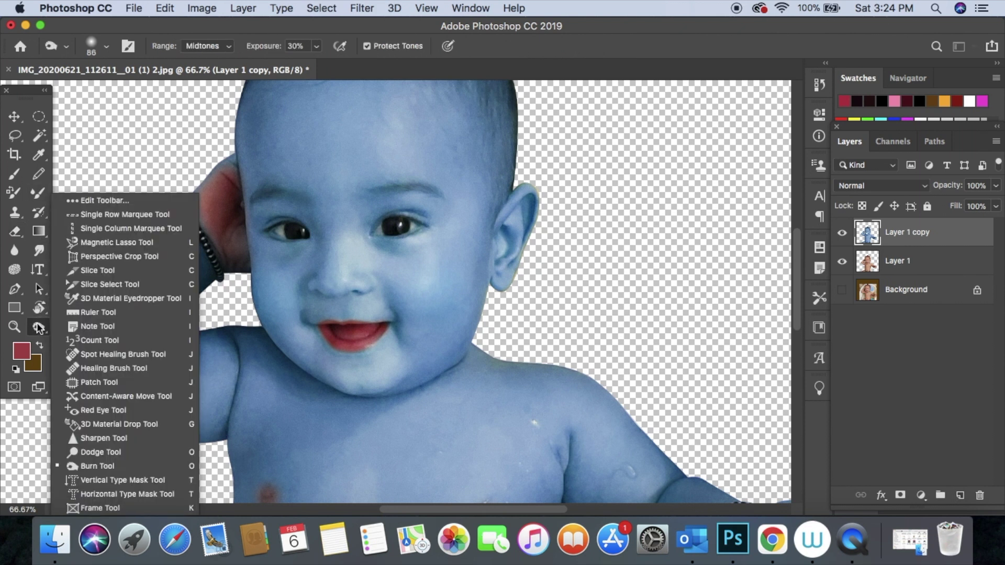
left_click(115, 461)
scroll(359, 269, "up", 1)
right_click(413, 264)
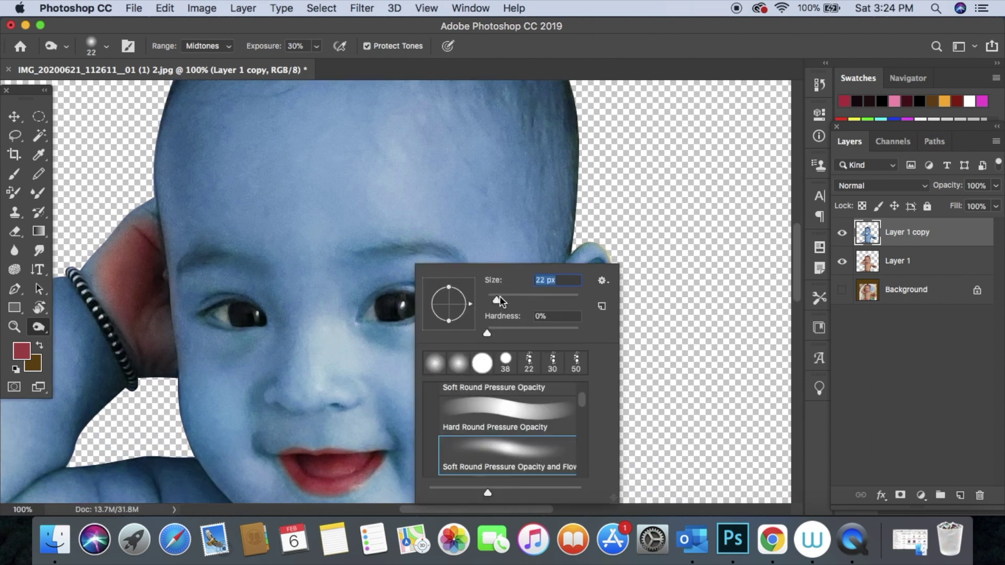
left_click_drag(495, 298, 497, 298)
key("Return")
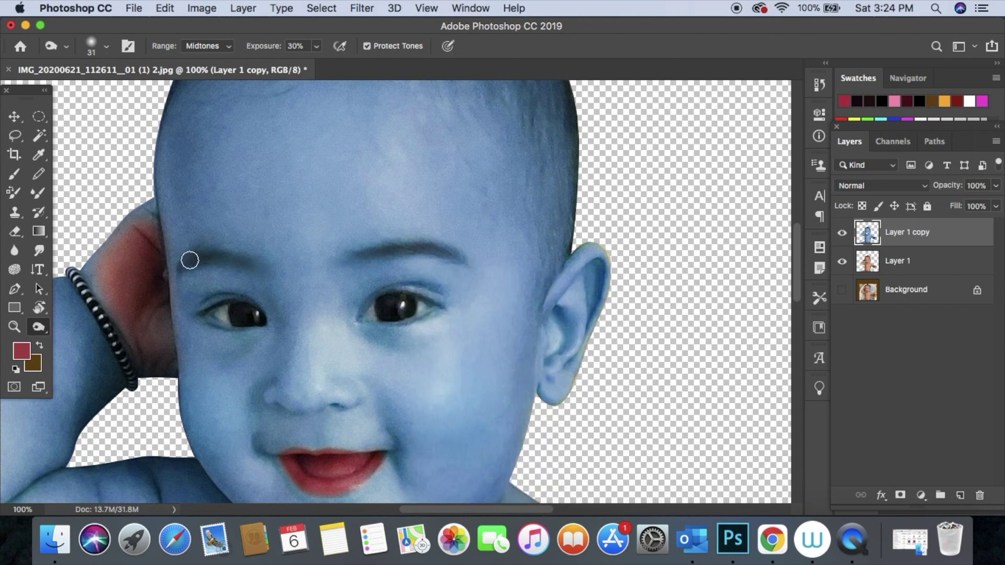
scroll(413, 287, "down", 2)
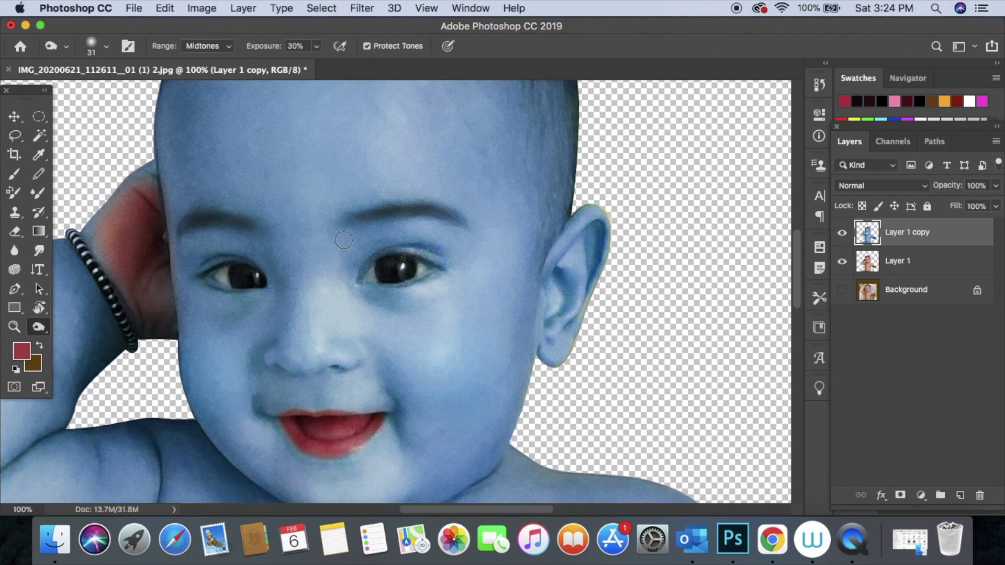
Step: Reduce the Burn brush to 17 px and darken the outline of the eye nearer the visible ear
key("super+plus")
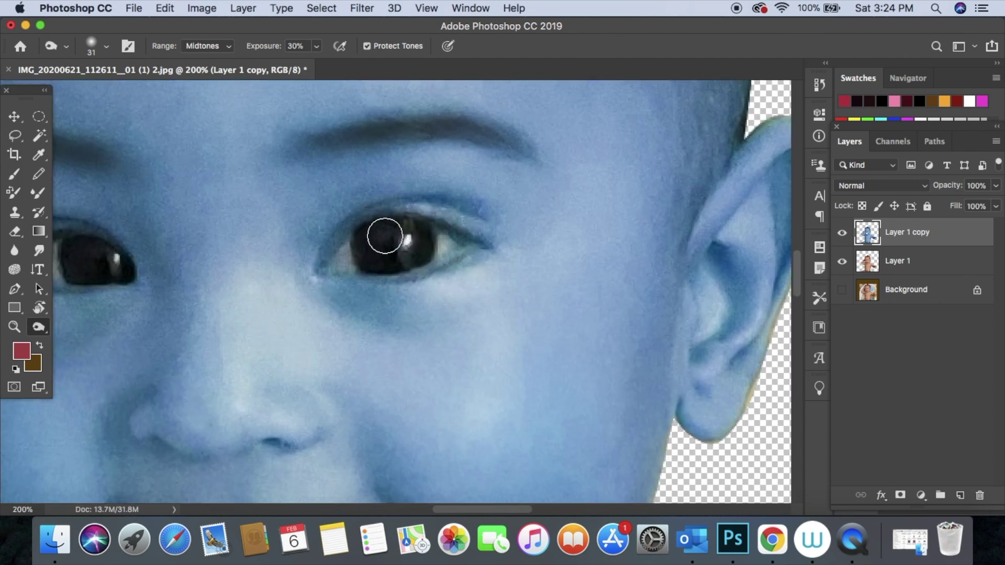
scroll(403, 224, "left", 5)
scroll(494, 266, "right", 4)
right_click(497, 290)
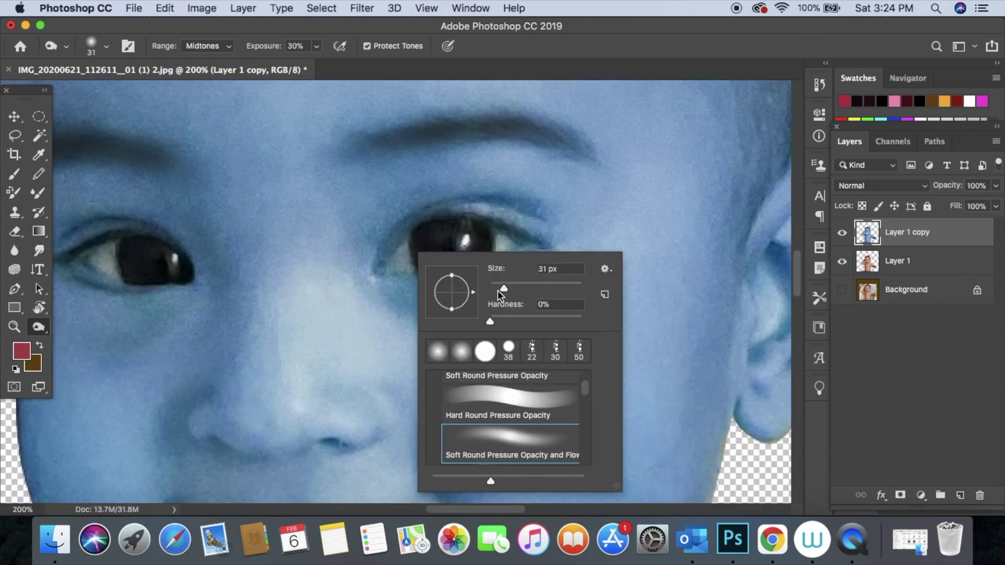
left_click_drag(501, 290, 497, 289)
key("Return")
mouse_move(514, 226)
left_mouse_down()
mouse_move(538, 240)
mouse_move(442, 220)
mouse_move(539, 237)
mouse_move(418, 285)
mouse_move(478, 273)
mouse_move(455, 274)
mouse_move(478, 278)
mouse_move(405, 239)
mouse_move(538, 225)
left_mouse_up()
Step: Burn the outline of the other eye, beside the raised hand, along its outer corner and lids
scroll(538, 224, "left", 5)
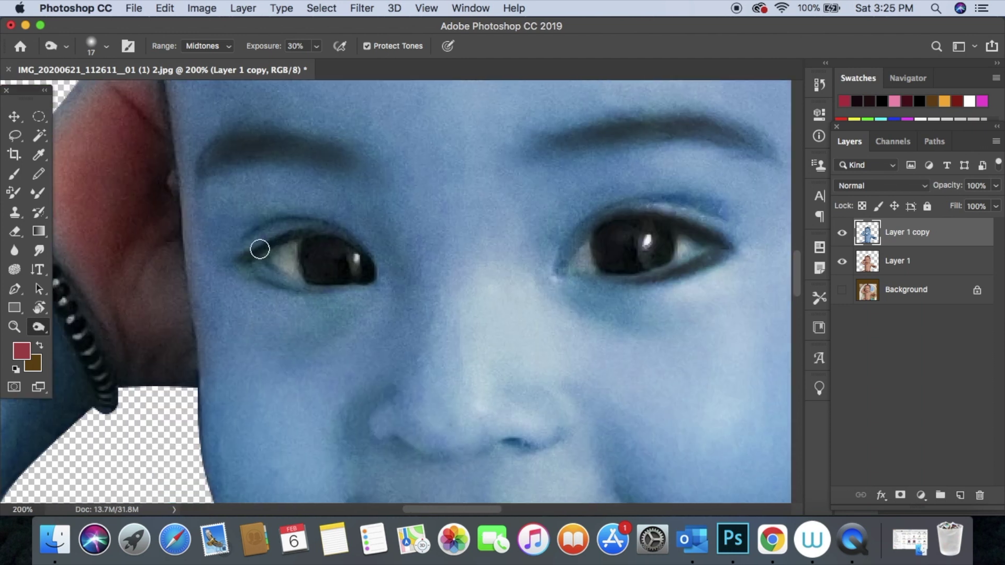
mouse_move(256, 270)
left_mouse_down()
mouse_move(283, 289)
mouse_move(247, 260)
left_mouse_up()
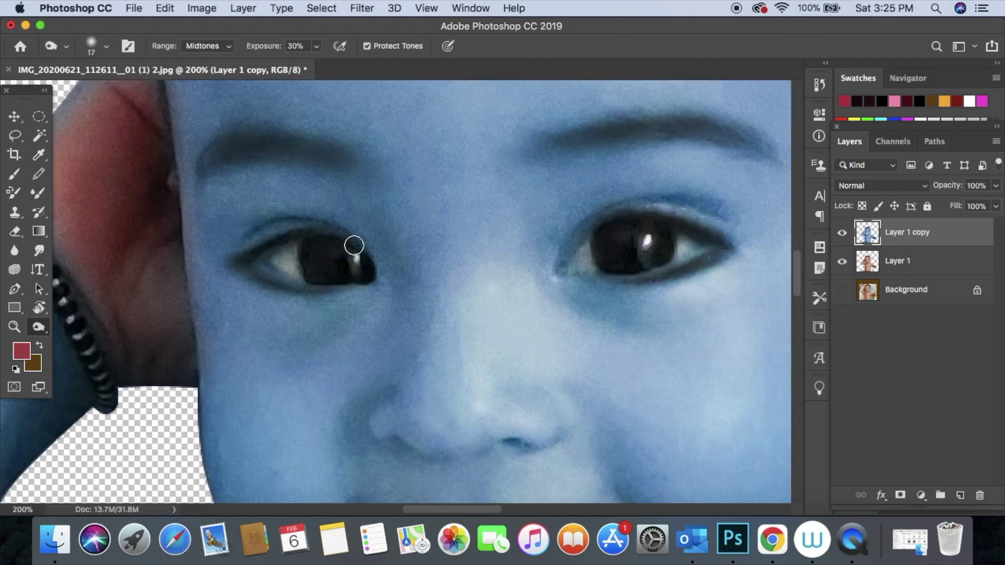
scroll(654, 234, "down", 1)
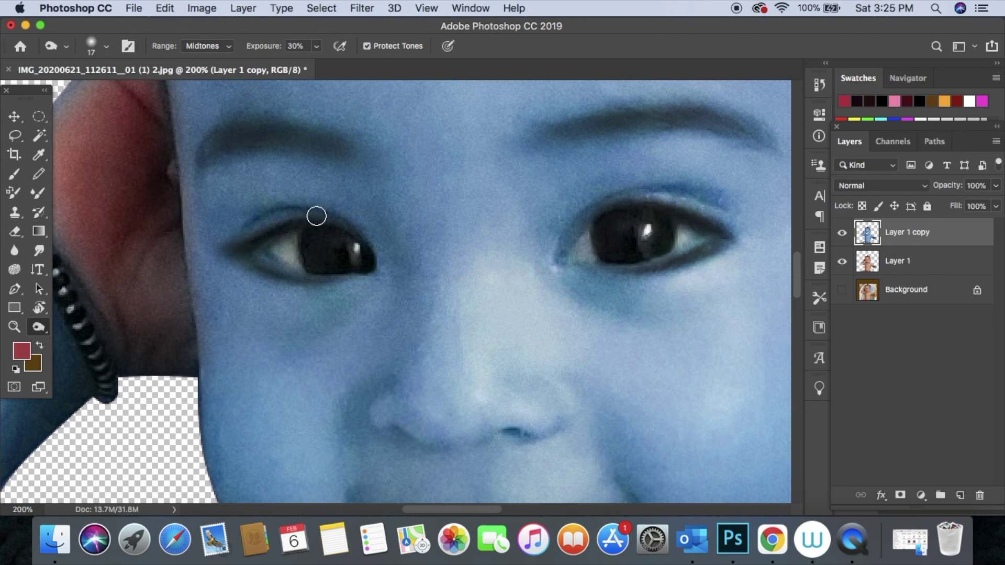
scroll(284, 222, "down", 6)
scroll(650, 260, "down", 4)
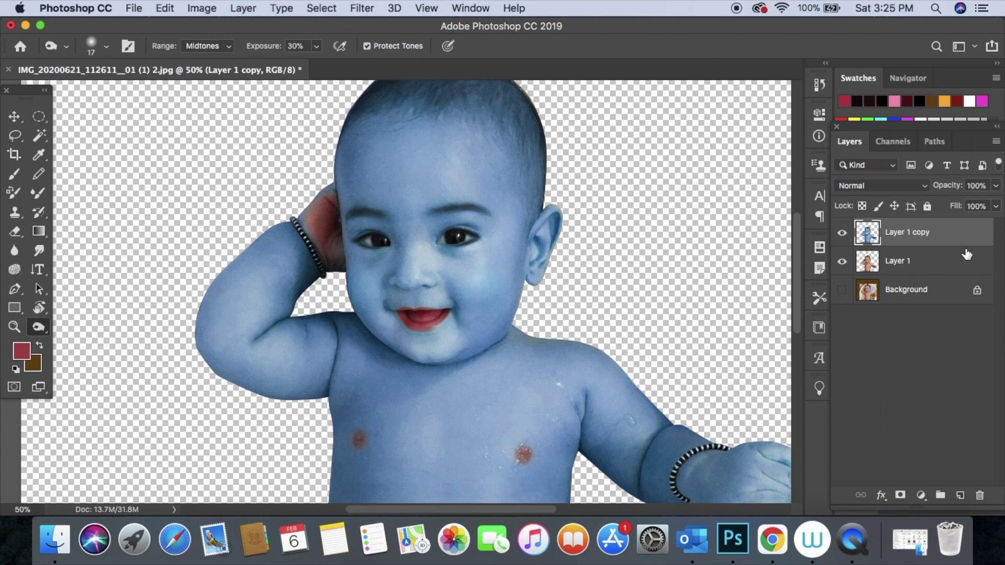
Step: Add an empty layer above the blue layer and sample the dark red of the lips (923f44) as the foreground colour
left_click(960, 495)
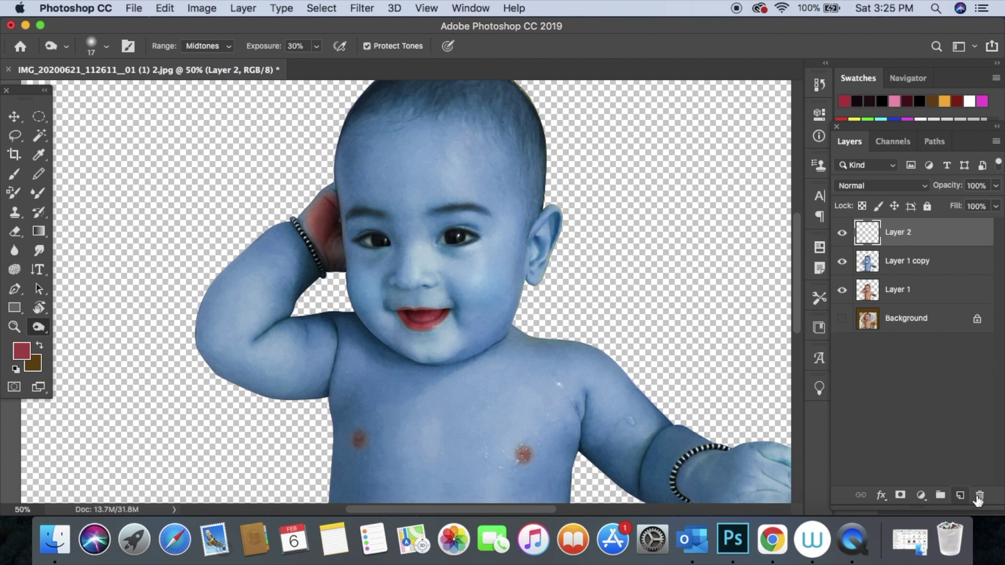
scroll(643, 296, "up", 1)
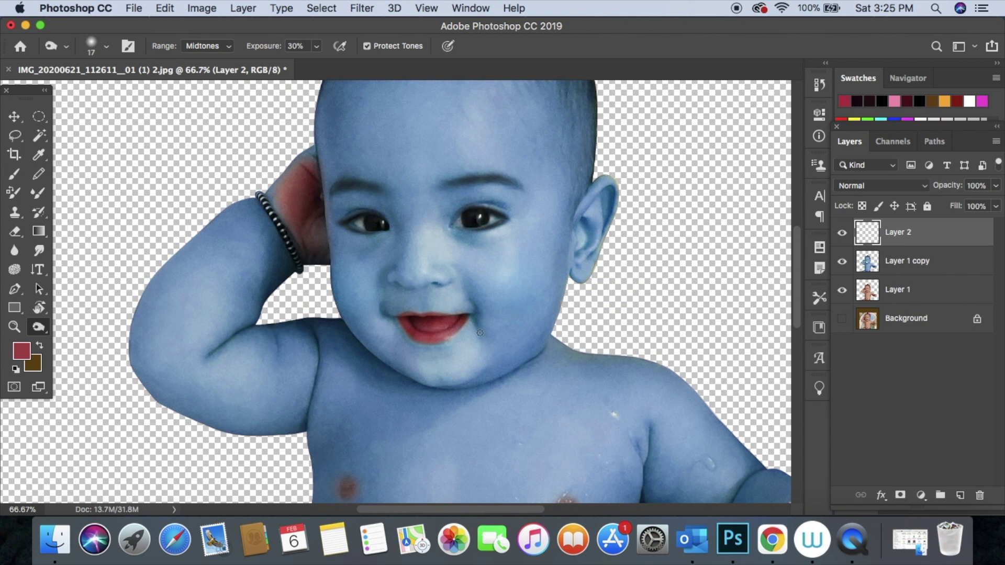
left_click(26, 353)
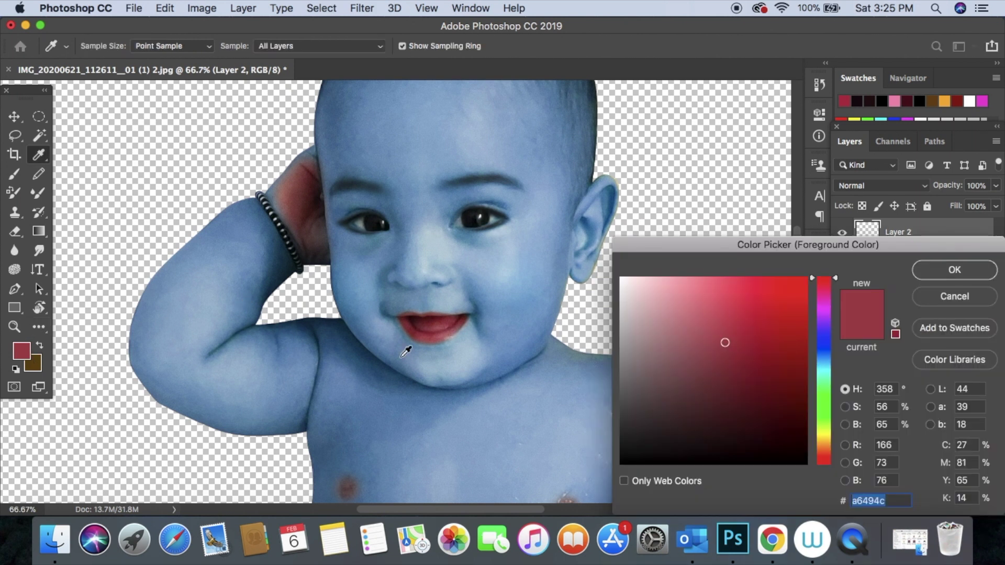
scroll(405, 352, "up", 2)
left_click(956, 297)
key("o")
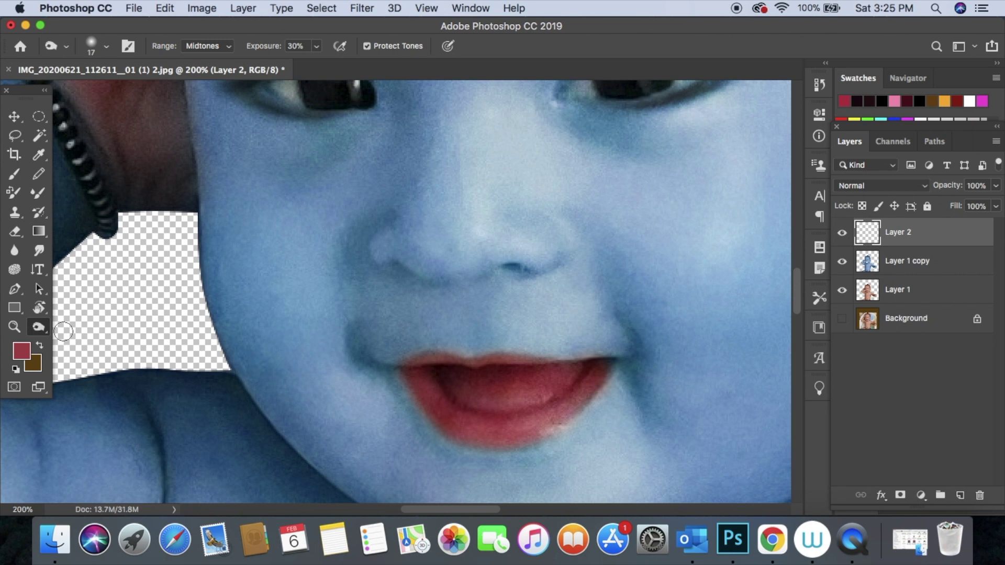
left_click(23, 352)
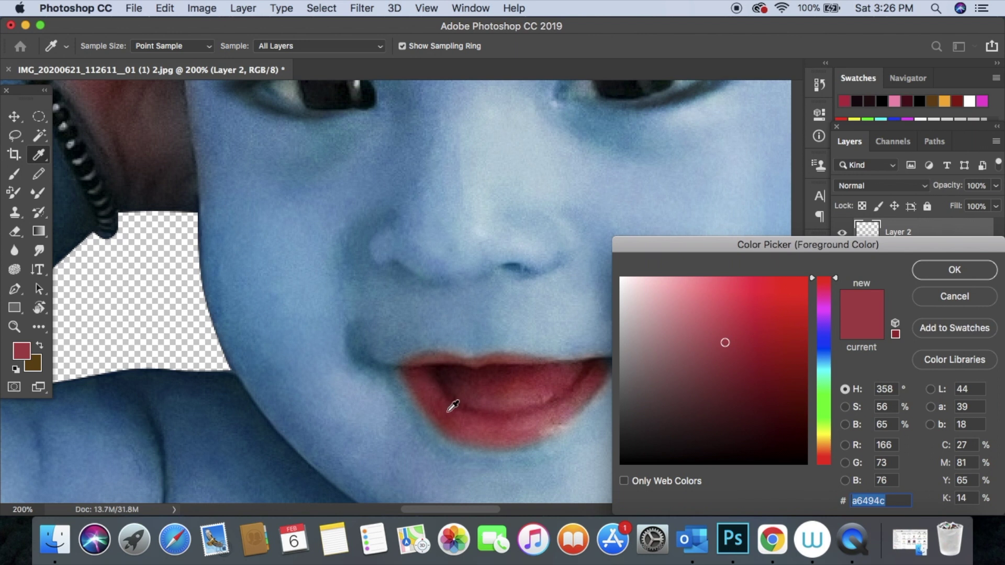
left_click(492, 419)
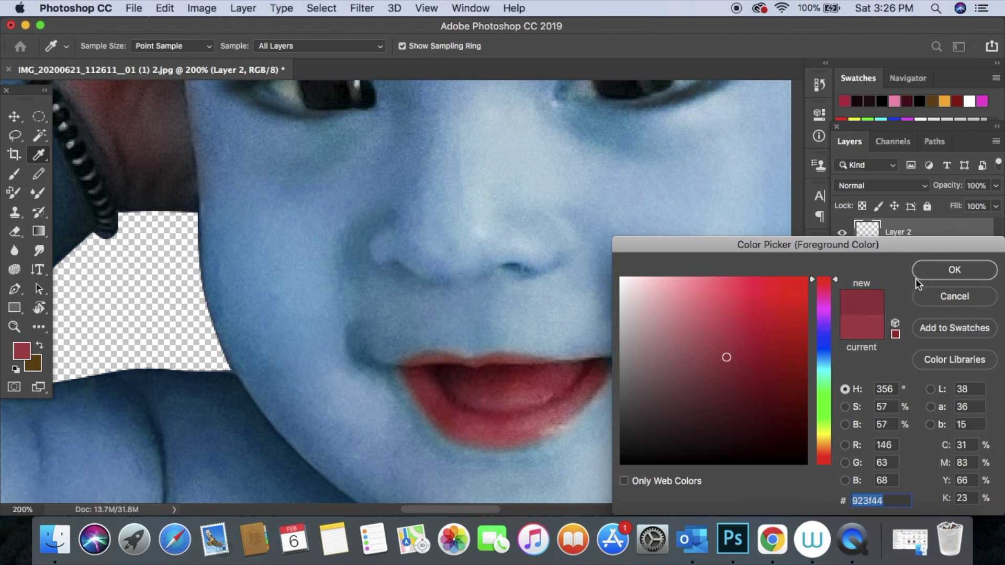
left_click(936, 277)
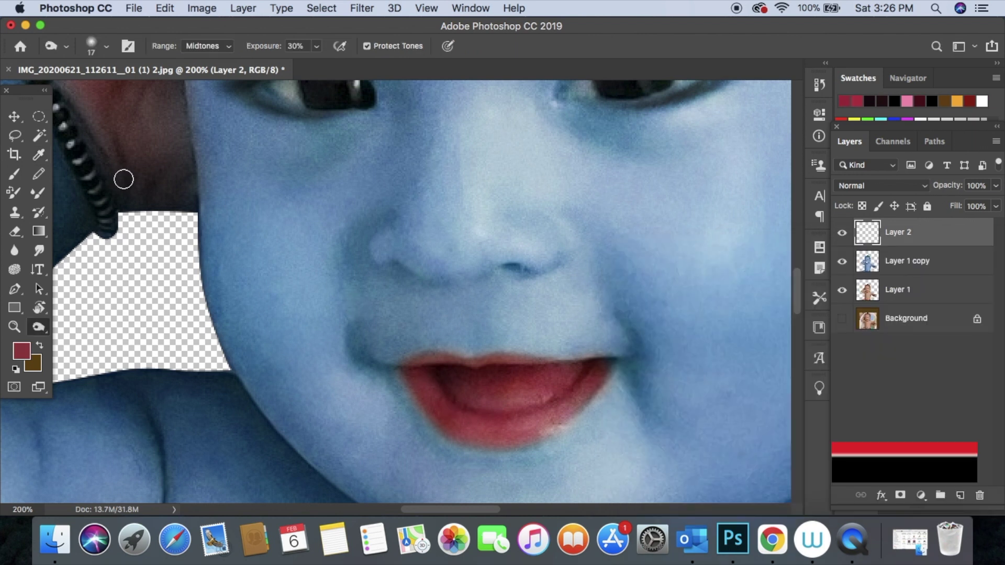
Step: Paint a soft red blush on both cheeks with an enlarged Soft Round Pressure Opacity and Flow brush
left_click(17, 173)
right_click(362, 256)
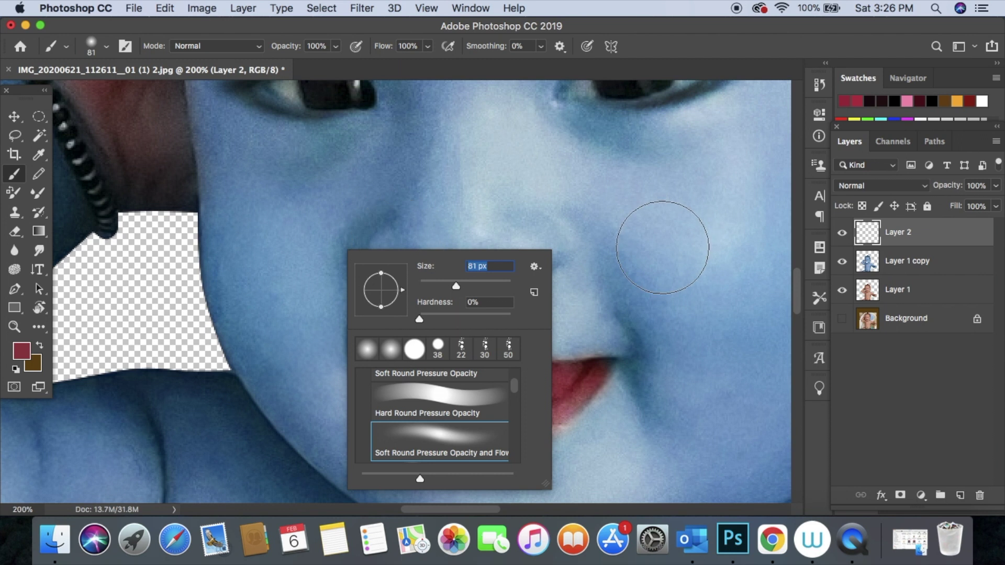
scroll(666, 224, "right", 8)
left_click(557, 269)
key("super+minus")
right_click(486, 267)
key("Return")
right_click(487, 269)
left_click_drag(608, 307, 634, 308)
key("Return")
left_click_drag(465, 261, 473, 280)
mouse_move(226, 303)
left_mouse_down()
mouse_move(272, 285)
mouse_move(188, 314)
left_mouse_up()
key("e")
scroll(458, 267, "up", 3)
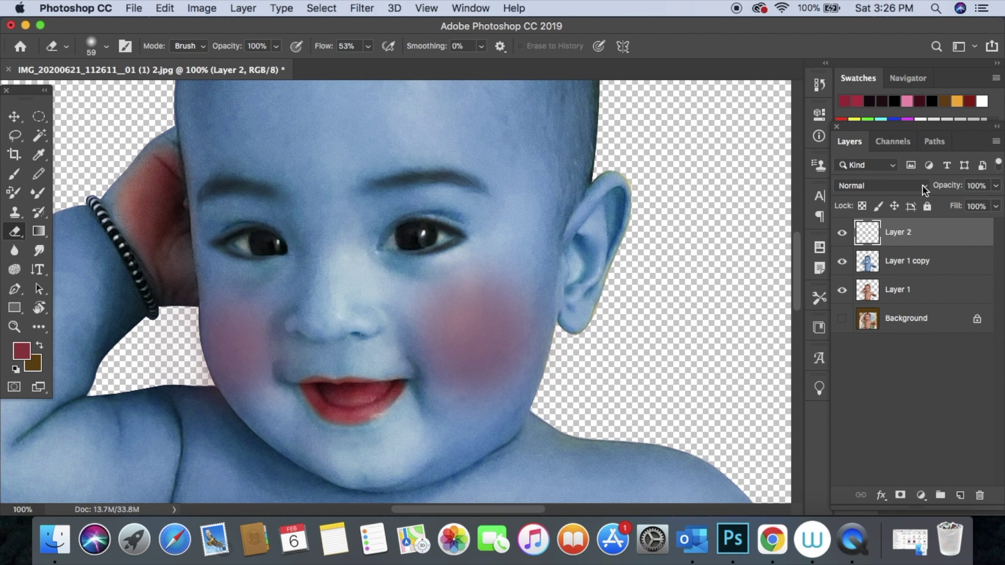
Step: Set the blush layer's blending mode to Overlay
left_click(923, 187)
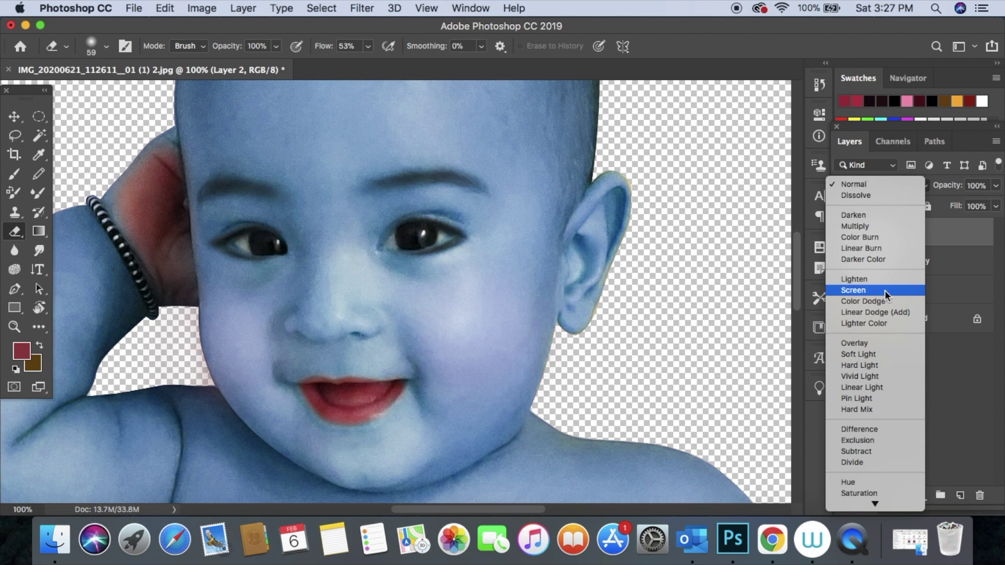
left_click(891, 343)
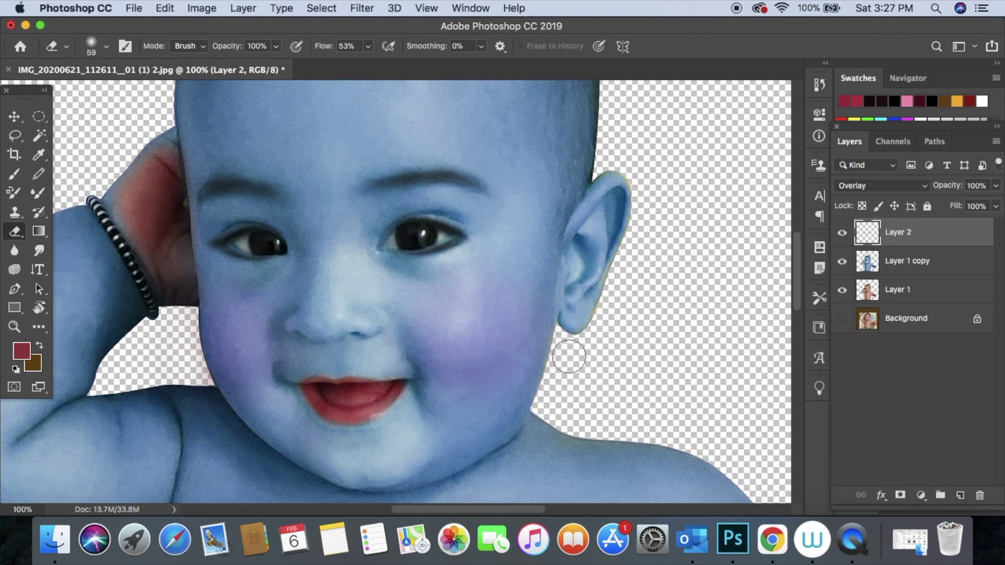
key("super+minus")
key("super+minus")
key("super+minus")
key("super+minus")
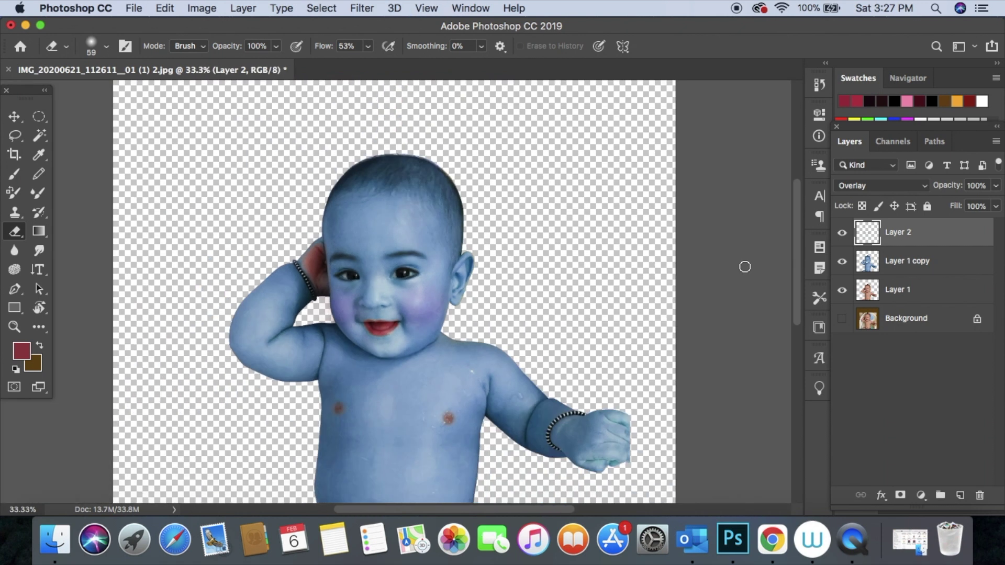
key("super+plus")
key("super+plus")
key("super+minus")
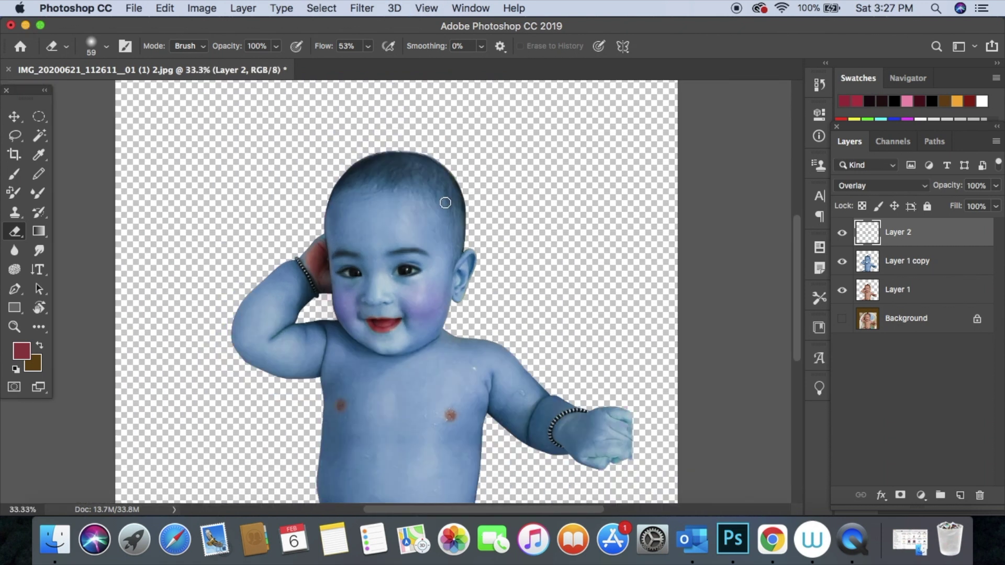
Step: Open the Krishna picture 78dc4f3ae19e436d5872b9dccbae5a30.jpg from the image folder in Photoshop
left_click(25, 25)
scroll(538, 264, "down", 2)
scroll(537, 265, "up", 2)
right_click(655, 224)
mouse_move(696, 246)
left_click(560, 274)
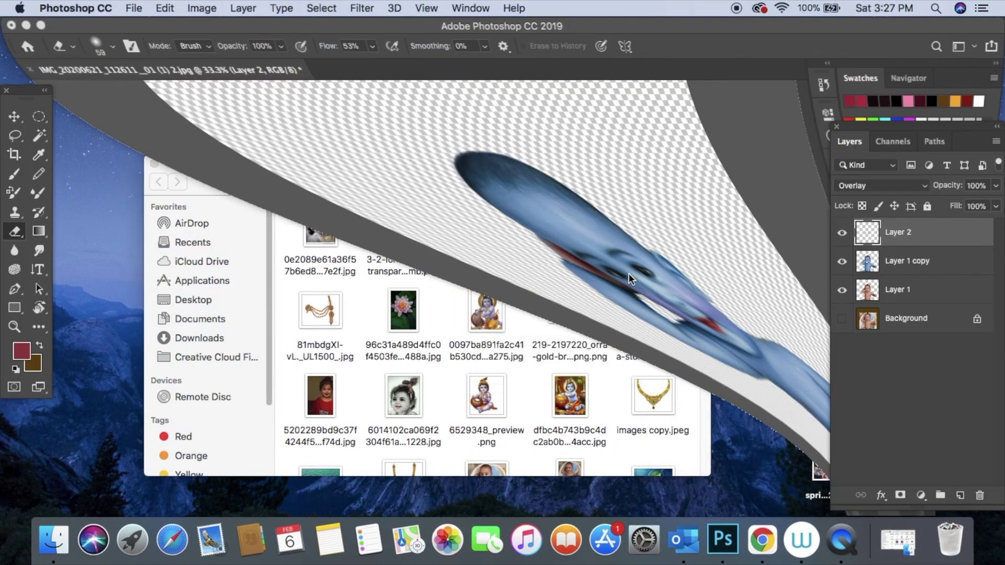
key("super+equal")
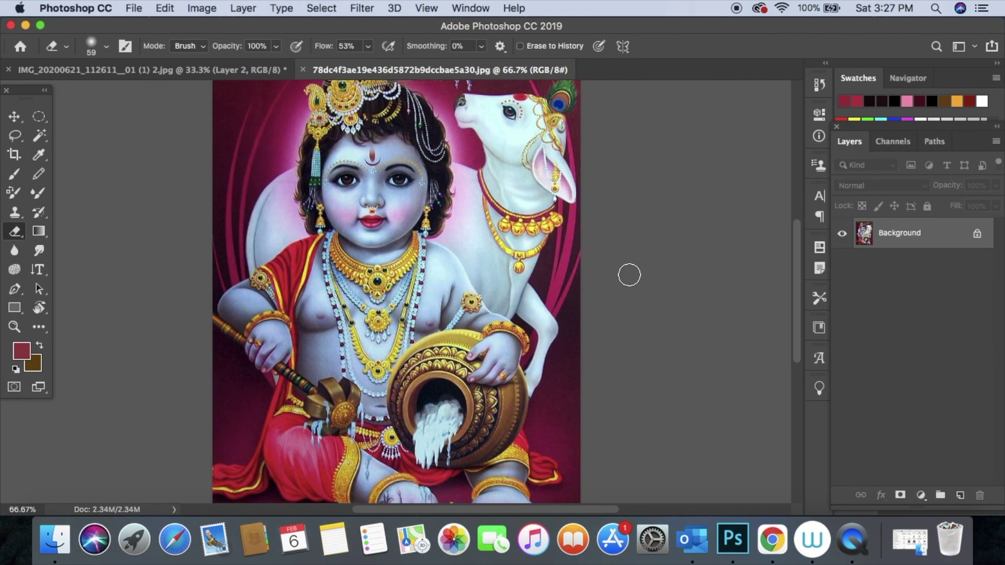
Step: Duplicate the Krishna picture's background layer into the document IMG_20200621_112611__01 (1) 2.jpg and close the source picture
right_click(937, 247)
key("Escape")
right_click(937, 247)
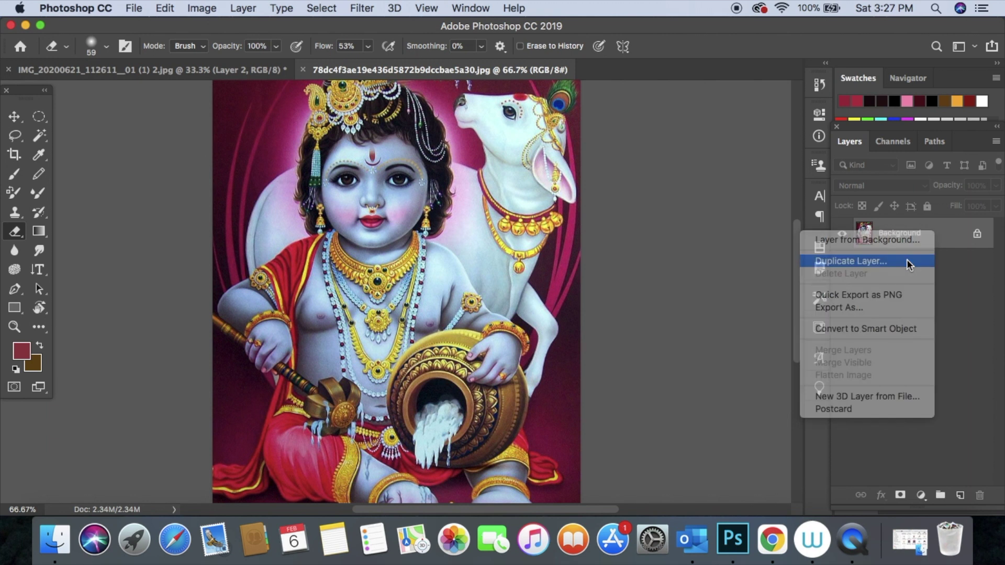
left_click(908, 261)
left_click(593, 258)
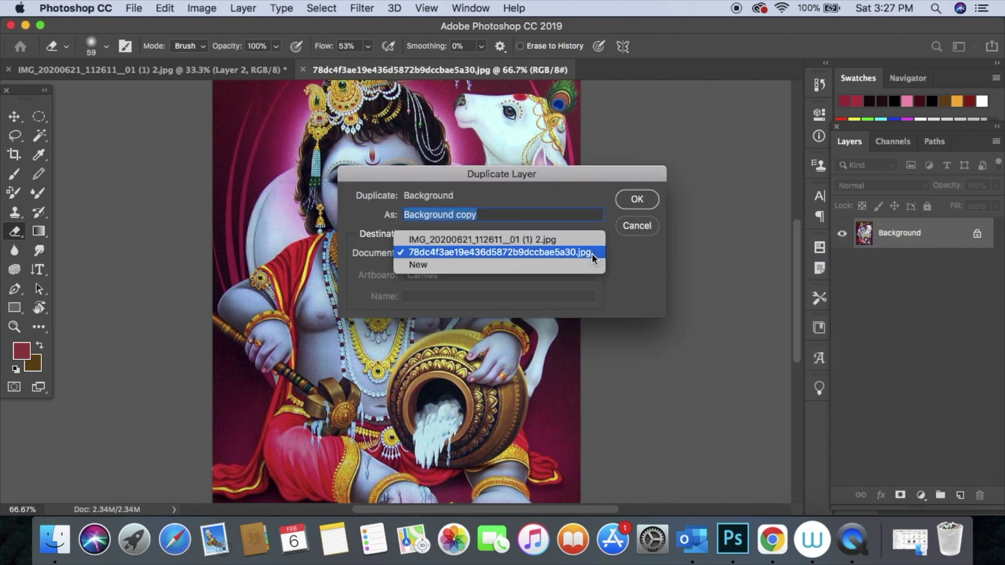
left_click(576, 240)
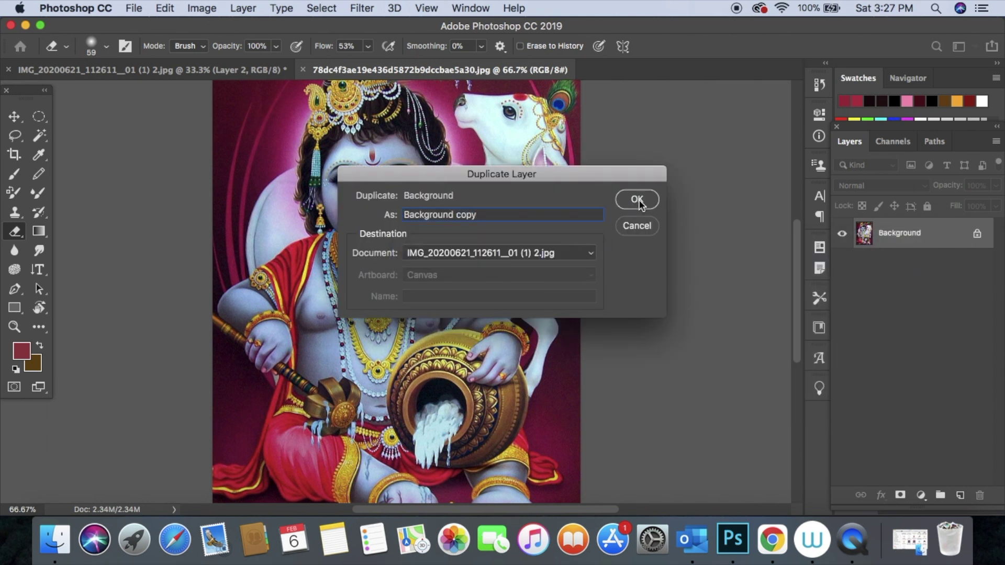
left_click(637, 199)
left_click(346, 69)
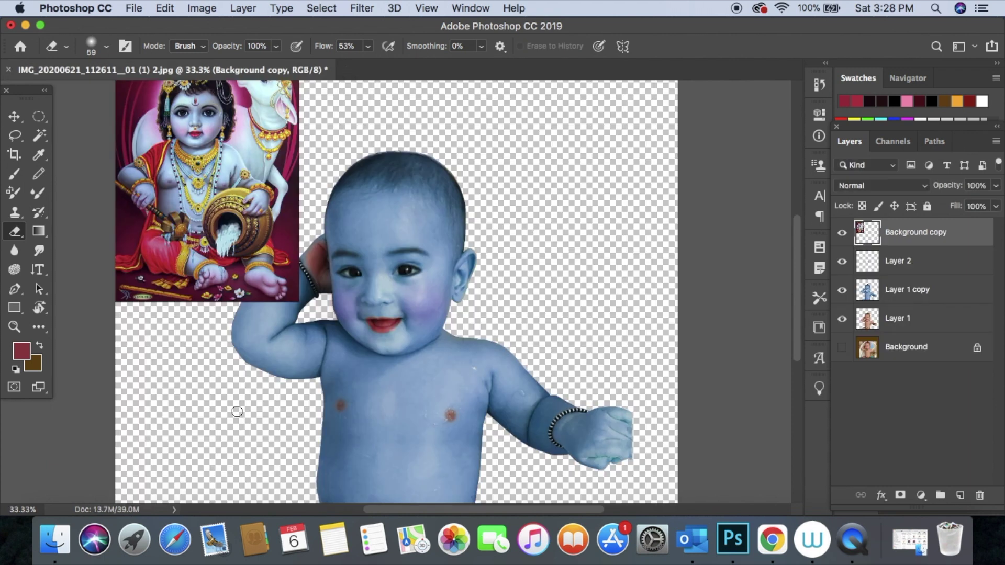
Step: Start a Pen path on the Krishna picture, tracing the left edge of the face from the jaw up past the earring
scroll(237, 412, "up", 3)
scroll(237, 412, "down", 2)
scroll(233, 410, "up", 3)
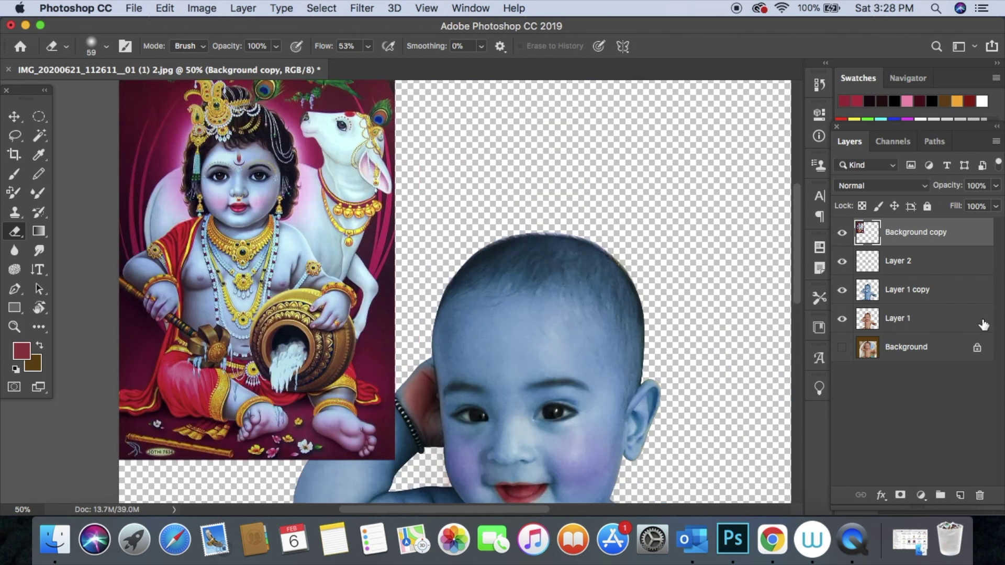
scroll(400, 148, "up", 3)
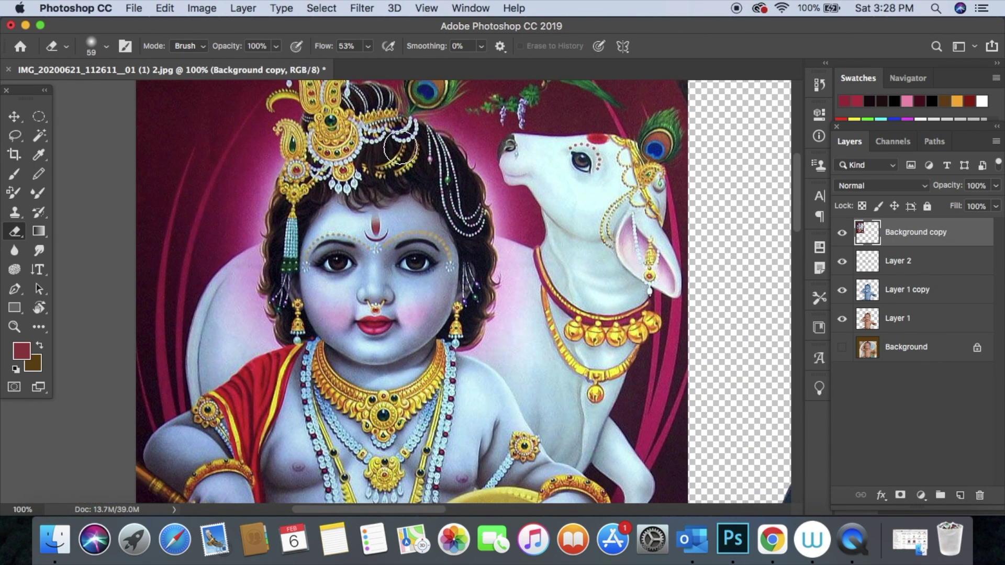
key("p")
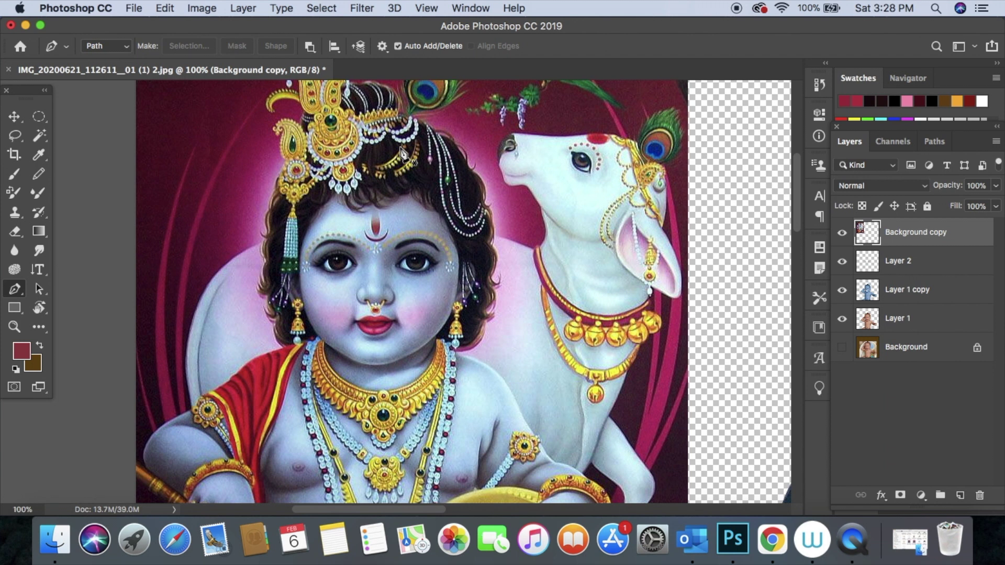
scroll(402, 151, "up", 3)
scroll(403, 154, "down", 5)
scroll(403, 154, "left", 3)
left_click(319, 363)
left_click(291, 312)
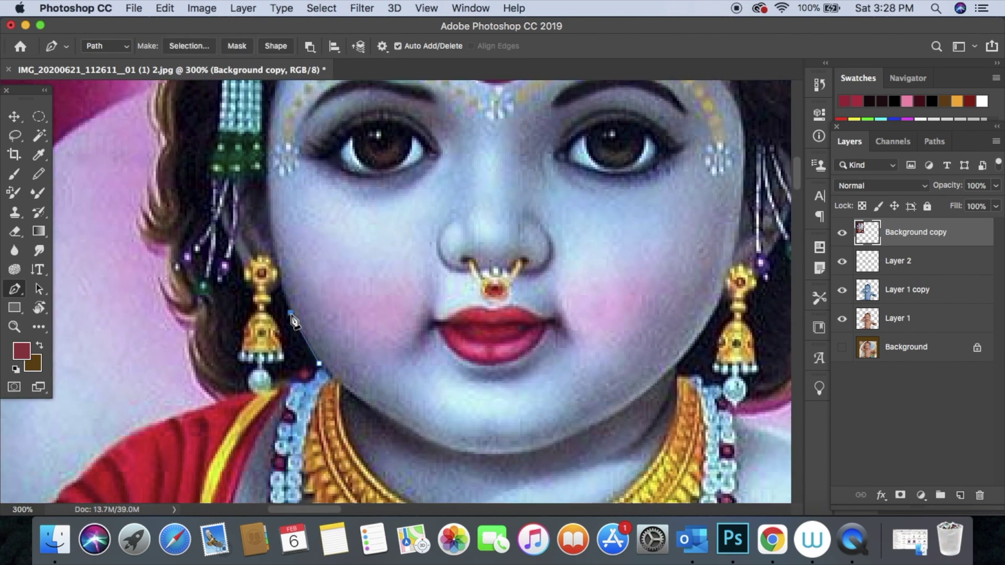
left_click(272, 241)
Step: Continue the Pen path up the face's left edge, along the hairline under the fringe and down the right temple
scroll(272, 241, "up", 5)
left_click(295, 199)
left_click(345, 128)
left_click(371, 98)
left_click(439, 168)
left_click(487, 138)
left_click(518, 152)
left_click(625, 139)
left_click(713, 204)
left_click(746, 289)
Step: Continue the path down the right edge of the face past the earring and close it at the jaw
scroll(746, 314, "down", 5)
scroll(745, 314, "right", 4)
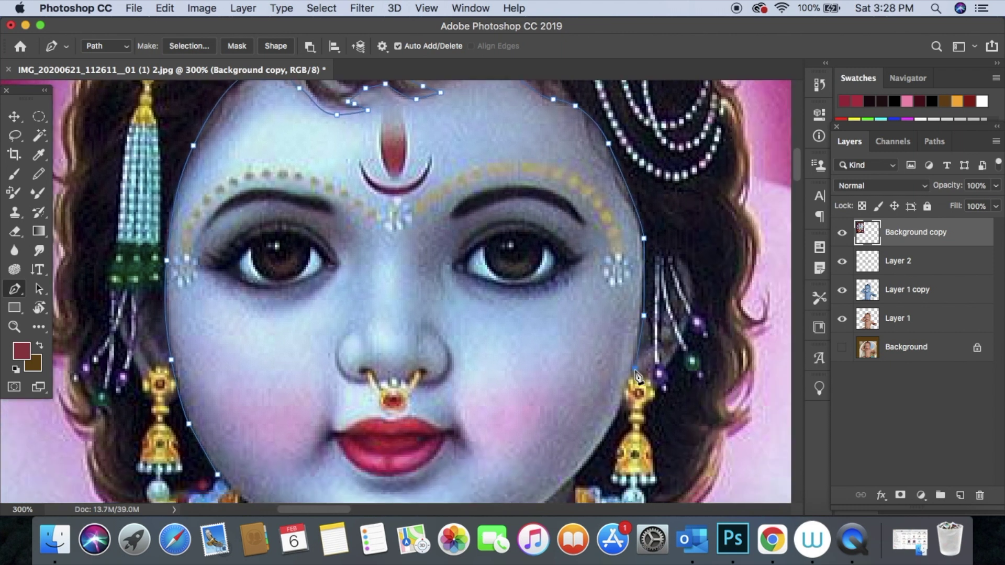
left_click(605, 369)
left_click(578, 411)
left_click_drag(629, 446, 652, 452)
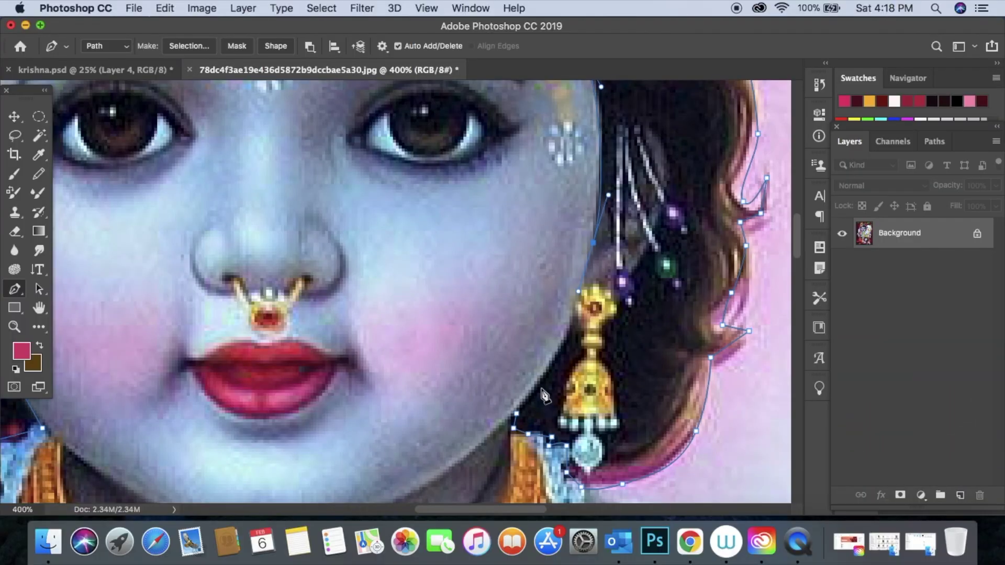
left_click(546, 376)
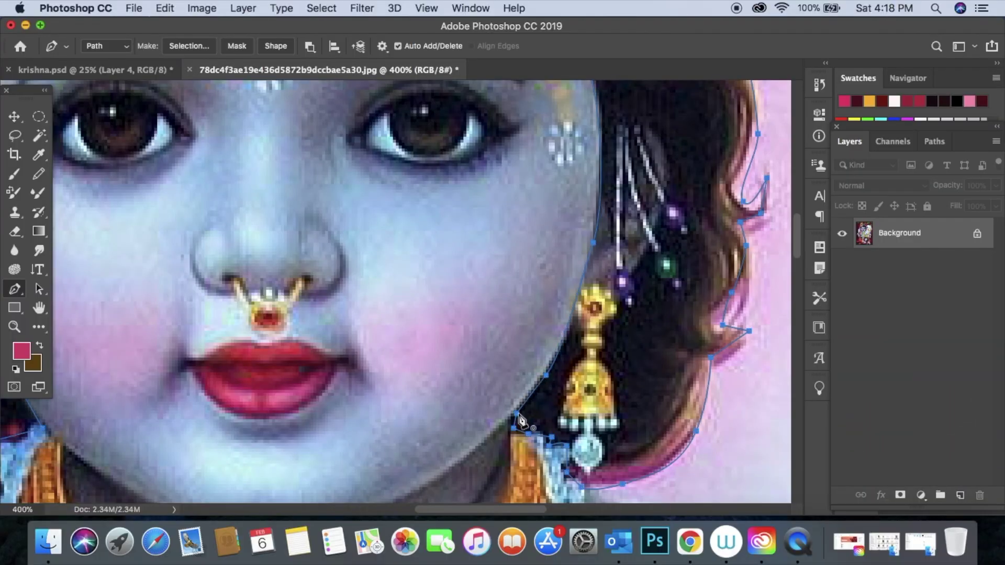
Step: Convert the closed path around the hair and ornaments into a selection and copy it to a new layer
right_click(566, 387)
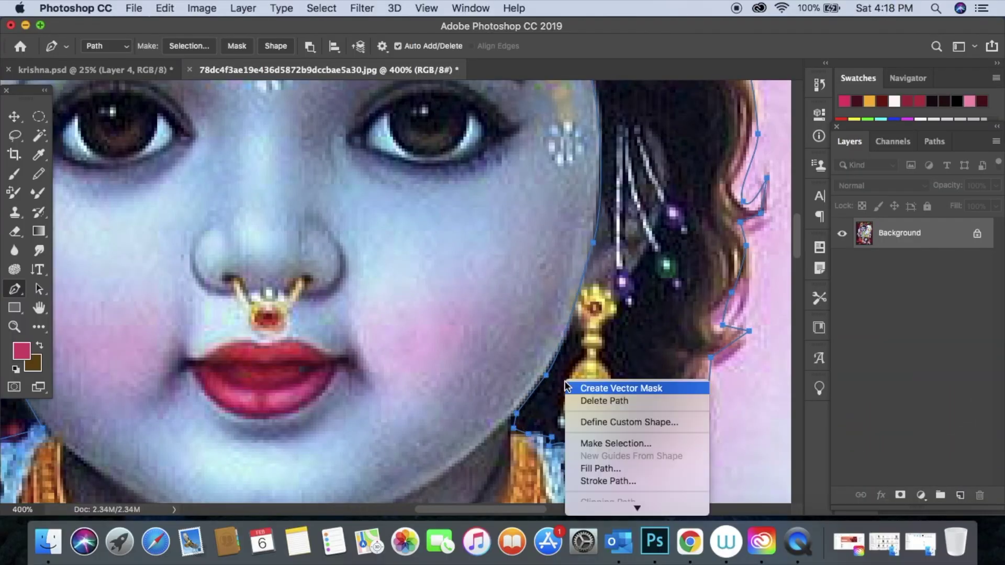
left_click(593, 444)
key("Return")
left_click(366, 8)
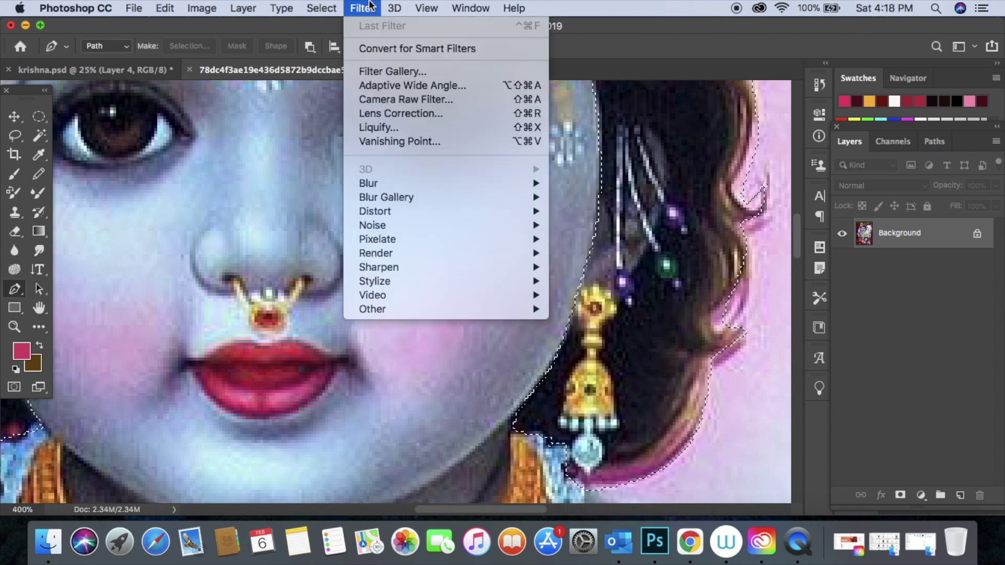
left_click(338, 68)
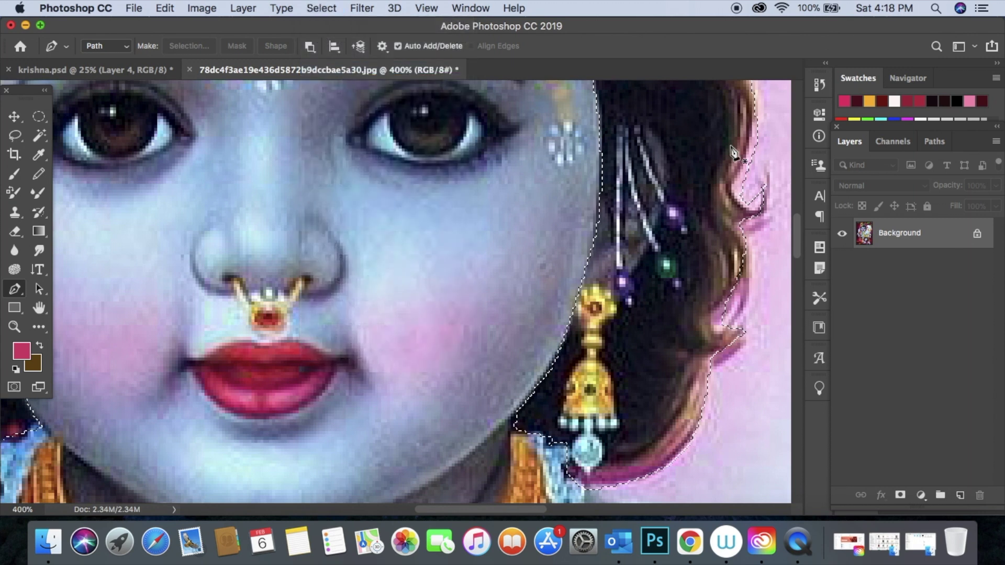
key("m")
right_click(713, 201)
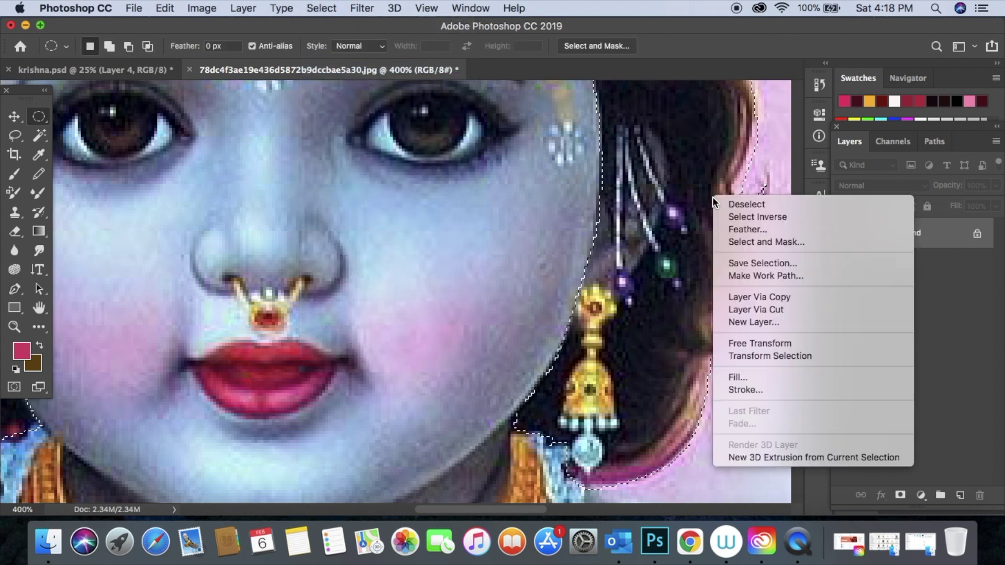
left_click(754, 291)
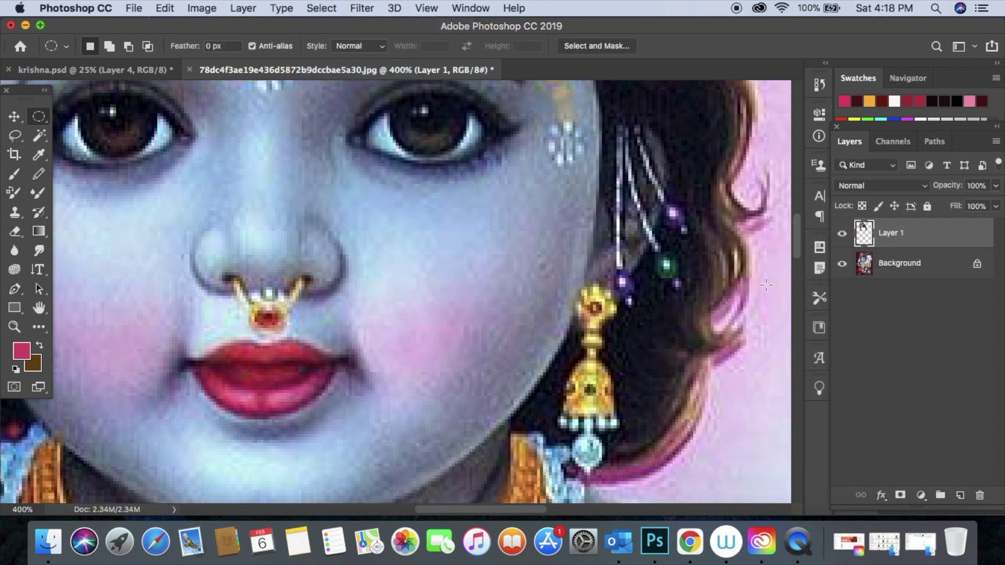
Step: Duplicate the cut-out hair and ornament layer into the document krishna.psd
right_click(916, 235)
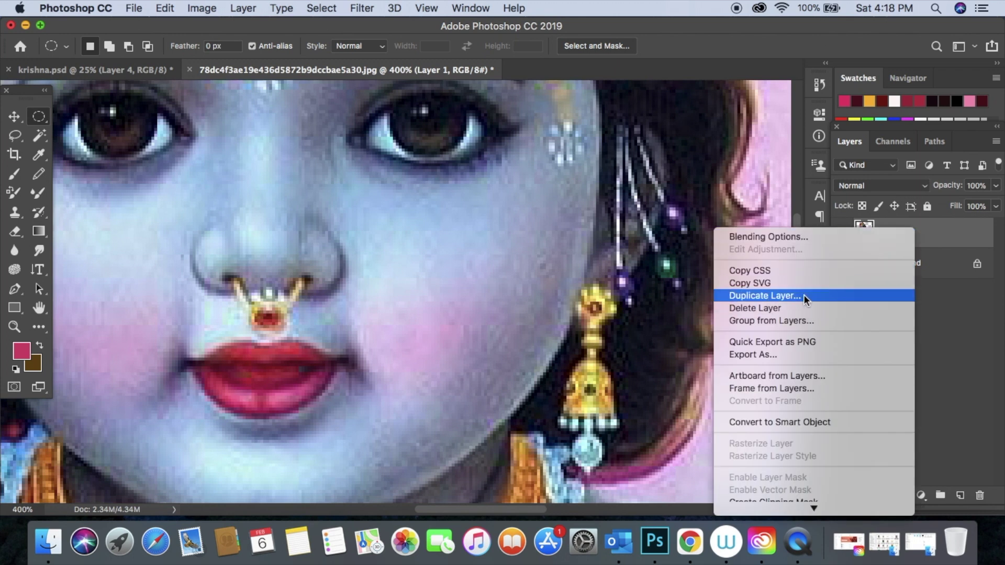
left_click(804, 294)
left_click(581, 255)
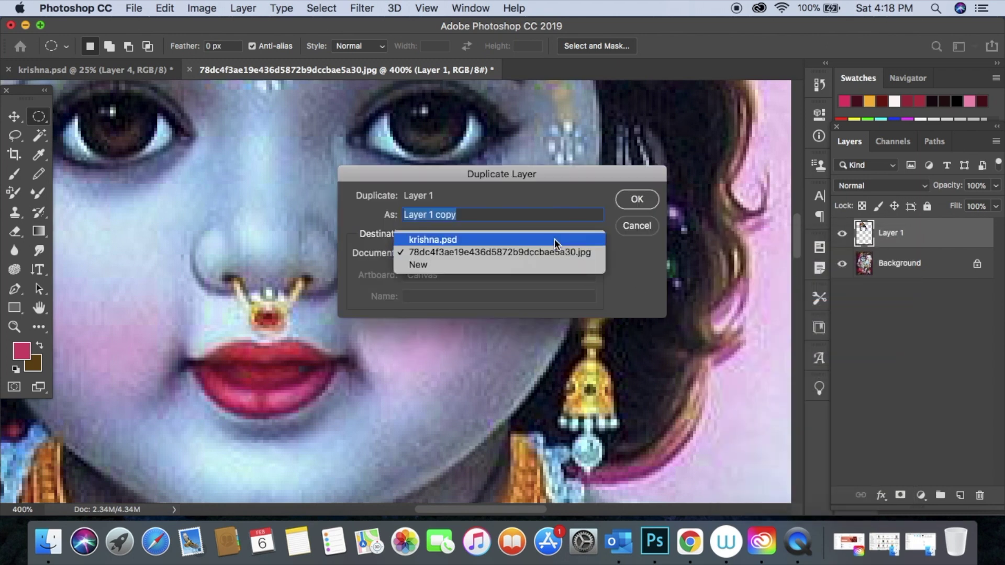
left_click(554, 239)
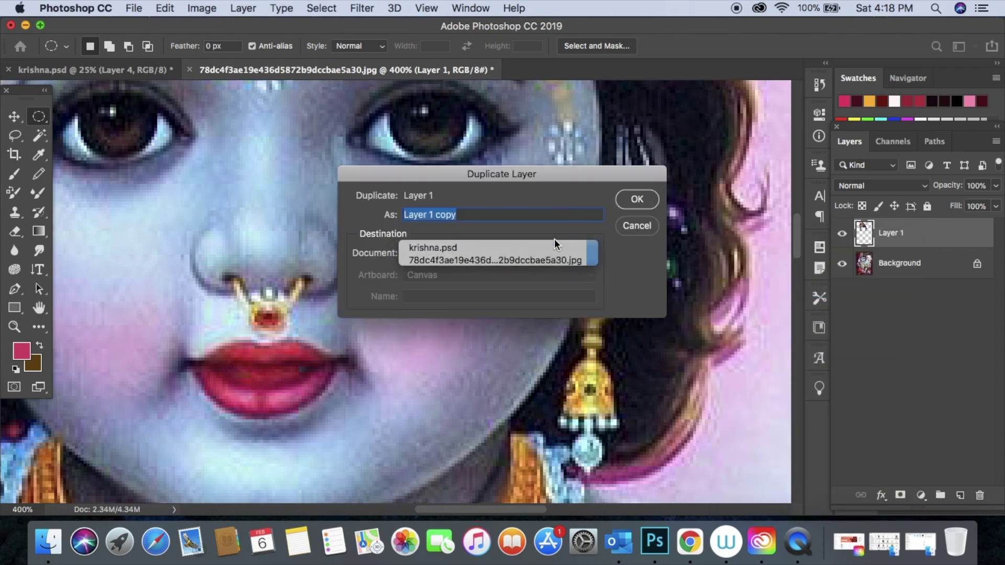
left_click(636, 199)
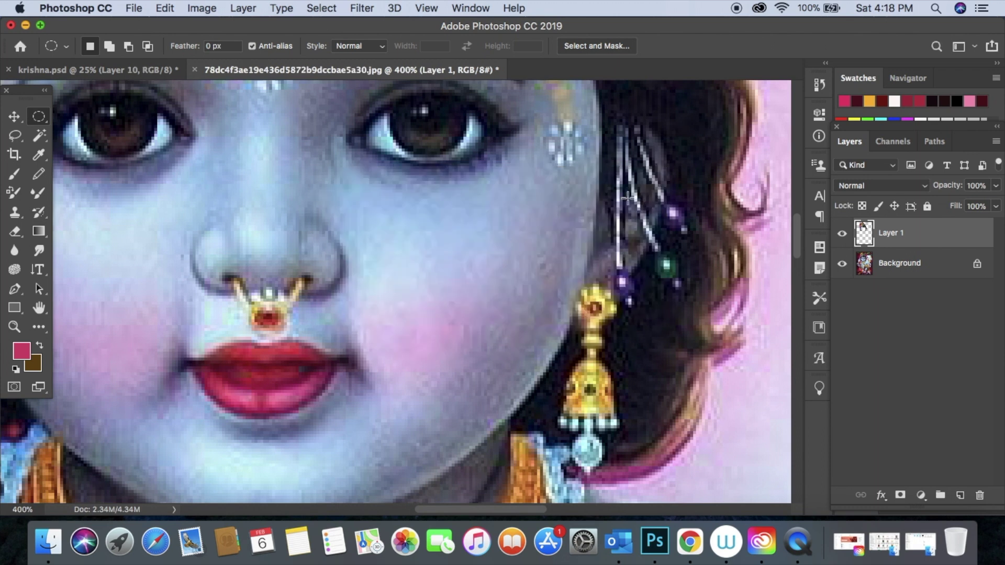
Step: Switch to krishna.psd, hide the newly copied Layer 10, and show and select Layer 3 with the fitted hair
left_click(151, 67)
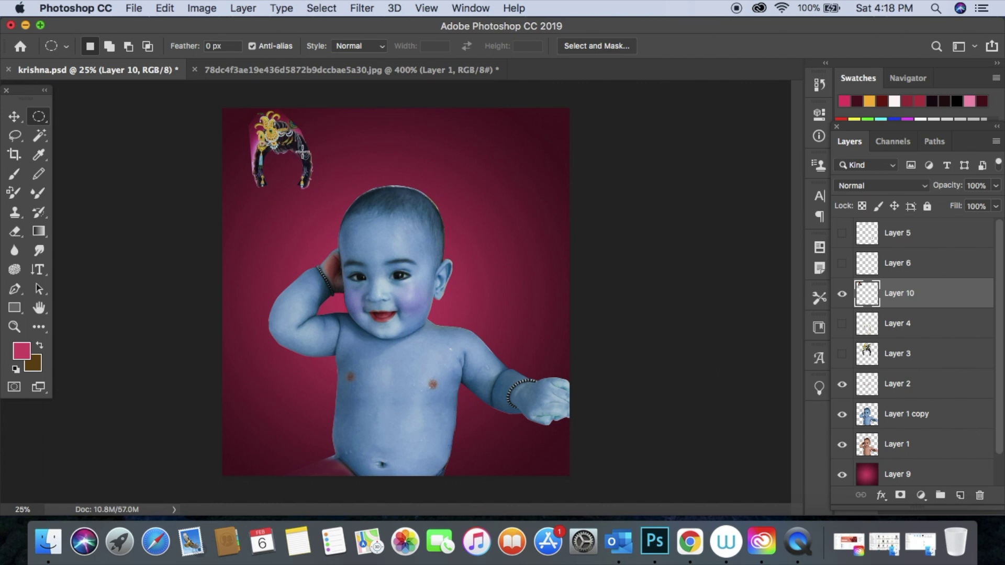
left_click(842, 294)
left_click(842, 354)
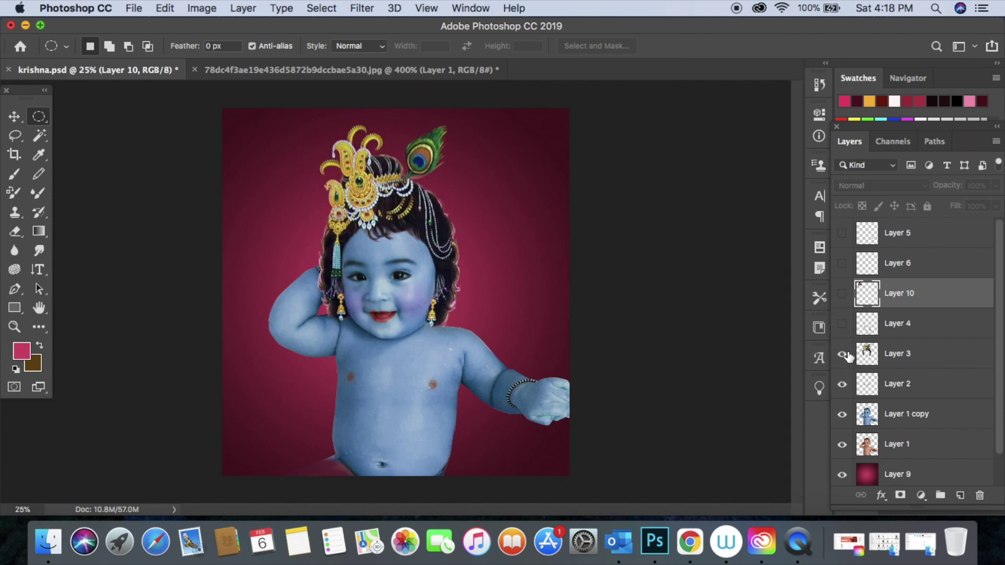
left_click(896, 366)
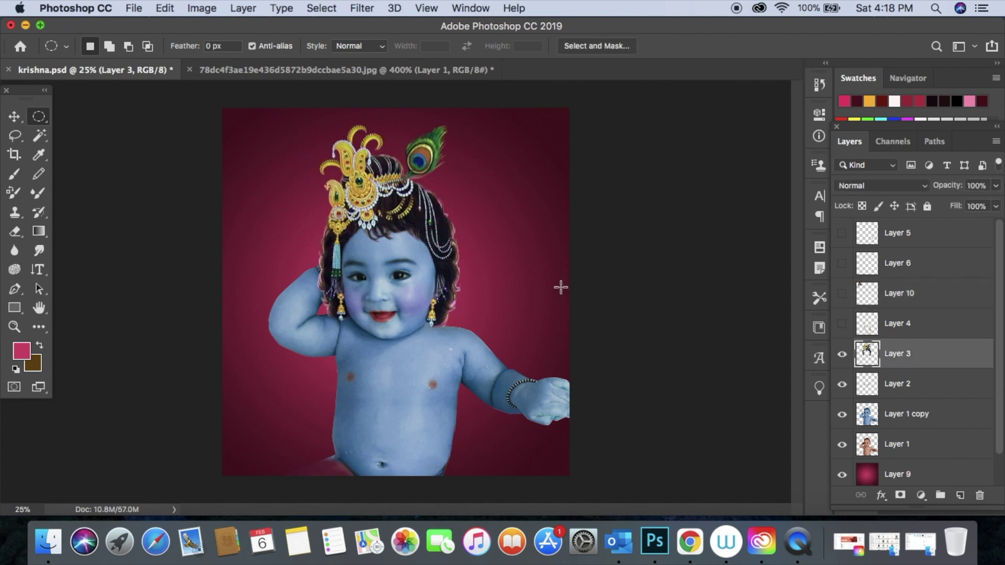
Step: Move the hair and crown layer onto the baby's head so it frames the forehead and both cheeks
key("v")
left_click_drag(446, 270, 352, 228)
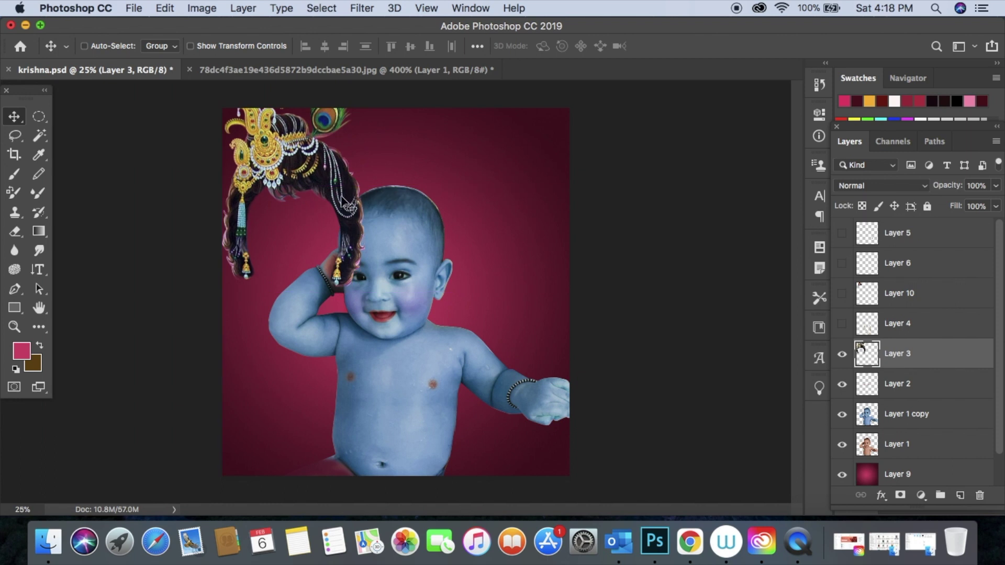
left_click_drag(321, 184, 423, 217)
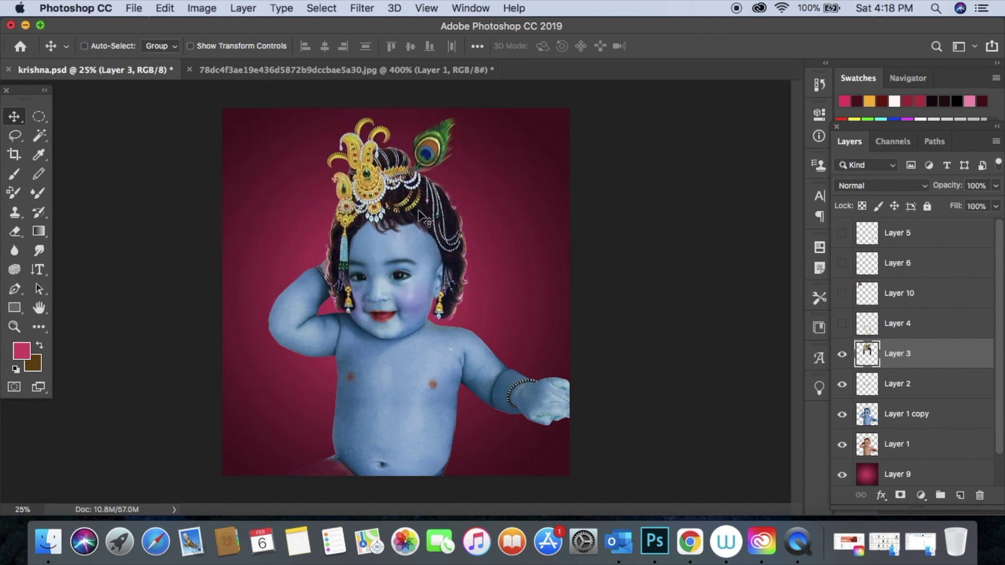
key("super+equal")
key("super+equal")
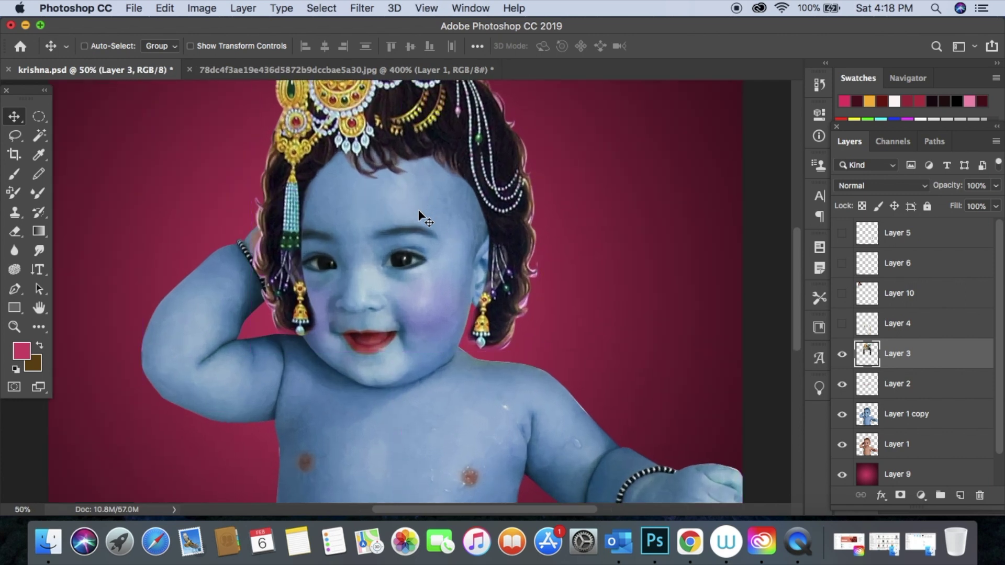
mouse_move(473, 184)
left_mouse_down()
mouse_move(444, 172)
mouse_move(459, 177)
mouse_move(457, 149)
mouse_move(463, 187)
left_mouse_up()
left_click_drag(482, 264, 480, 264)
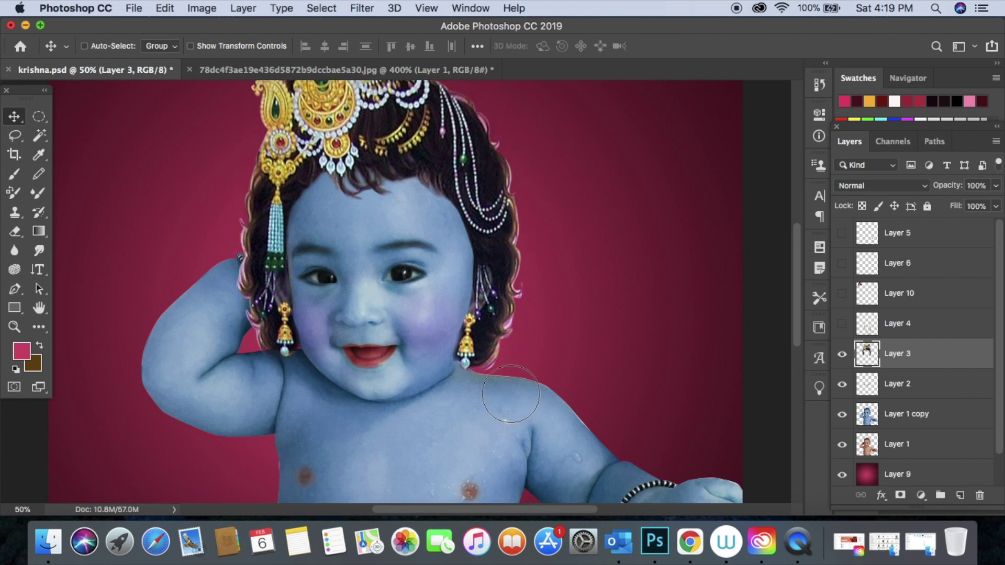
Step: Reduce the Eraser to 12 px and touch up the hair's edge along the left cheek beside the earring
key("e")
scroll(509, 393, "up", 5)
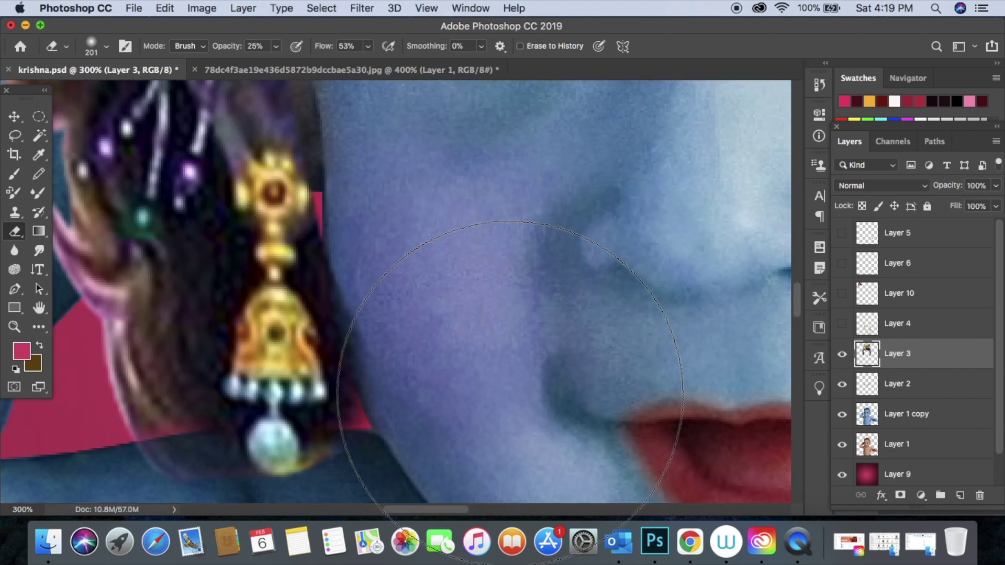
scroll(512, 334, "right", 1)
right_click(511, 334)
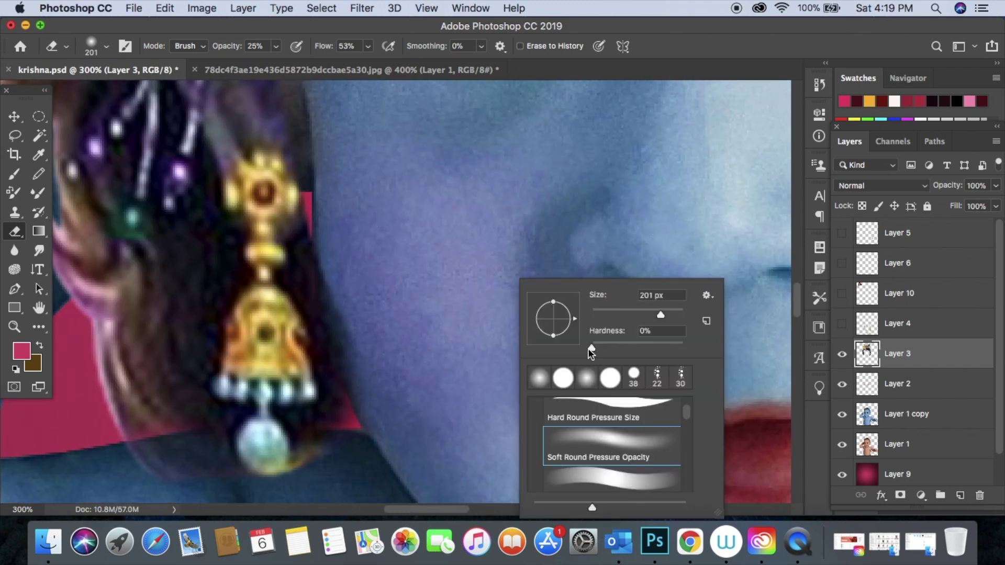
left_click(597, 312)
left_click(338, 296)
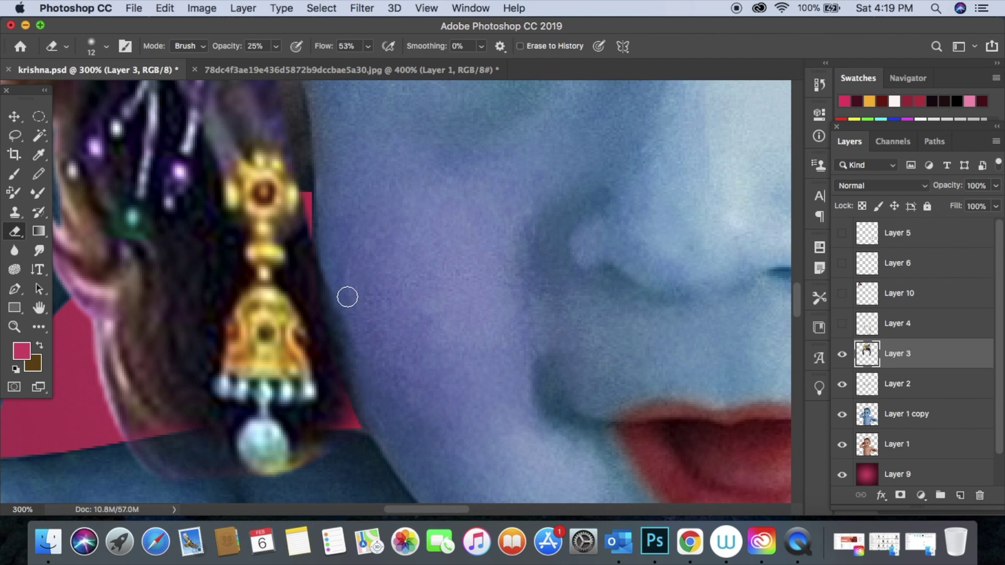
Step: Erase leftover fringing on the hair layer beside the right cheek and along the lower edge of the right curls
scroll(373, 361, "right", 10)
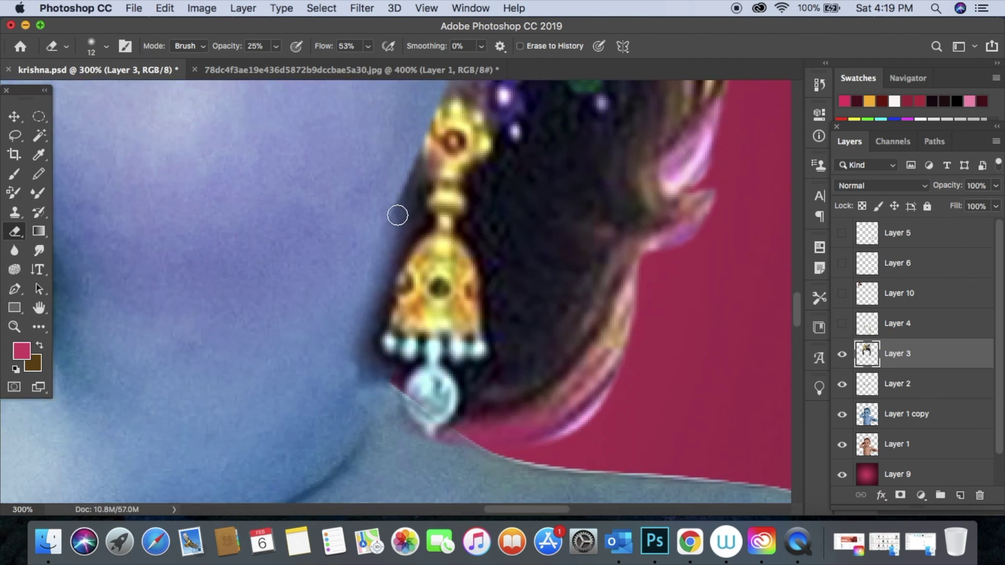
mouse_move(397, 215)
left_mouse_down()
mouse_move(367, 339)
mouse_move(418, 199)
mouse_move(374, 226)
left_mouse_up()
left_click_drag(561, 446, 565, 445)
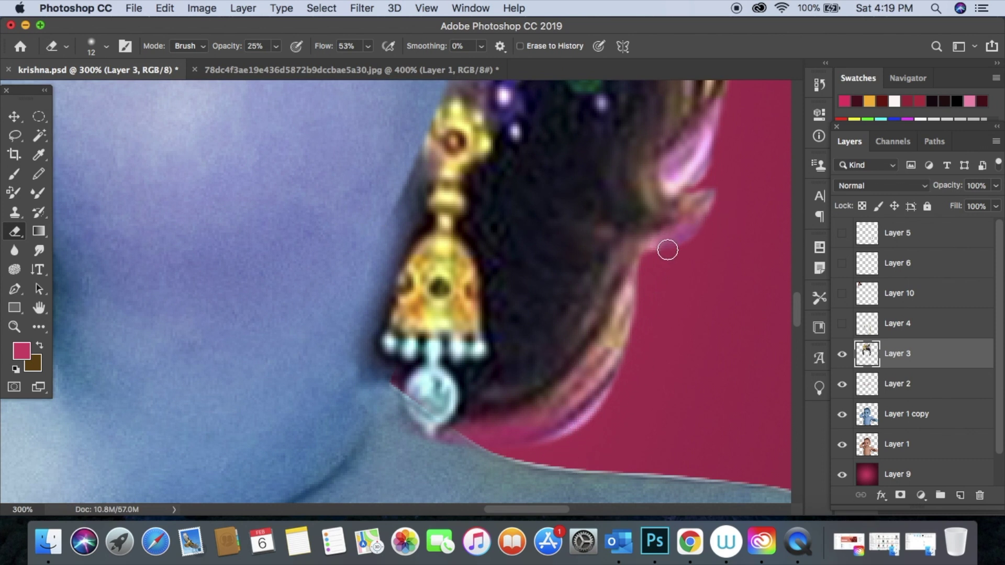
key("super+minus")
key("super+minus")
key("super+minus")
key("super+minus")
key("super+minus")
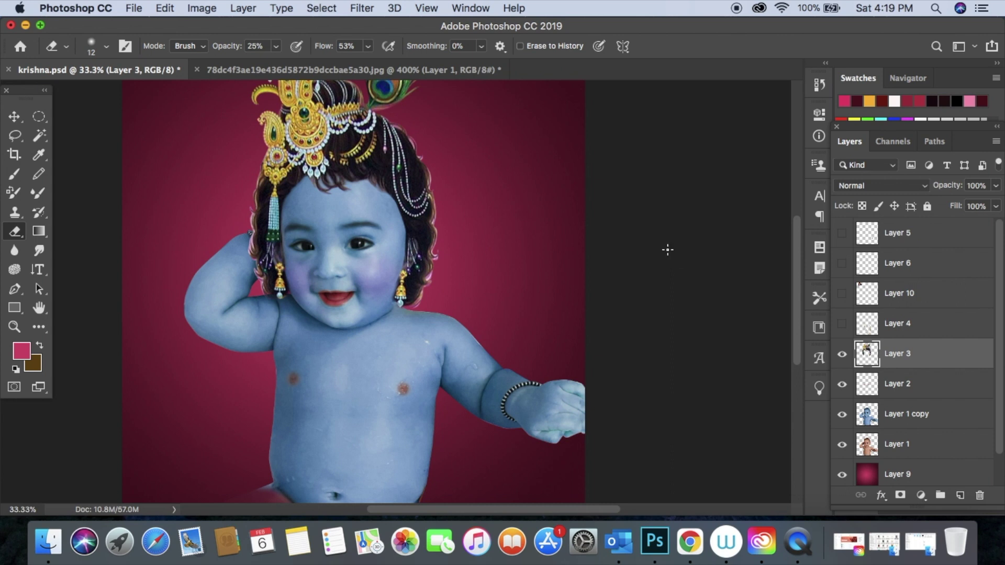
Step: Return to the Krishna picture and trace the inner edge of the gold collar necklace with the Pen tool
left_click(413, 72)
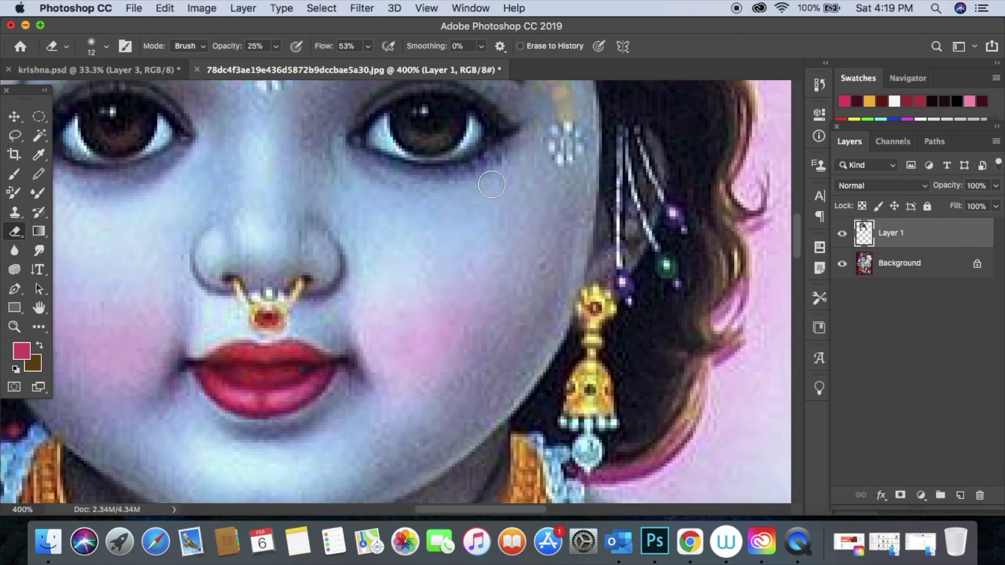
scroll(492, 184, "down", 5)
key("p")
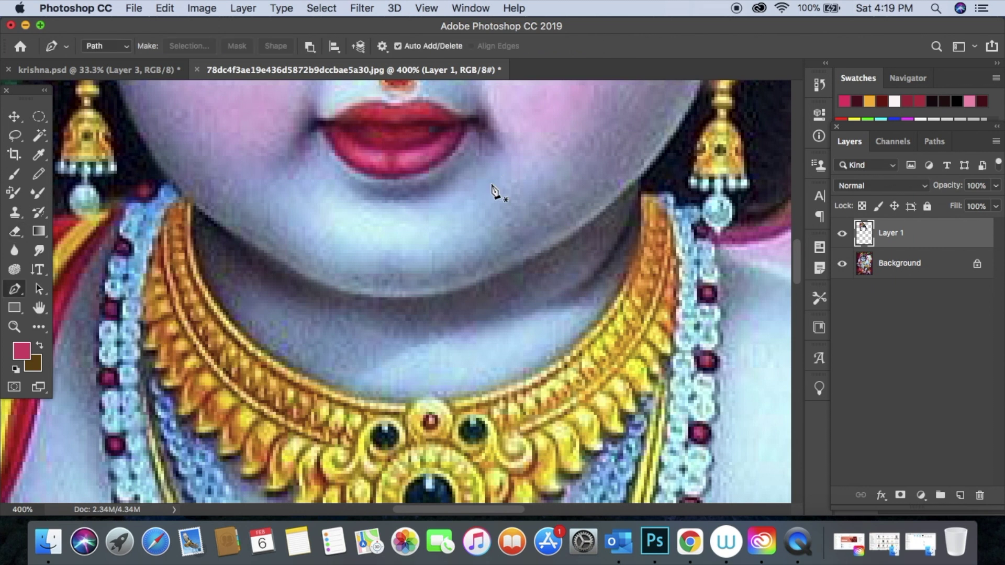
left_click(190, 208)
left_click(196, 273)
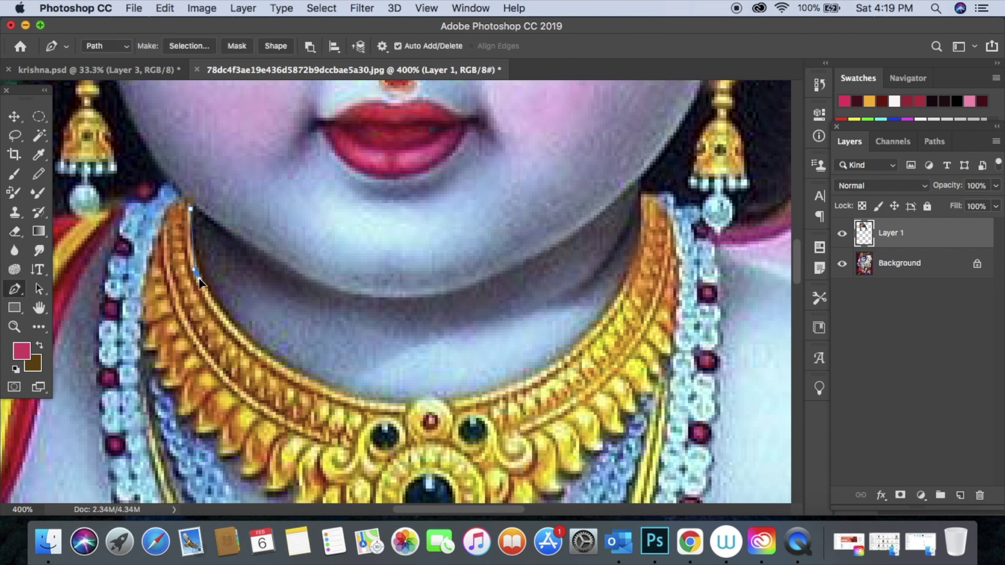
left_click(208, 285)
left_click(305, 376)
left_click(408, 404)
left_click(449, 400)
left_click(496, 388)
left_click(552, 376)
left_click(585, 335)
left_click(618, 295)
Step: Trace around the outside of the long necklaces and convert the path into an anti-aliased selection with feather radius 0
scroll(636, 264, "down", 15)
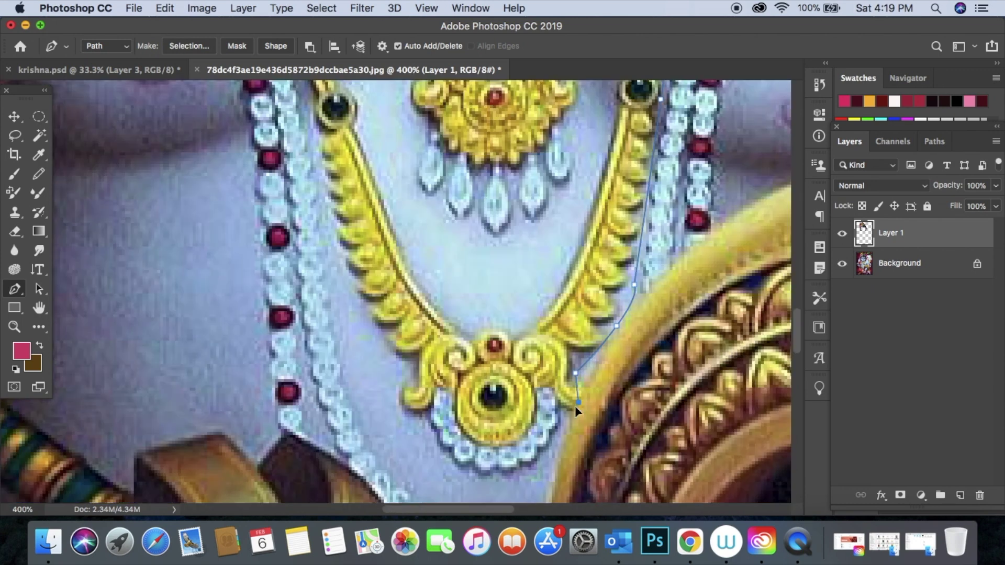
scroll(384, 300, "up", 20)
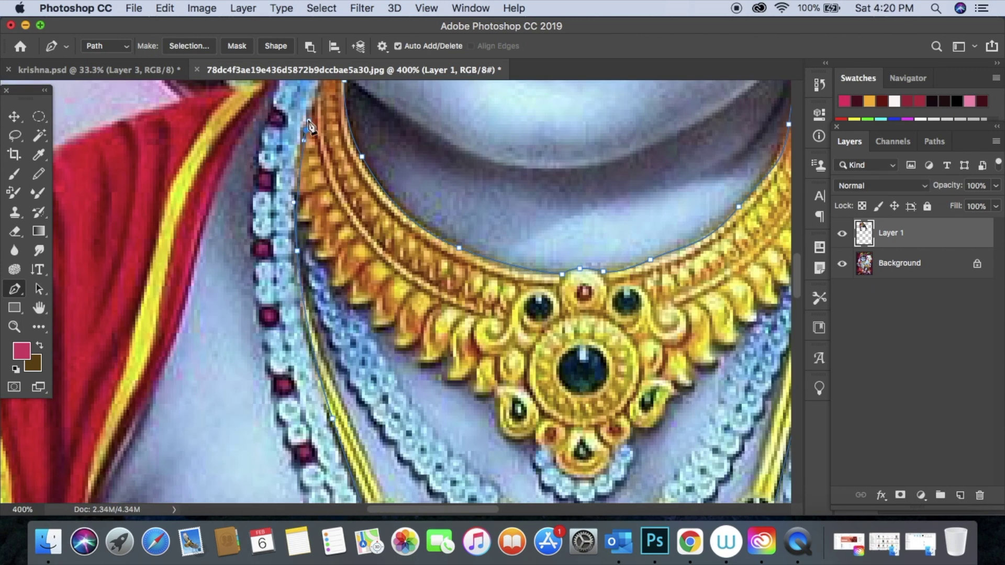
right_click(348, 337)
left_click(349, 347)
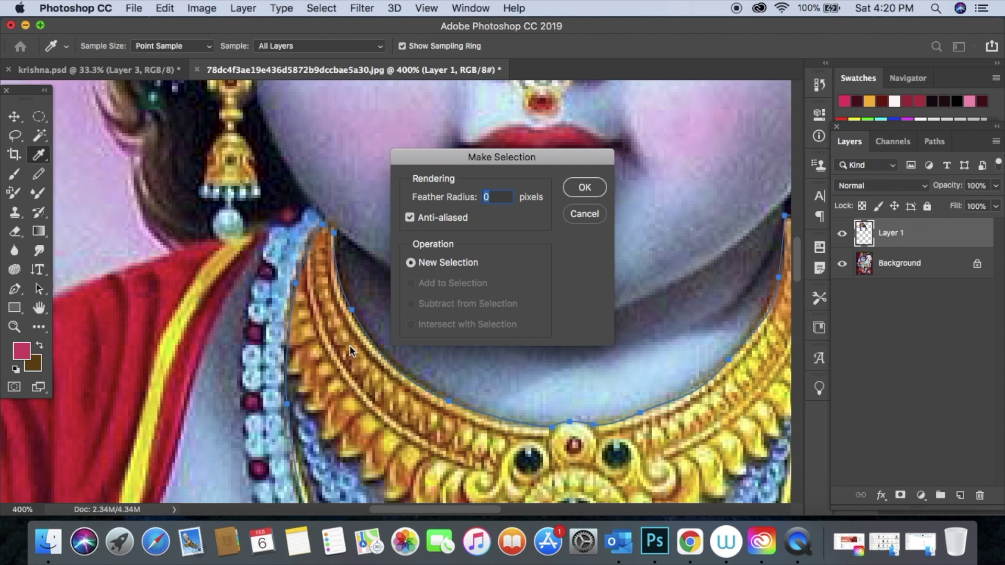
key("Return")
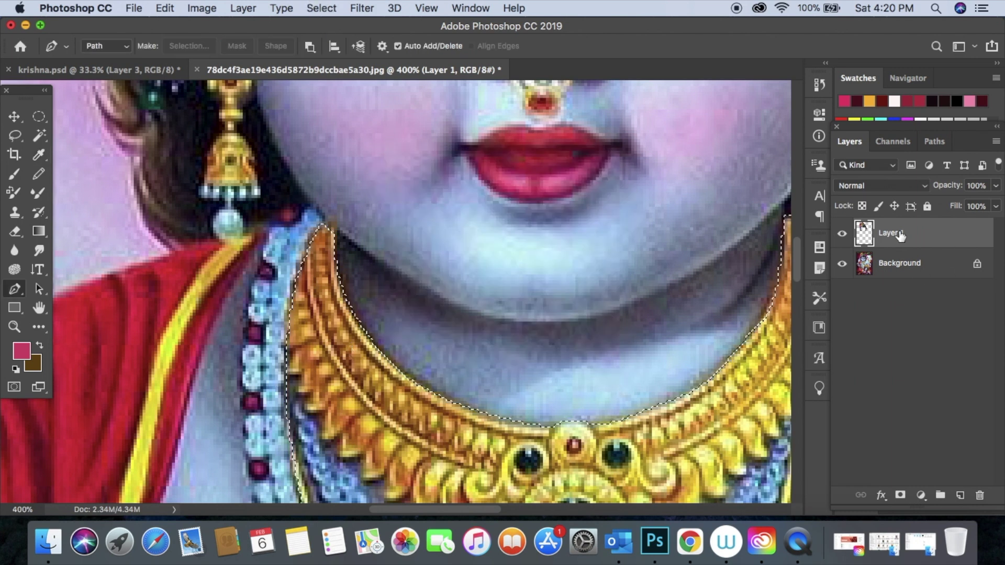
Step: Copy the selected necklaces from the Background to a new layer and duplicate that layer into krishna.psd
left_click(900, 263)
key("m")
right_click(320, 224)
left_click(361, 330)
right_click(902, 259)
key("Escape")
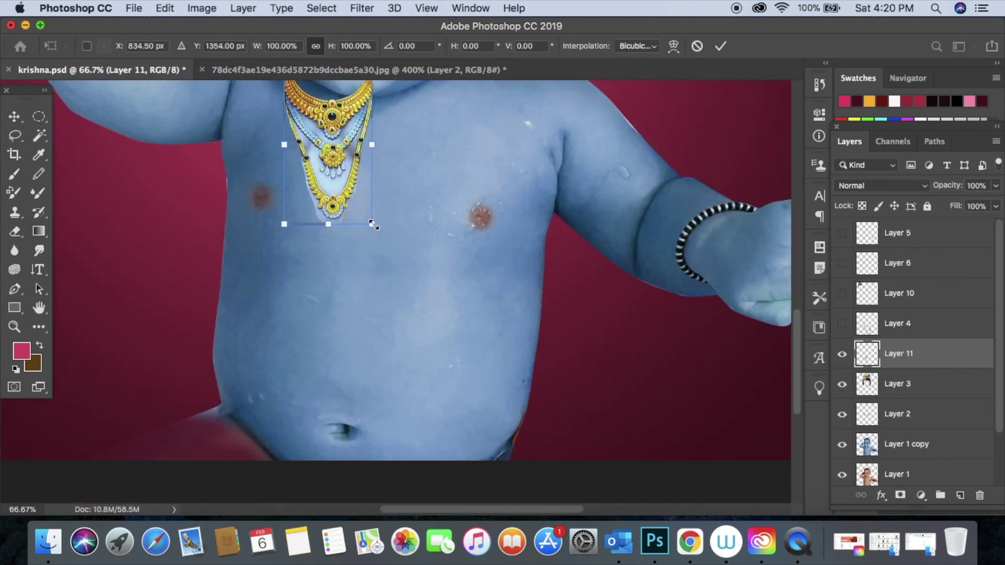
Step: Enlarge the necklace layer proportionally so it spans the baby's neck and chest
left_click_drag(370, 225, 428, 237)
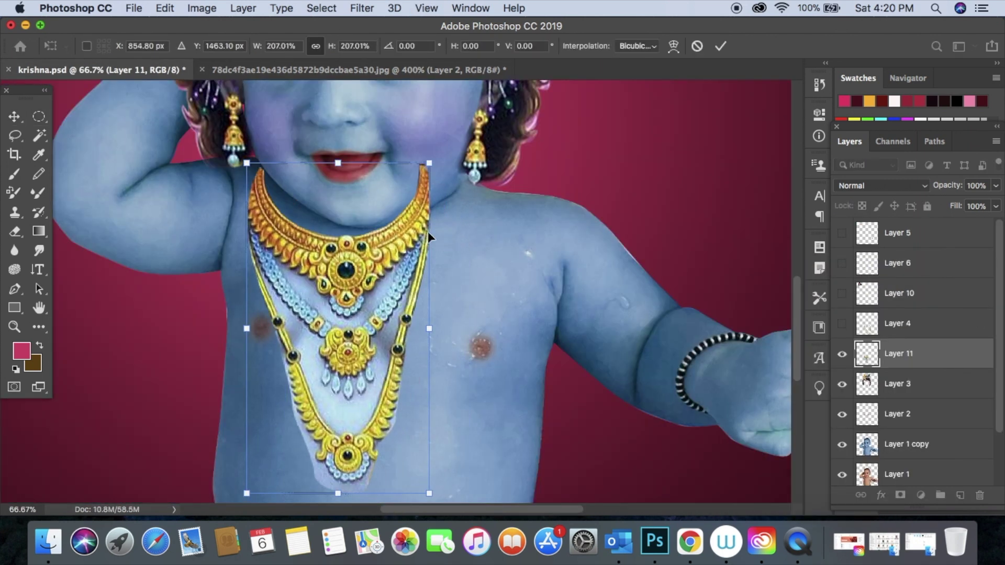
key("super+minus")
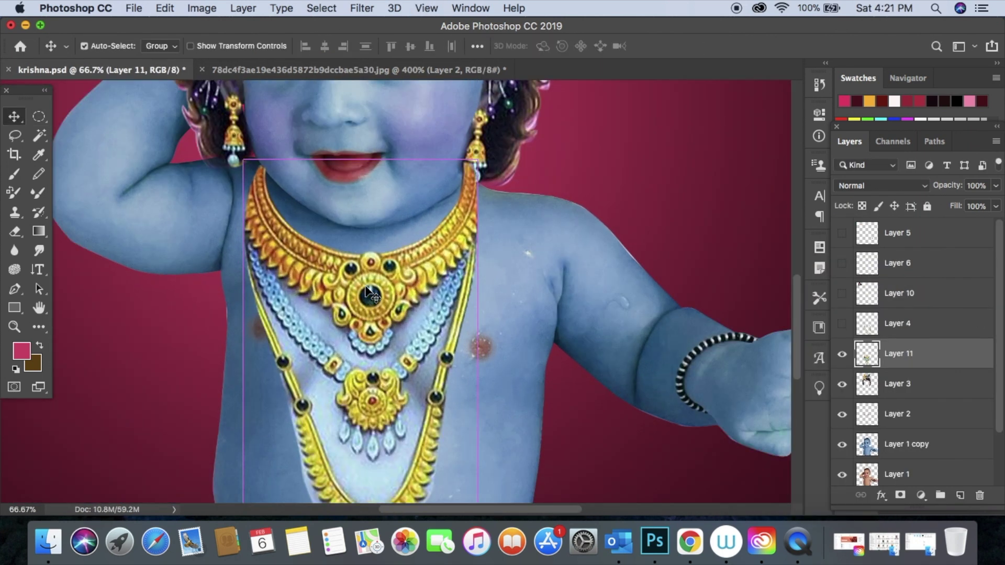
Step: Erase the leftover pale skin around the outside of the lower gold necklace with a soft 38 px eraser at 100% opacity
key("e")
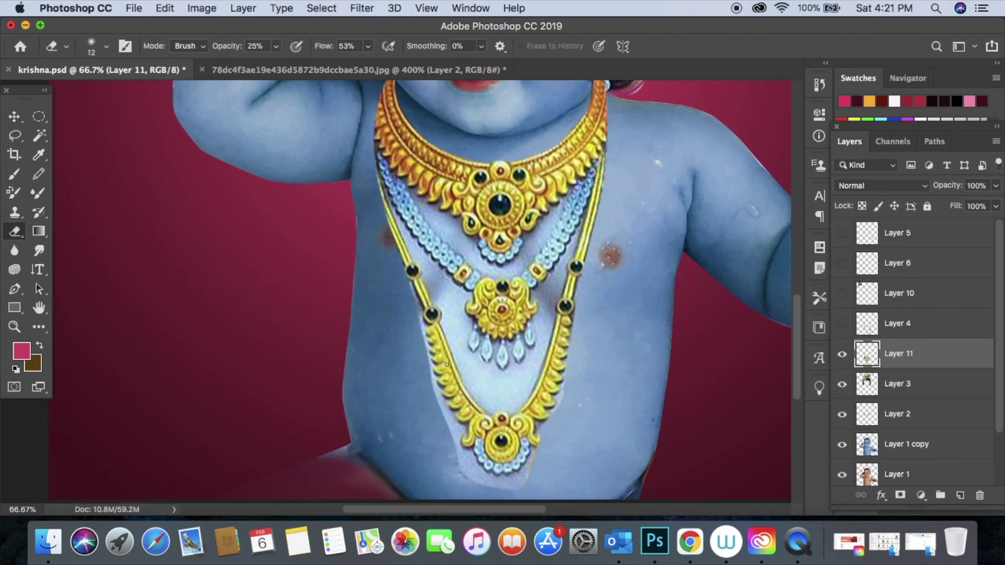
key("super+plus")
right_click(372, 332)
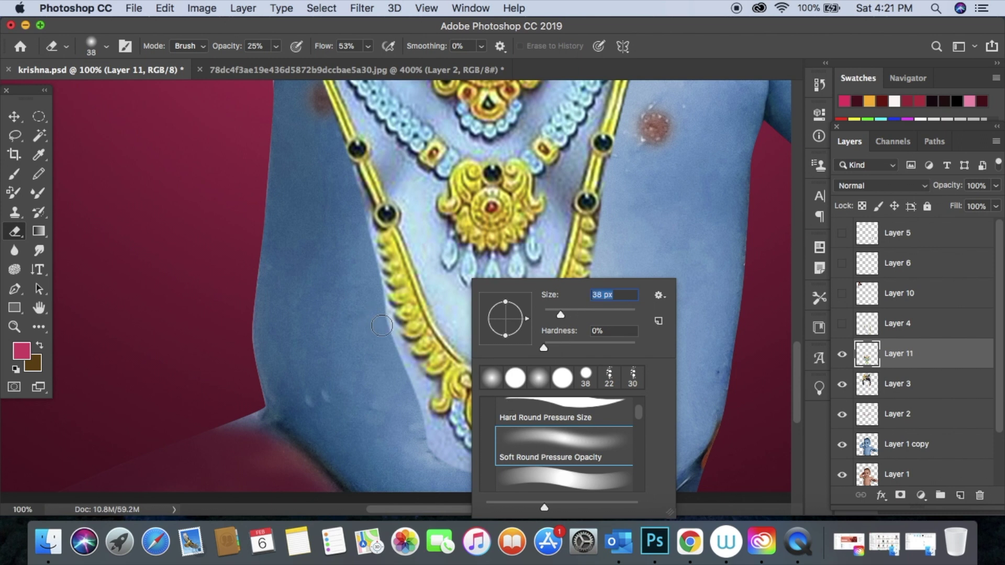
key("Return")
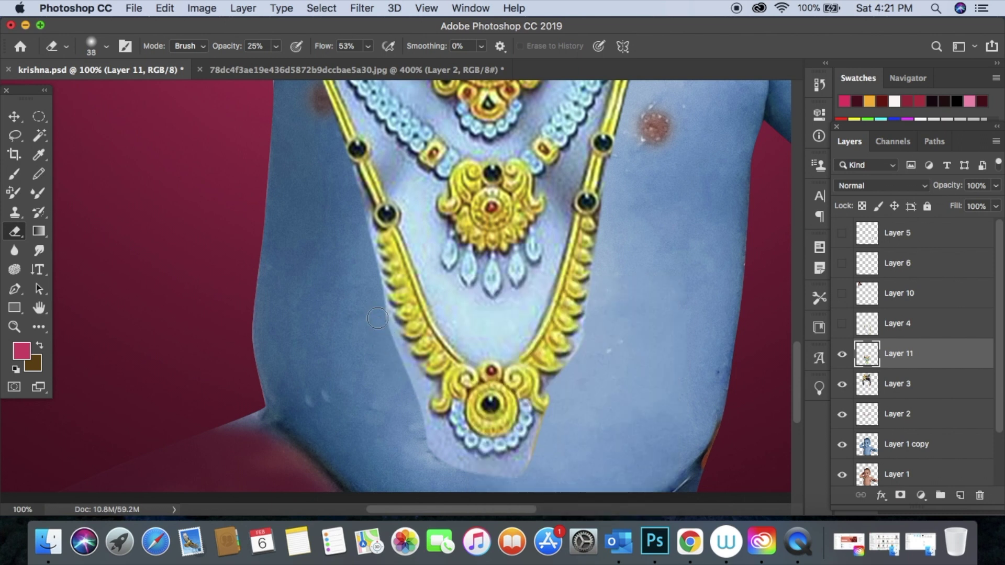
left_click(276, 47)
left_click_drag(290, 67, 403, 107)
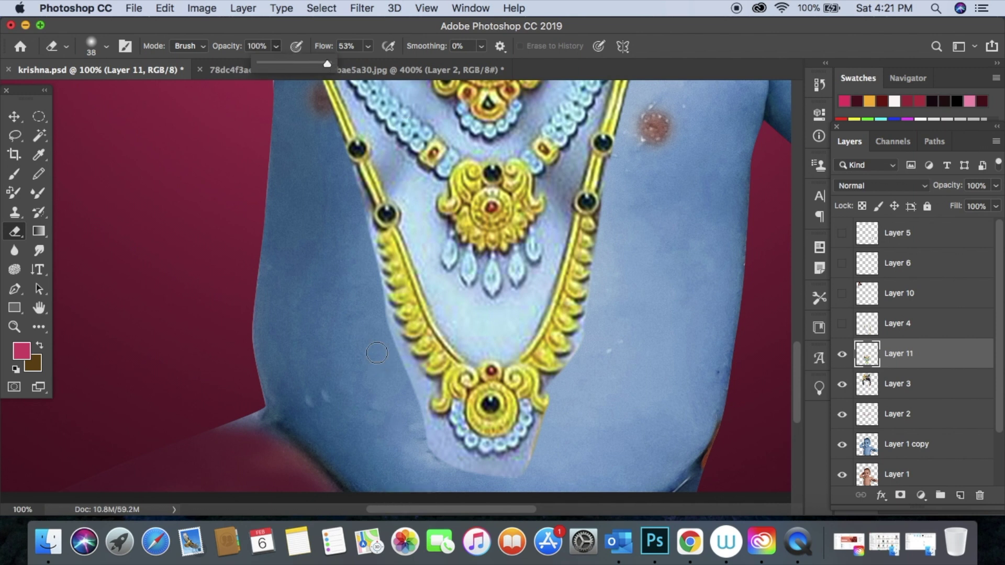
mouse_move(422, 429)
left_mouse_down()
mouse_move(450, 486)
mouse_move(456, 463)
mouse_move(444, 456)
mouse_move(492, 476)
left_mouse_up()
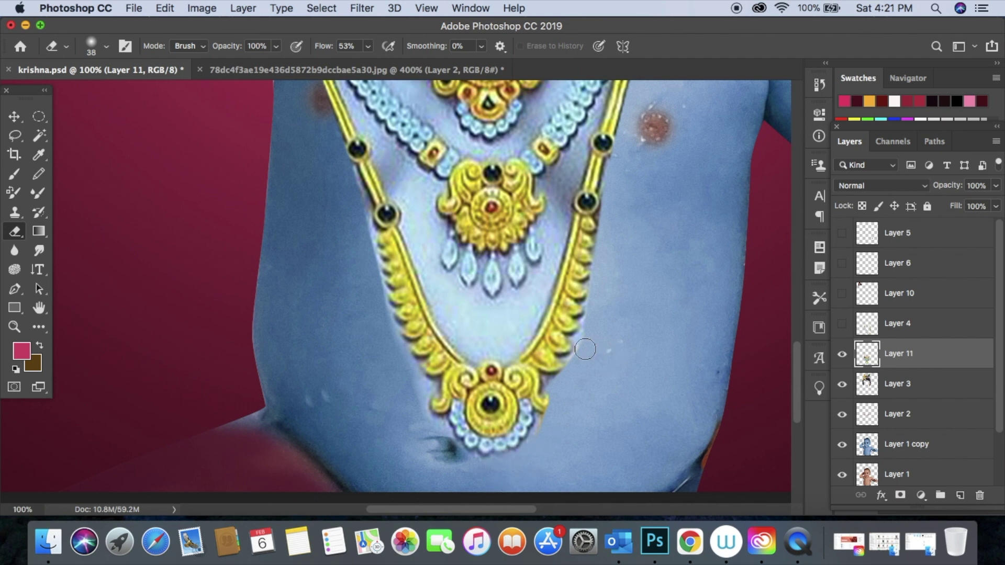
key("super+minus")
key("super+minus")
key("super+minus")
key("super+minus")
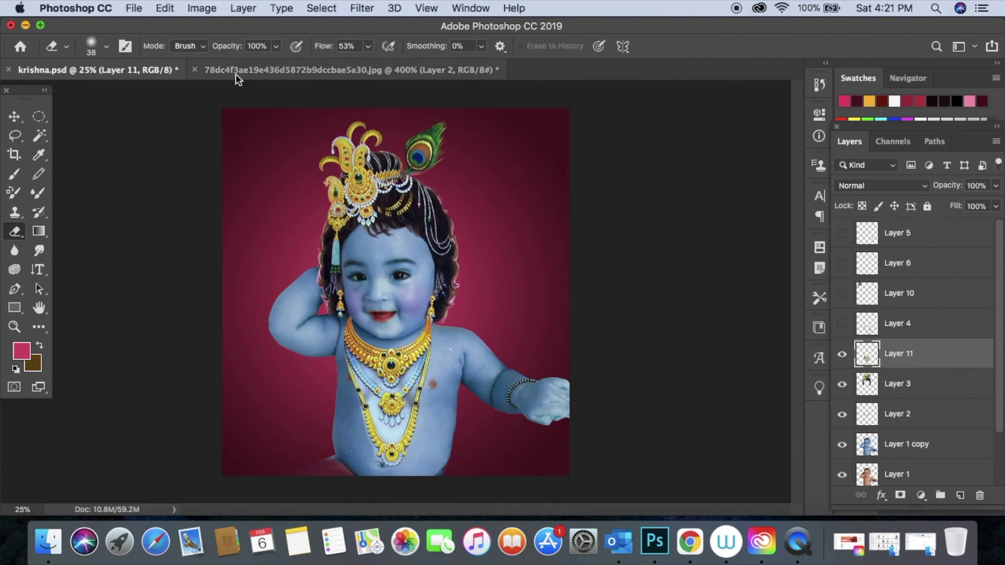
Step: Open the baroque pearl necklace PNG from the "current" folder in Photoshop
left_click(25, 24)
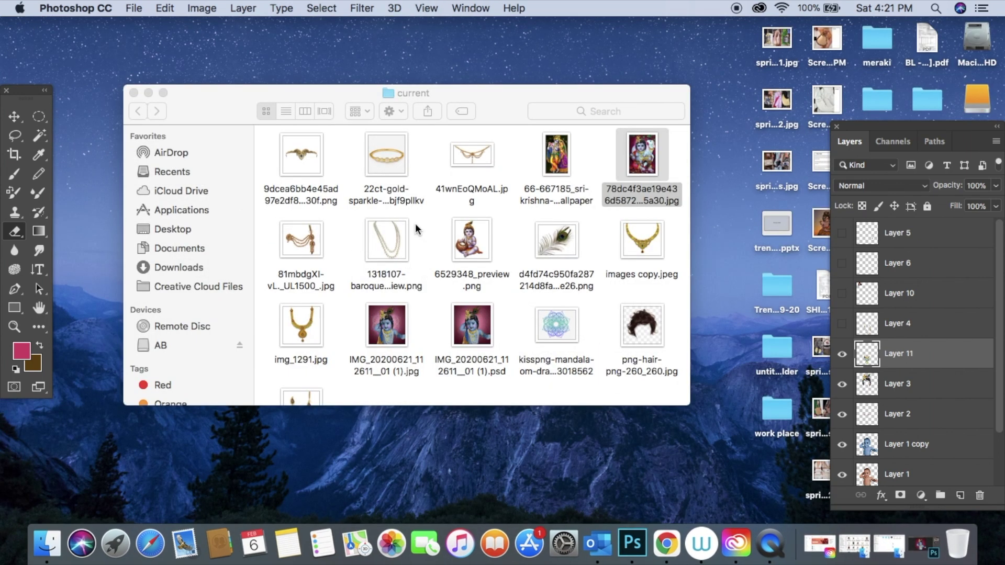
scroll(402, 237, "down", 1)
left_click(399, 237)
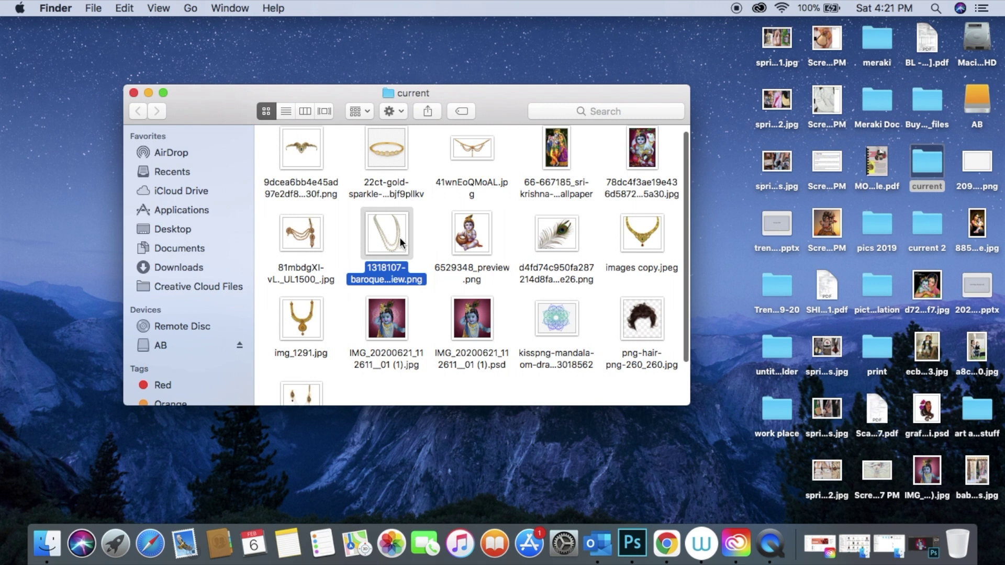
right_click(399, 237)
mouse_move(564, 250)
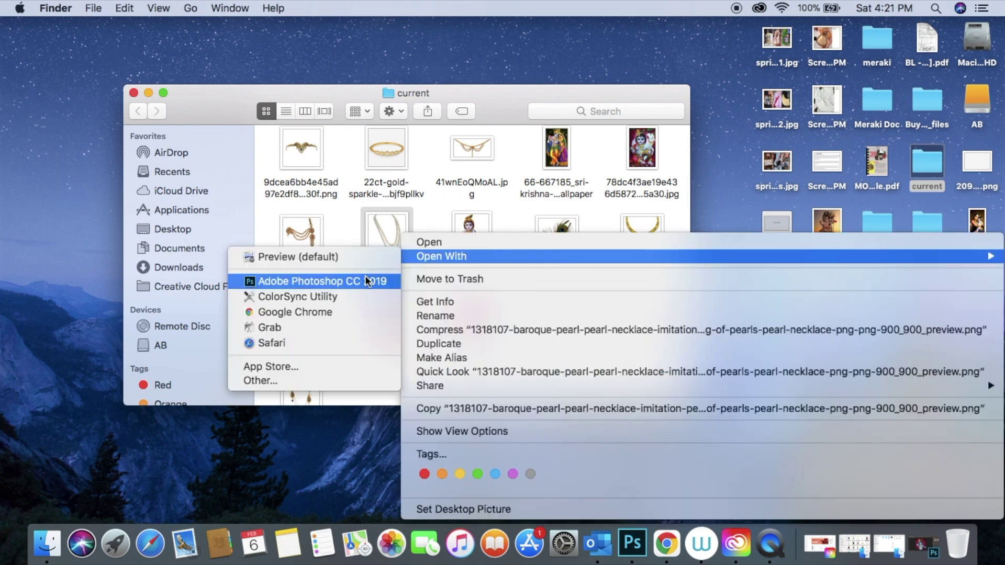
left_click(365, 276)
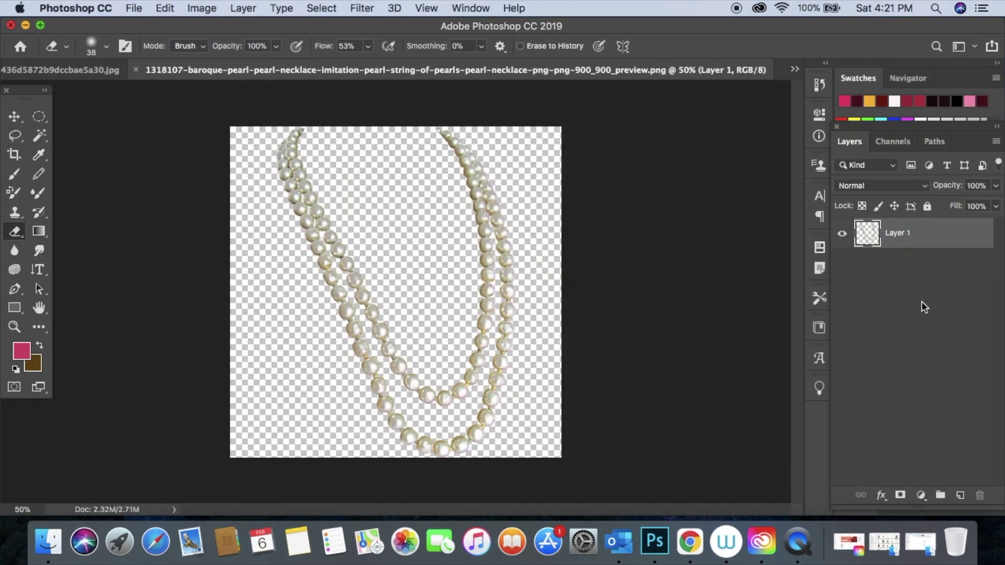
Step: Duplicate the pearl necklace layer into krishna.psd and close the pearl necklace file
right_click(910, 235)
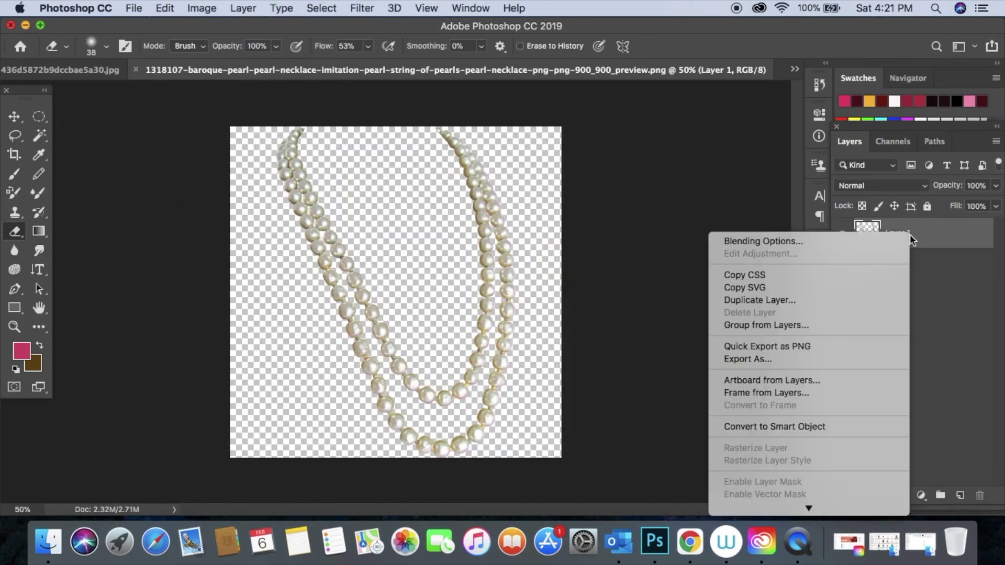
left_click(783, 300)
left_click(595, 251)
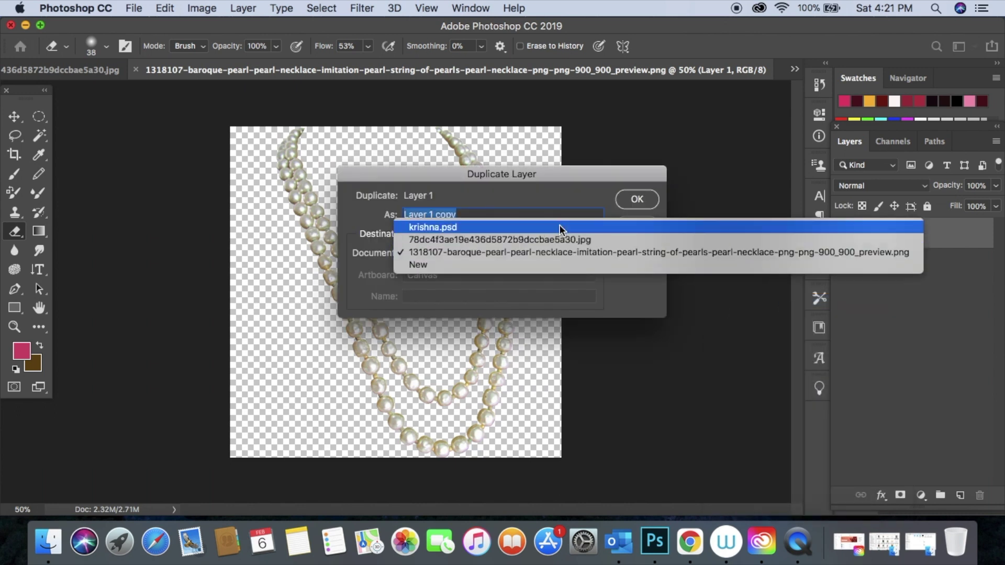
left_click(597, 234)
left_click(636, 198)
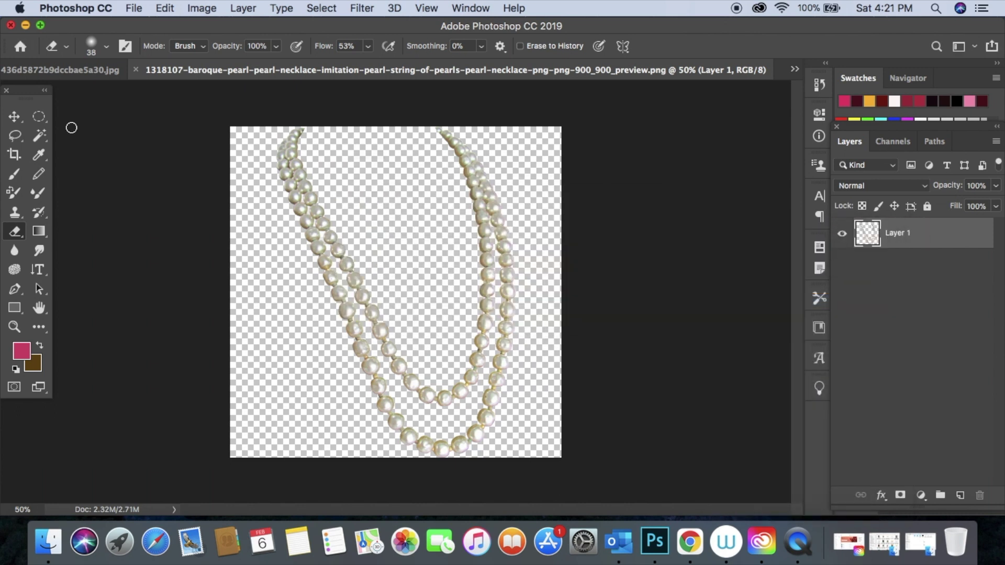
left_click(137, 69)
Step: Move the pearl necklace down over the baby's chest and start a free transform on it
key("v")
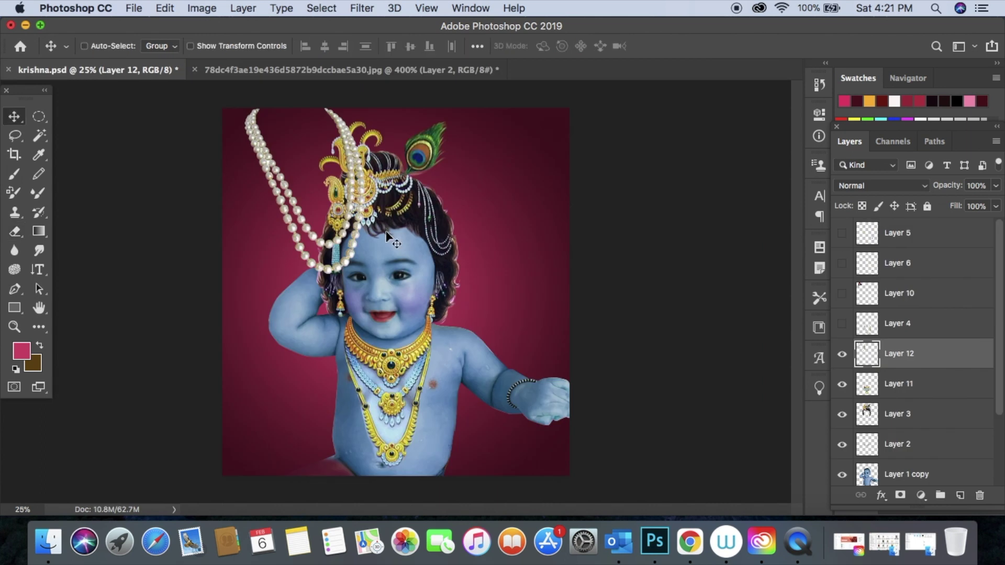
left_click_drag(351, 254, 438, 467)
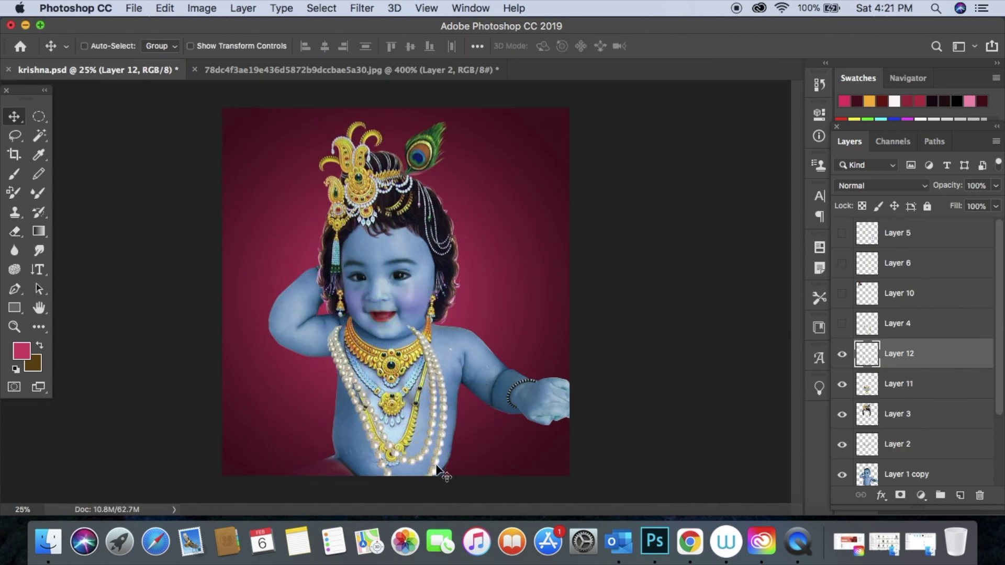
key("super+equal")
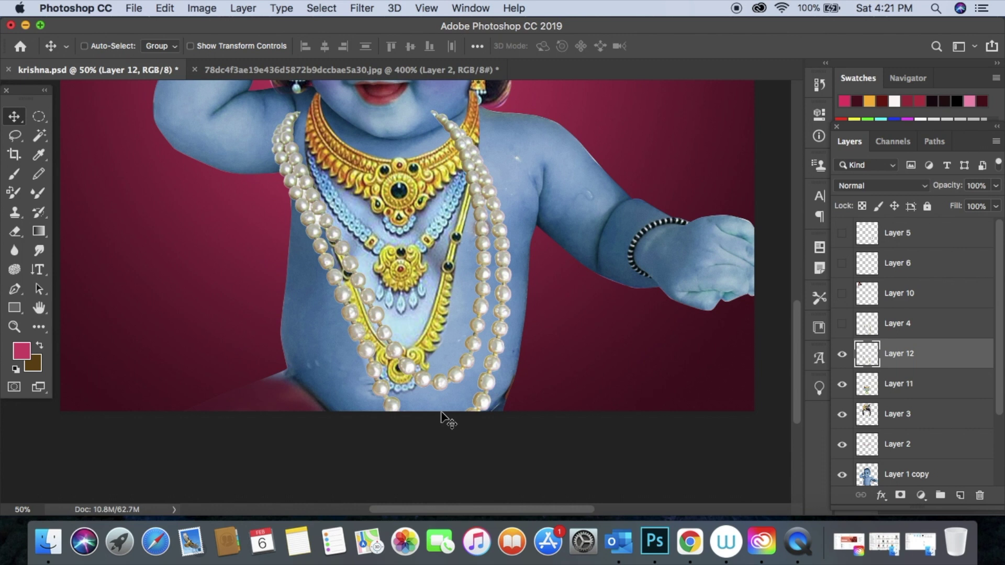
key("super+t")
Step: Try flipping the pearl necklace horizontally and undo the flip
right_click(467, 291)
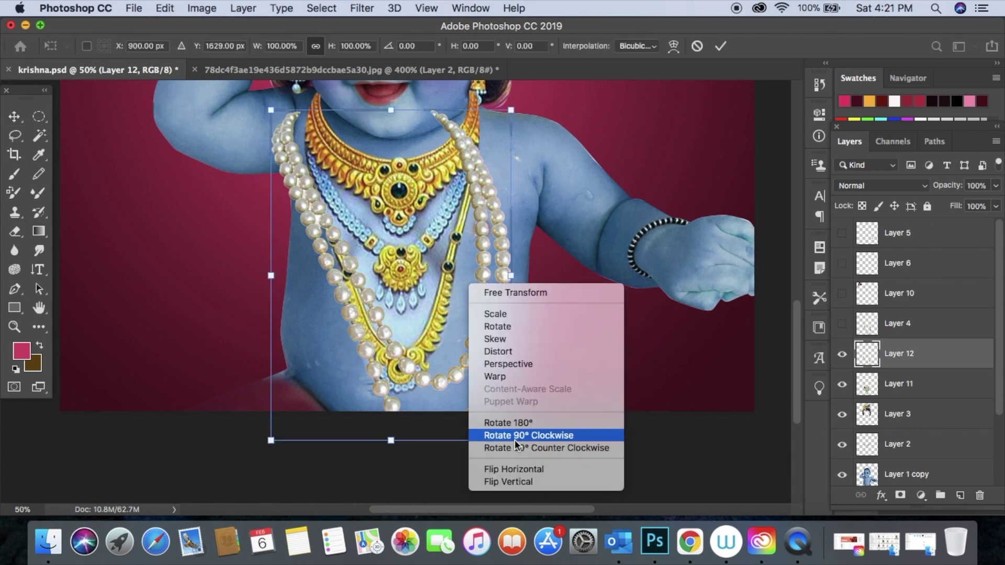
left_click(515, 468)
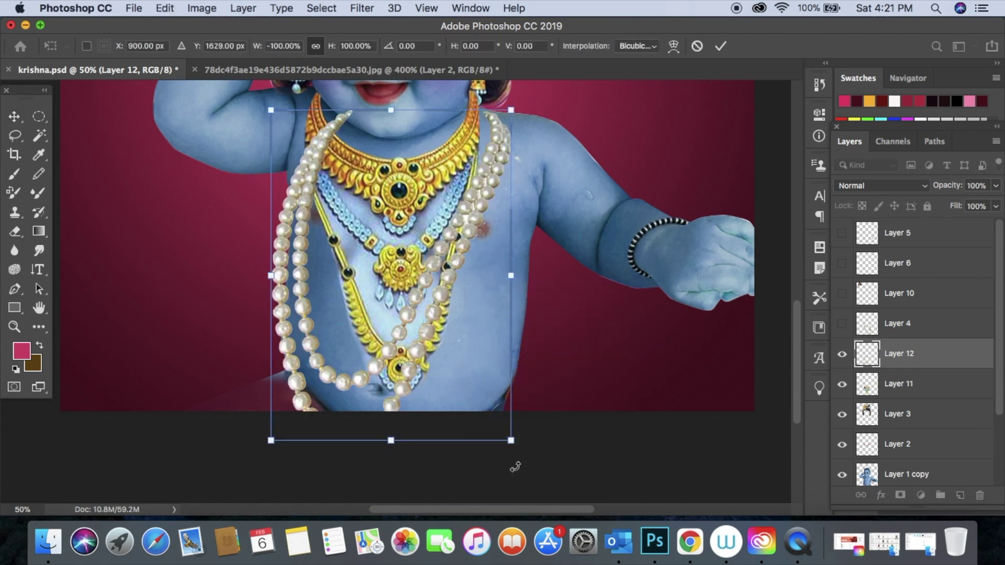
key("super+z")
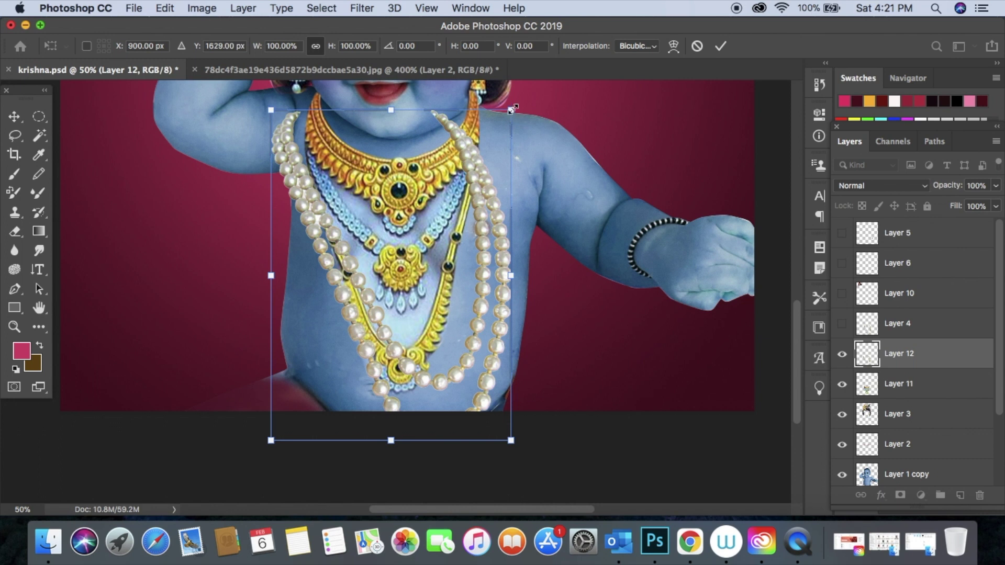
Step: Scale and reposition the pearl necklace so its two upper ends meet the baby's neck on both sides of the gold collar
left_click_drag(512, 108, 492, 135)
left_click_drag(380, 240, 404, 193)
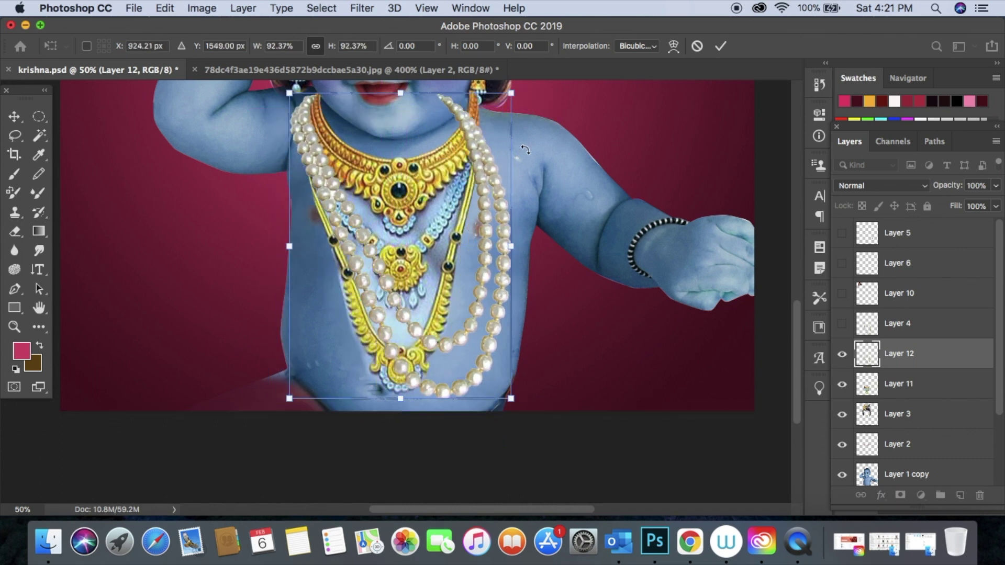
key("super+equal")
left_click_drag(477, 179, 488, 186)
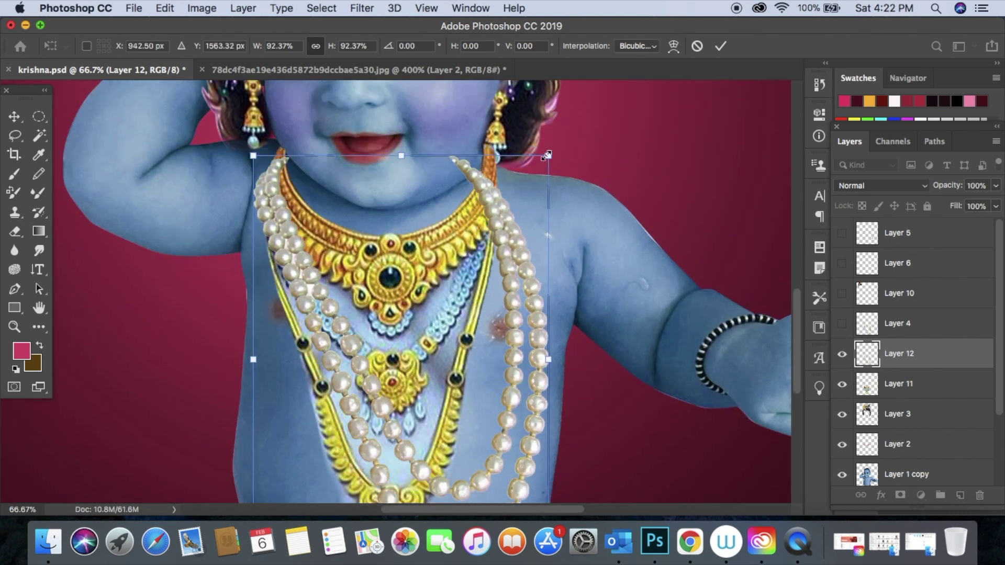
left_click_drag(549, 153, 555, 149)
left_click_drag(489, 192, 495, 197)
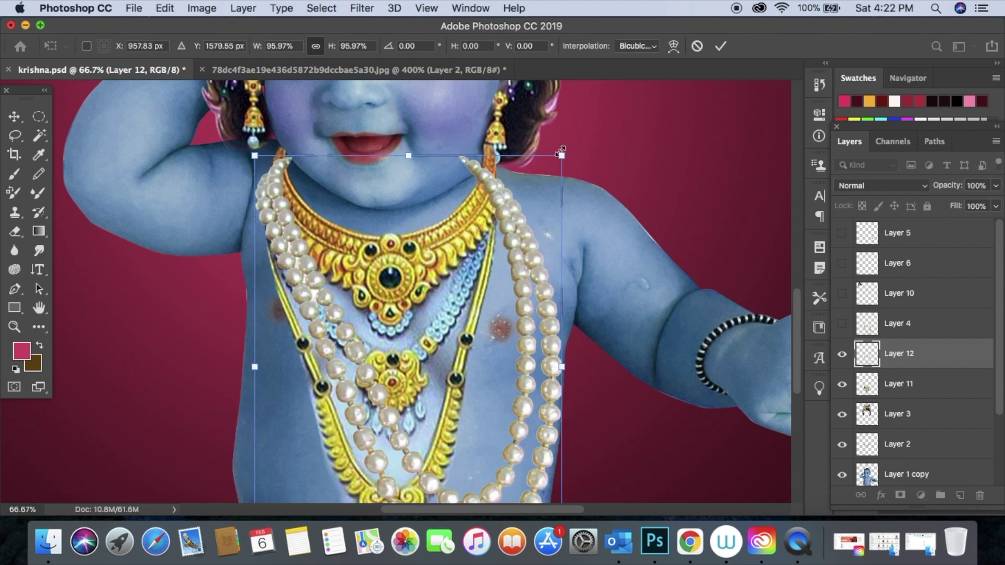
left_click_drag(564, 160, 577, 160)
key("Return")
Step: Erase the pearl strands' loose upper ends beside the face, and select Layer 11 and toggle its visibility off and on
key("e")
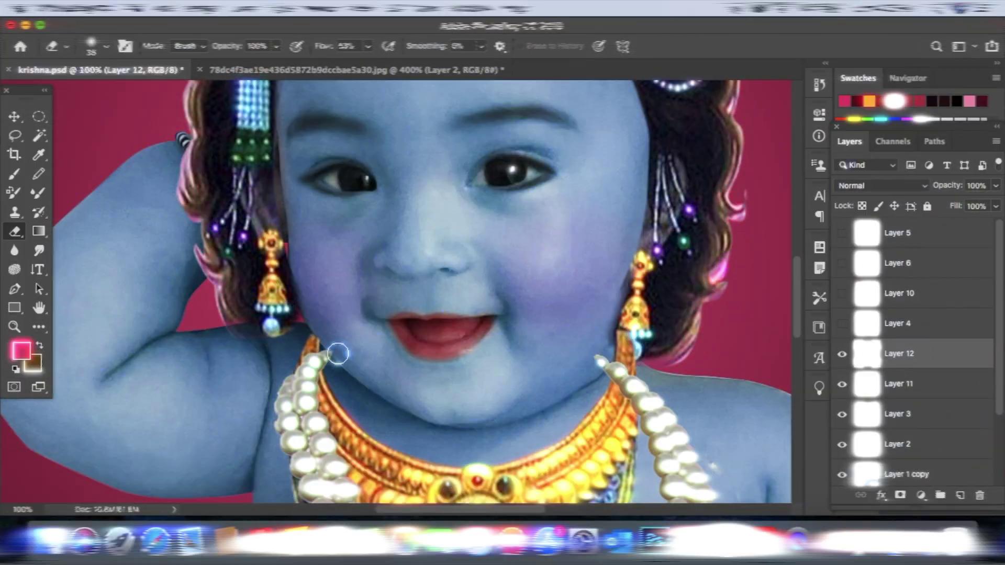
left_click_drag(603, 348, 582, 376)
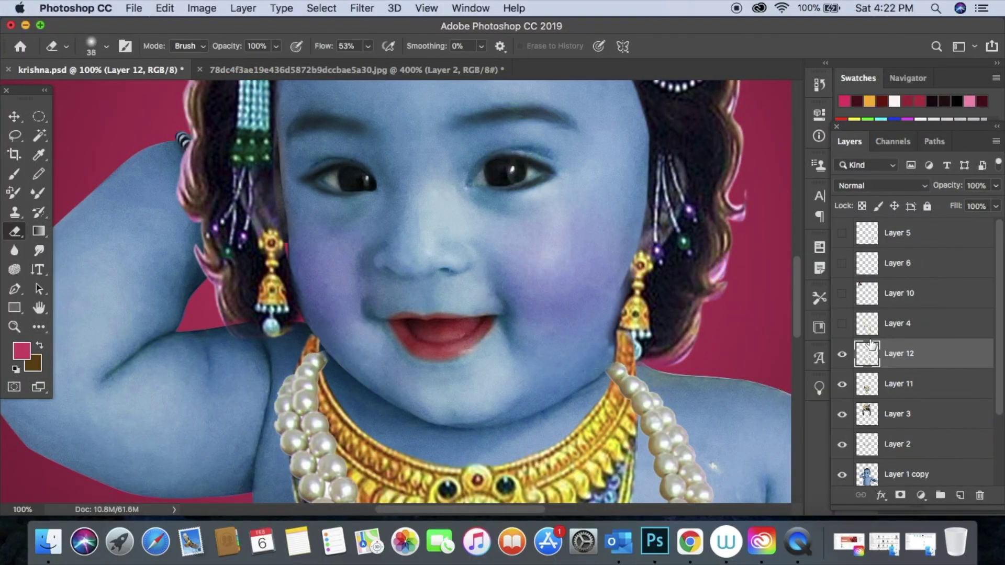
scroll(871, 345, "down", 1)
left_click(895, 358)
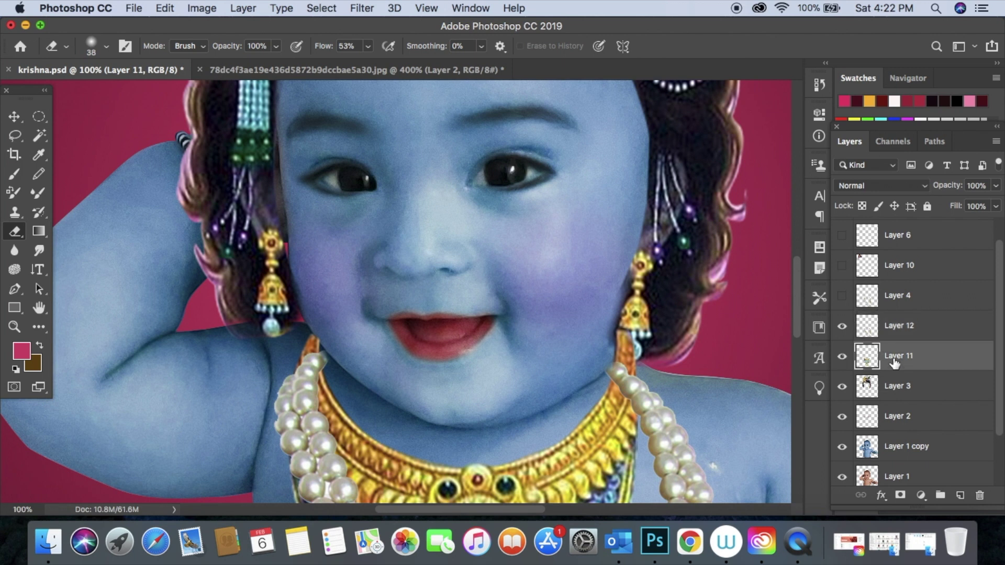
left_click(841, 356)
left_click(842, 357)
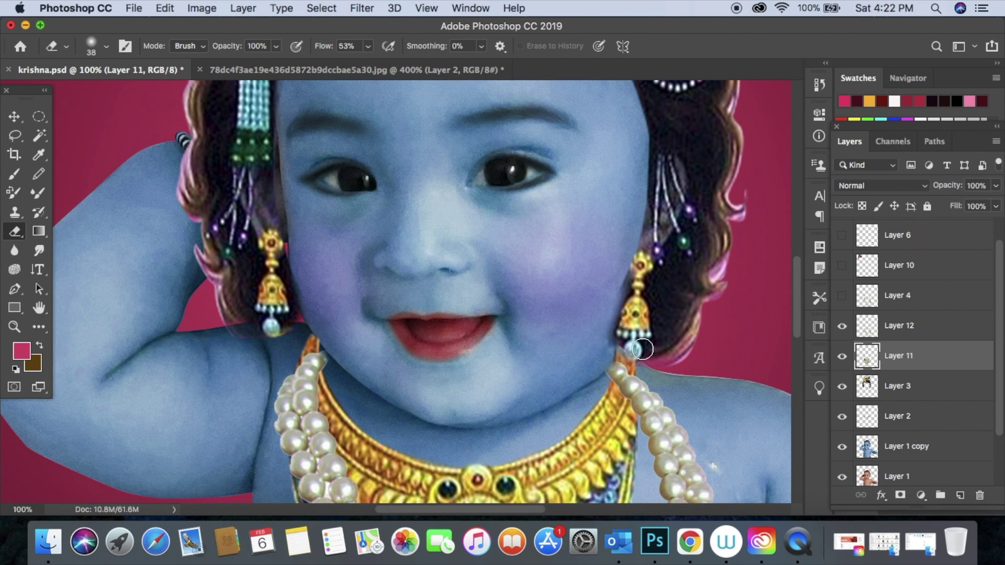
key("super+minus")
key("super+minus")
key("super+minus")
key("super+minus")
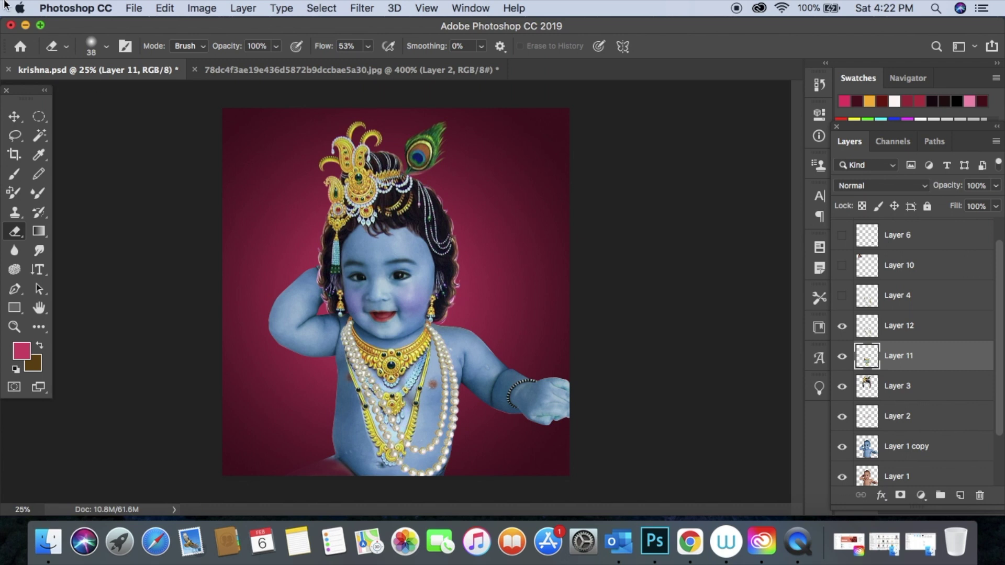
Step: Open the gold tiara image 9dcea6bb4e45ad97e2df8c8bac7d930f.png from the "current" folder in Photoshop
left_click(24, 28)
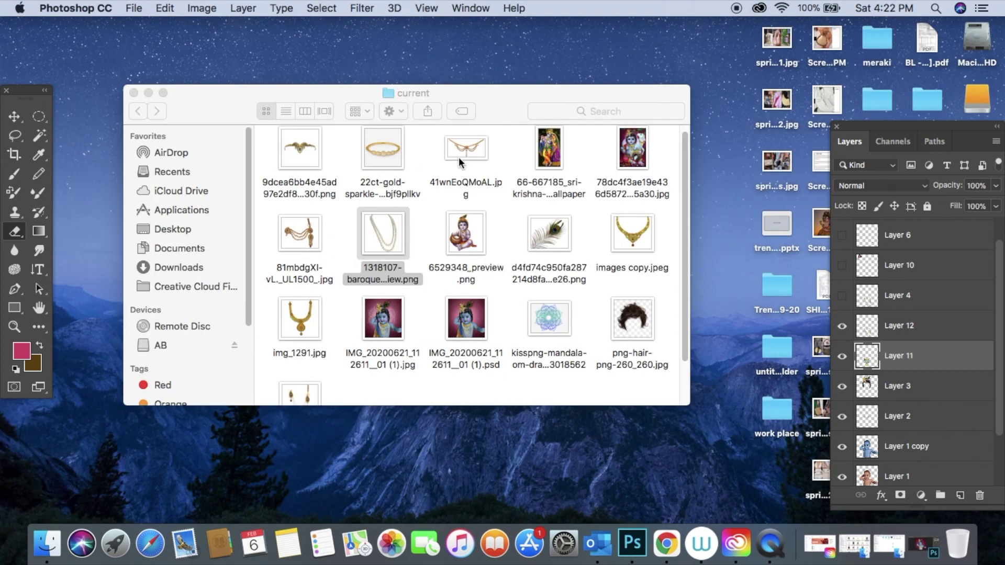
left_click(294, 156)
right_click(294, 156)
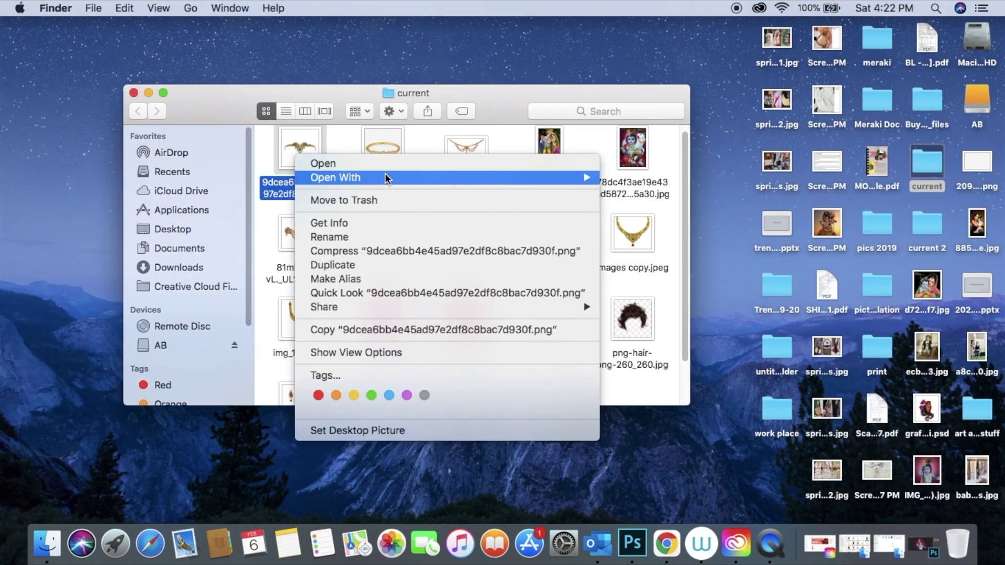
mouse_move(390, 178)
left_click(635, 198)
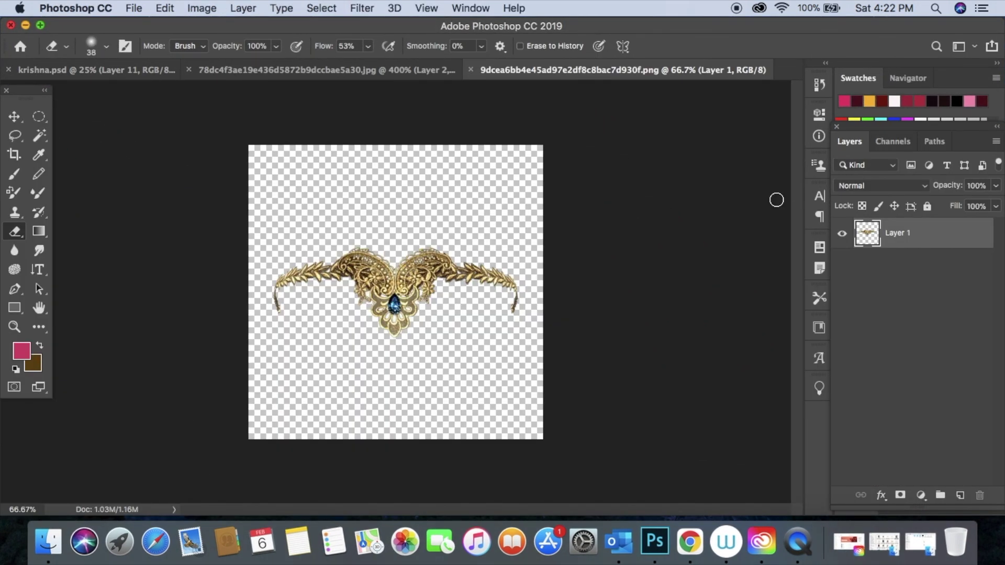
Step: Duplicate the gold tiara layer into krishna.psd and close the tiara file
right_click(919, 231)
left_click(805, 295)
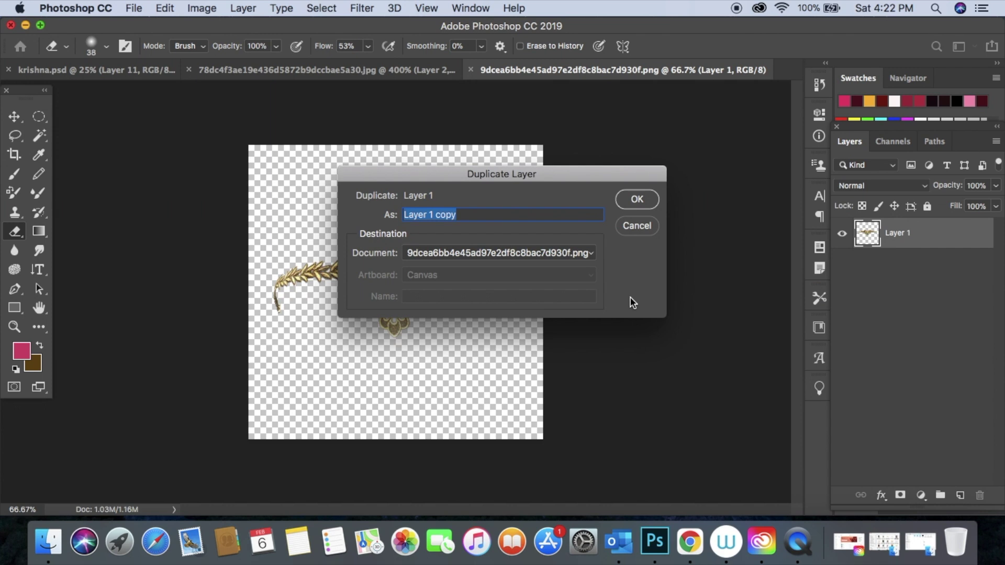
left_click(591, 257)
left_click(564, 228)
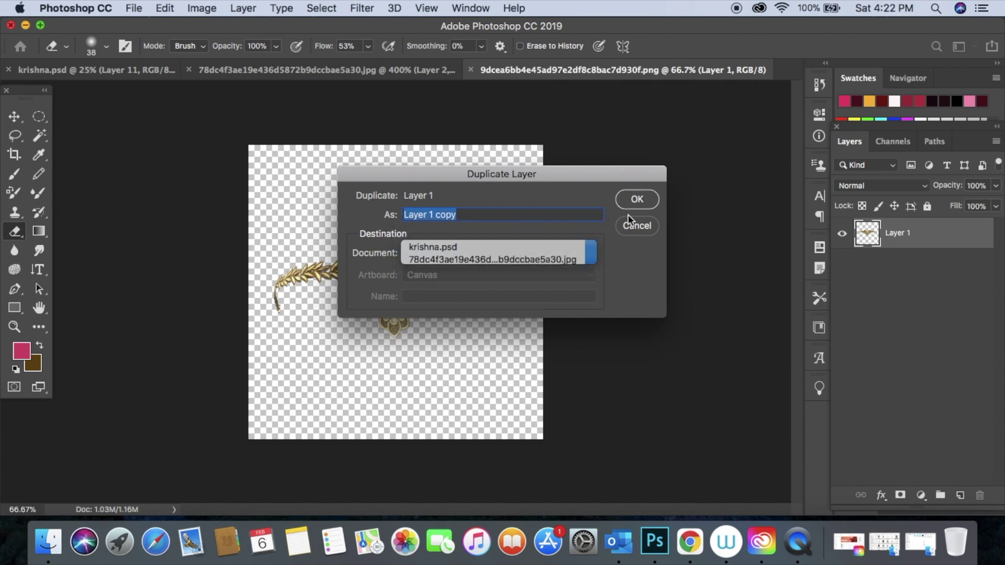
left_click(654, 199)
left_click(470, 69)
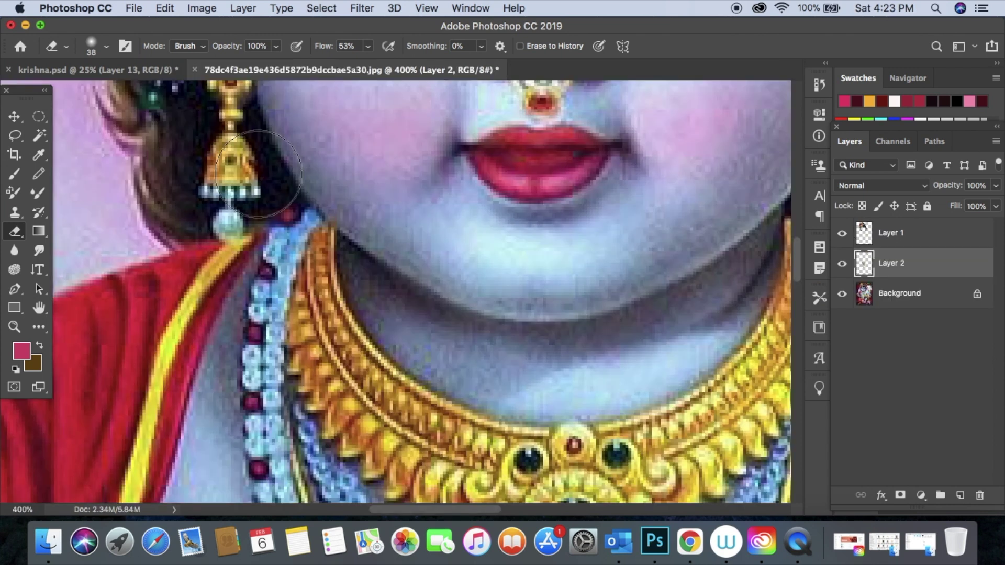
Step: Return to krishna.psd and move the gold tiara ornament onto the baby's outstretched upper arm
left_click(124, 76)
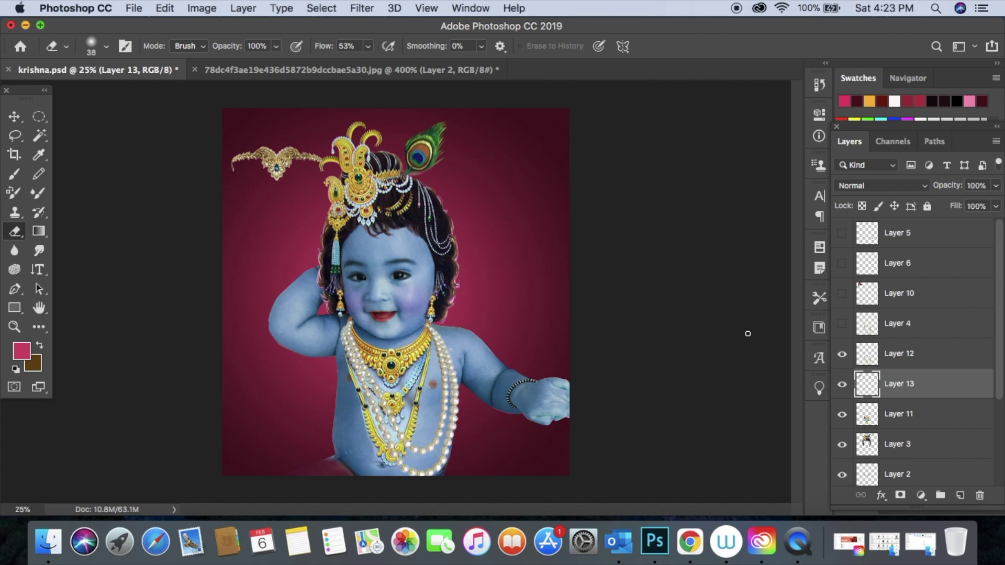
key("v")
mouse_move(320, 161)
left_mouse_down()
mouse_move(563, 351)
mouse_move(528, 348)
left_mouse_up()
key("super+equal")
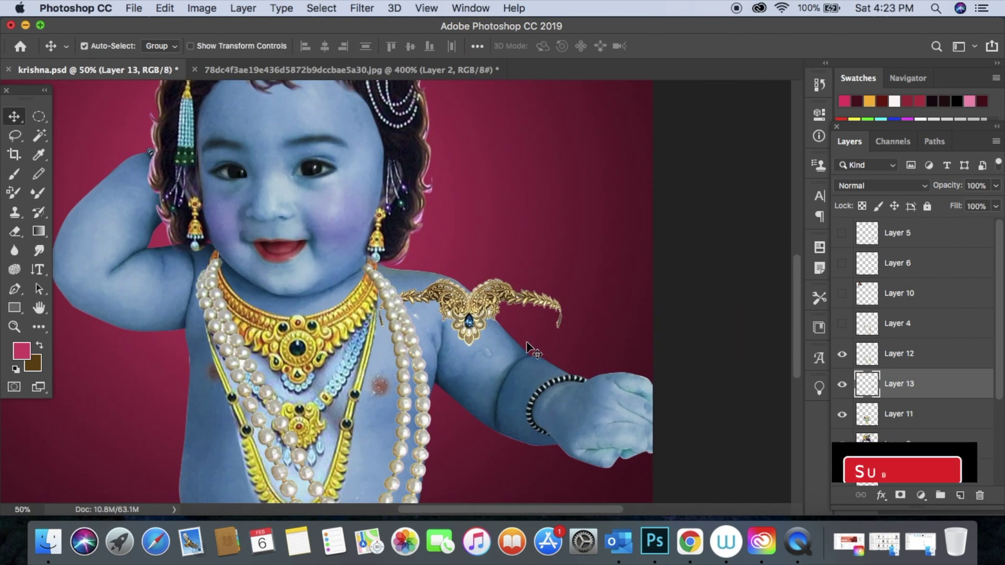
Step: Flip the gold tiara ornament on the upper arm vertically and rotate it to run across the arm
key("super+t")
right_click(525, 332)
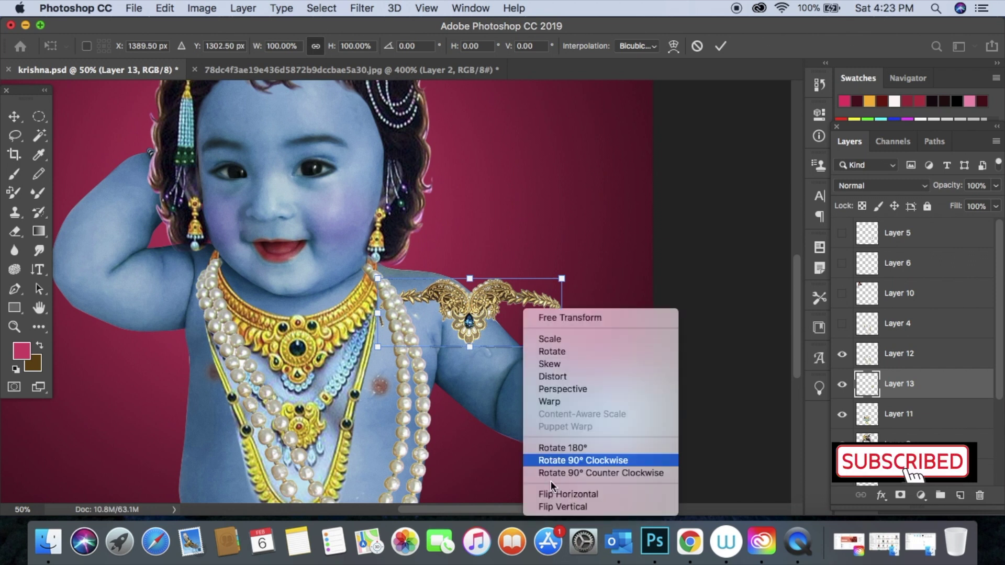
left_click(559, 507)
left_click_drag(562, 278, 609, 373)
key("super+equal")
key("super+equal")
Step: Scale the gold ornament down to about 55%, fine-tune its rotation and fit it across the upper arm as an armlet
left_click_drag(642, 316, 557, 253)
left_click_drag(585, 428, 564, 407)
left_click_drag(616, 298, 556, 295)
left_click_drag(522, 385, 506, 376)
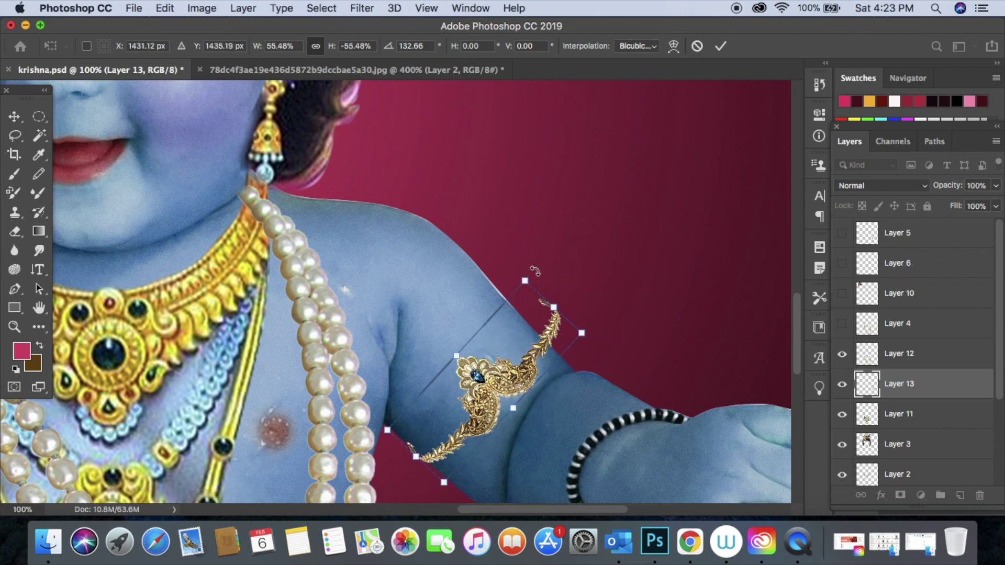
left_click_drag(528, 275, 514, 306)
left_click_drag(492, 416, 479, 402)
left_click_drag(620, 335, 597, 325)
key("Return")
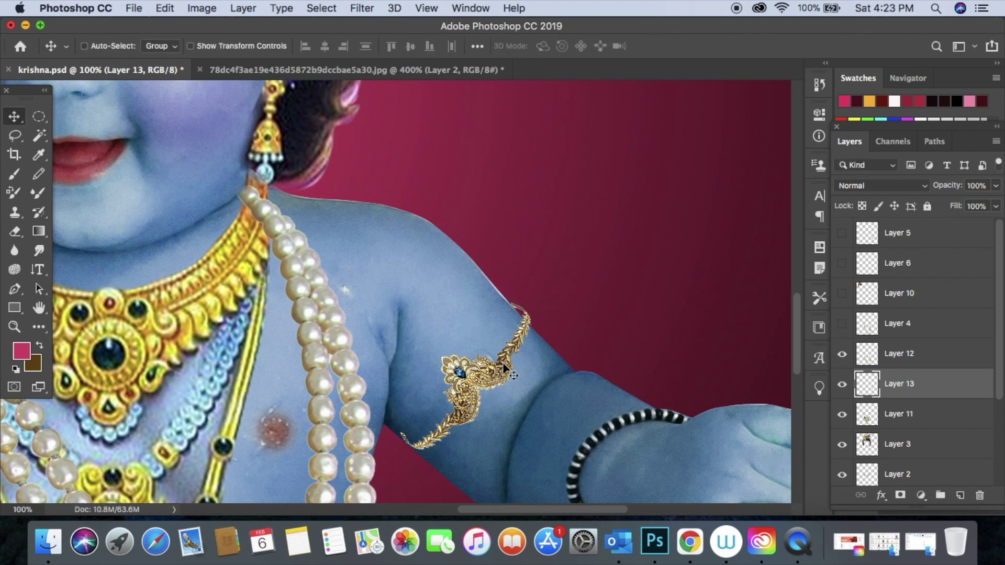
Step: Open the jewellery image Screen Shot 2021-02-04 at 4.23.34 PM.png from the "current" folder in Photoshop
left_click(25, 24)
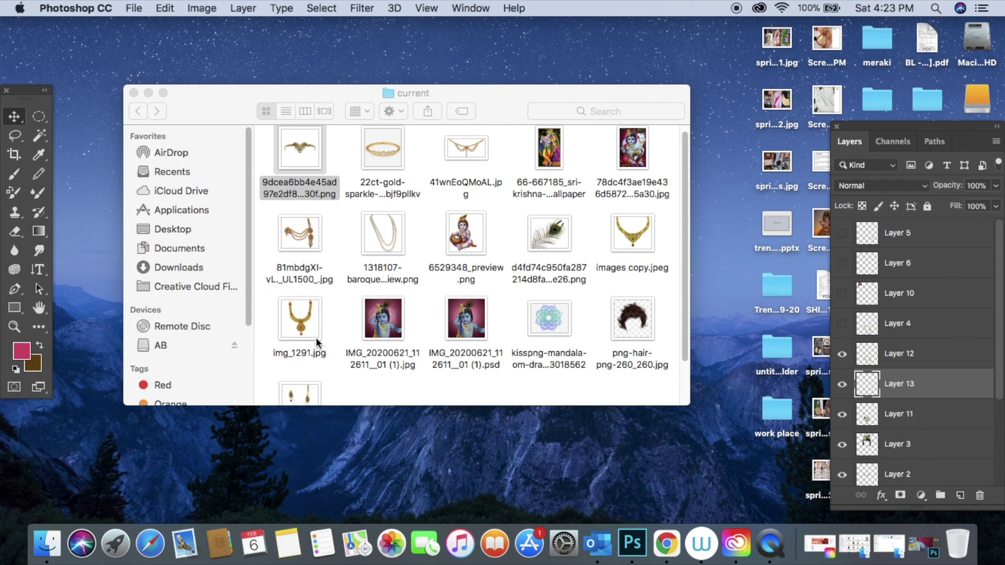
scroll(315, 337, "down", 2)
left_click(312, 333)
right_click(312, 332)
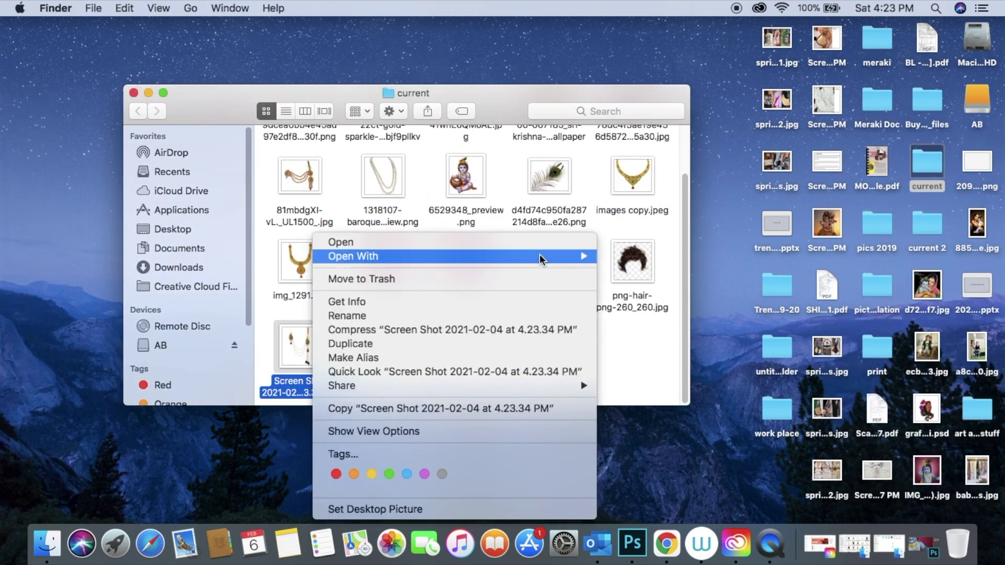
mouse_move(539, 256)
left_click(661, 287)
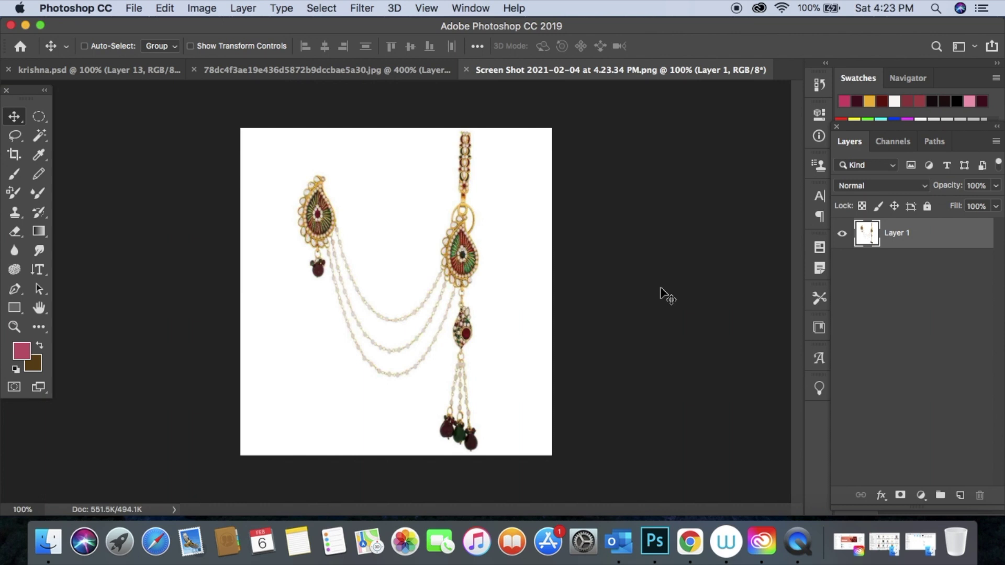
Step: Remove the white background around the jewellery with the Magic Wand and clear the selection
key("w")
left_click(488, 281)
key("Delete")
key("super+equal")
key("super+equal")
key("super+d")
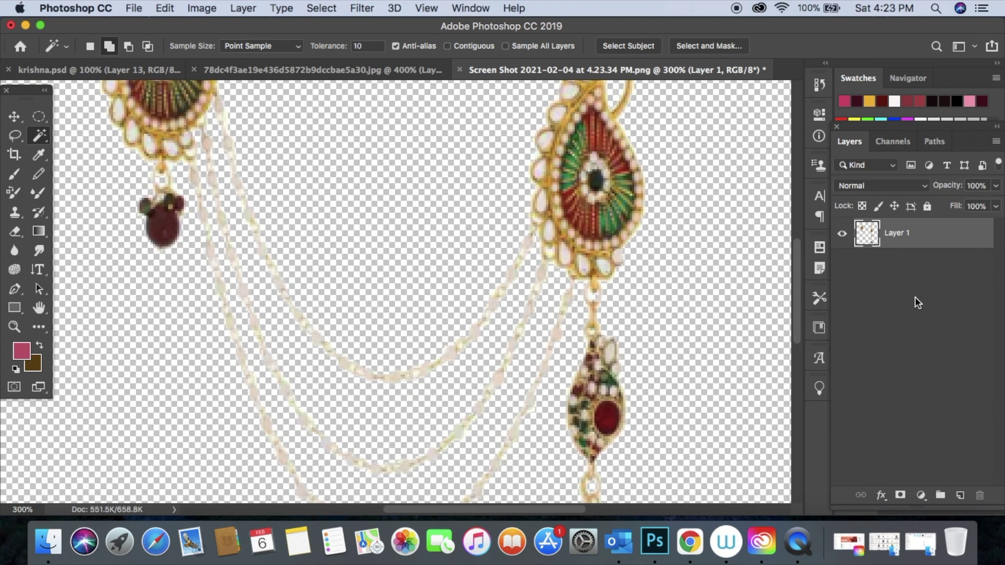
Step: Draw a closed Pen path around the hanging tassel pendant, from its three dark drops up to just below the large teardrop stud
scroll(705, 322, "down", 10)
scroll(705, 322, "right", 3)
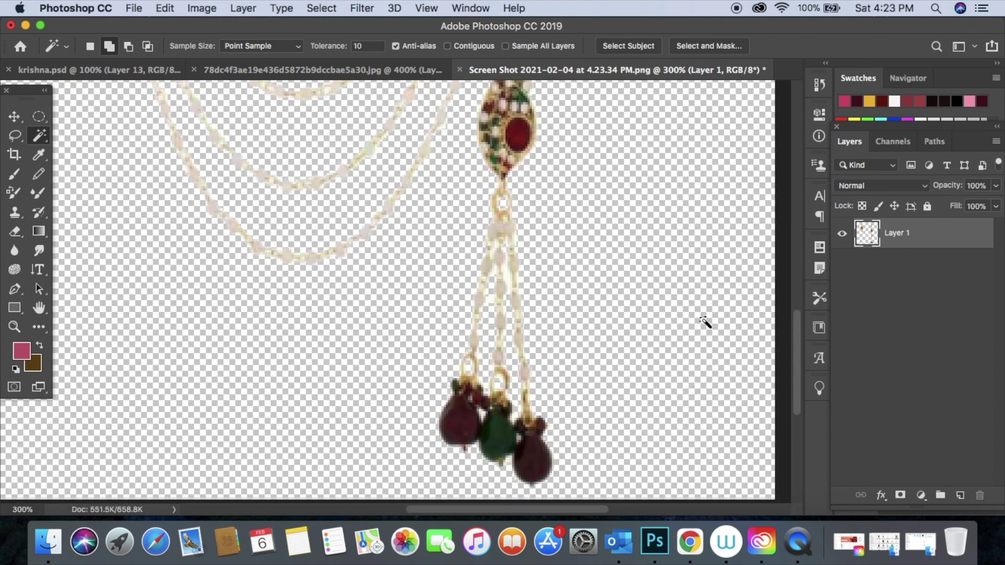
key("p")
left_click(595, 484)
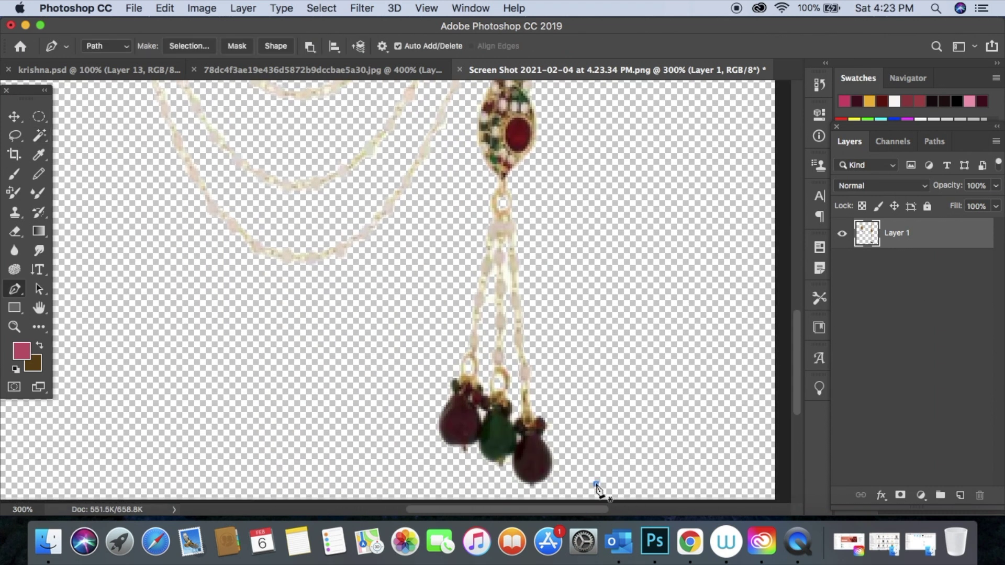
left_click(452, 498)
left_click(392, 434)
left_click(445, 298)
scroll(445, 298, "up", 5)
left_click(444, 259)
left_click(470, 178)
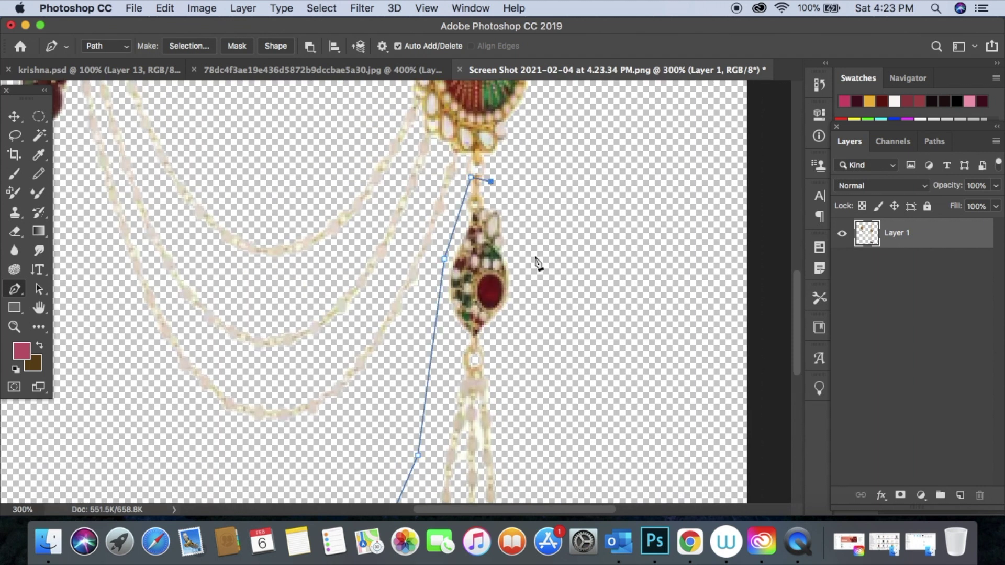
scroll(582, 343, "down", 5)
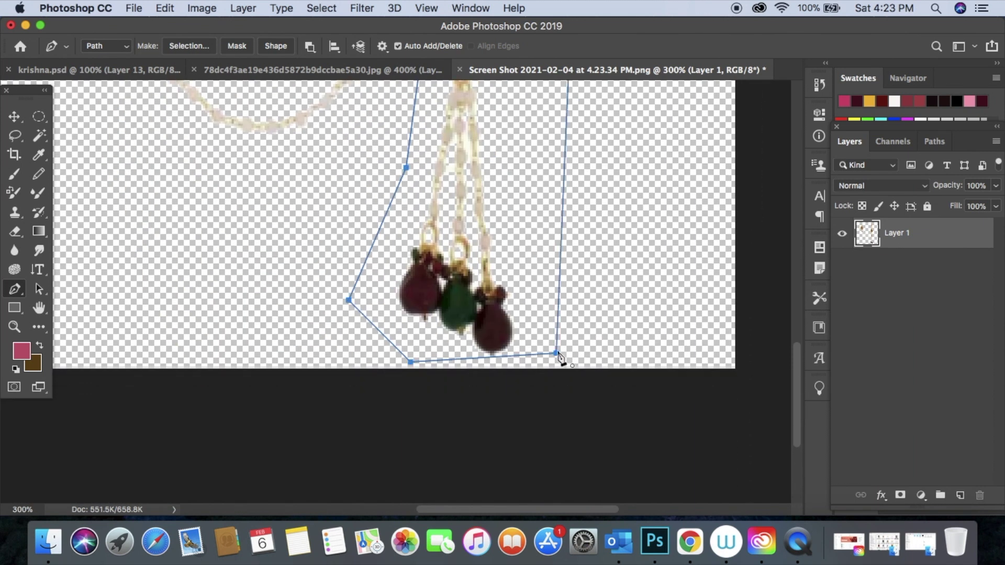
Step: Turn the path around the tassel into a selection and copy the tassel to a new layer
right_click(545, 245)
left_click(583, 309)
key("Return")
key("m")
right_click(461, 198)
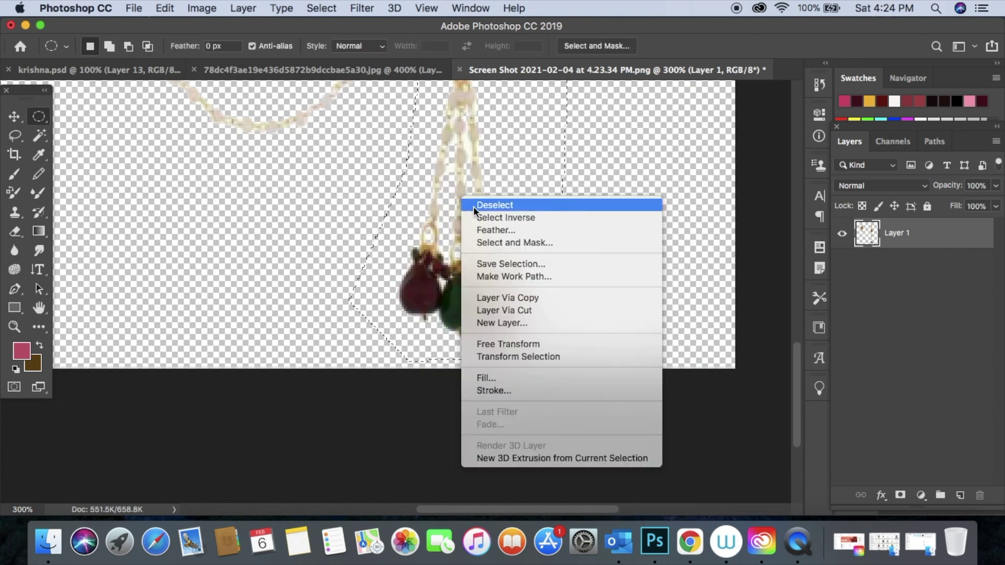
left_click(490, 298)
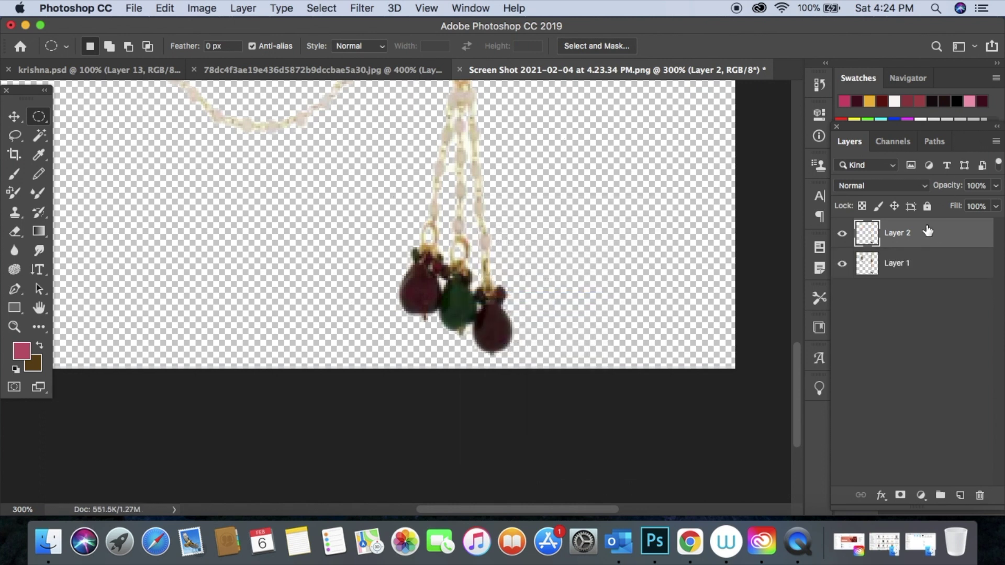
Step: Duplicate the tassel layer into krishna.psd and return to that document
right_click(928, 231)
left_click(777, 291)
left_click(592, 253)
left_click(538, 228)
left_click(636, 203)
left_click(149, 77)
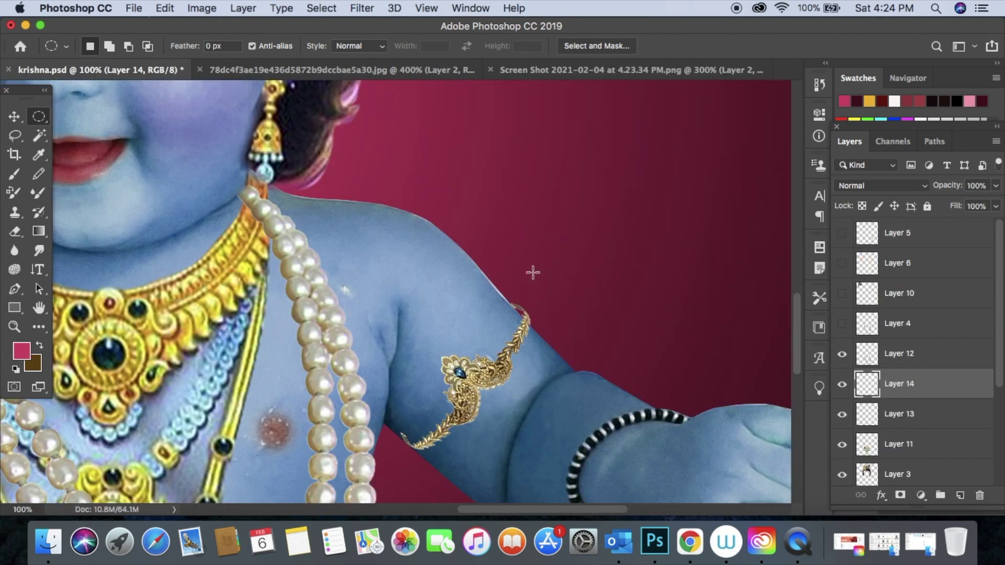
Step: Move the tassel from beside the crown down to the armlet on the baby's outstretched arm
scroll(626, 320, "down", 2)
key("v")
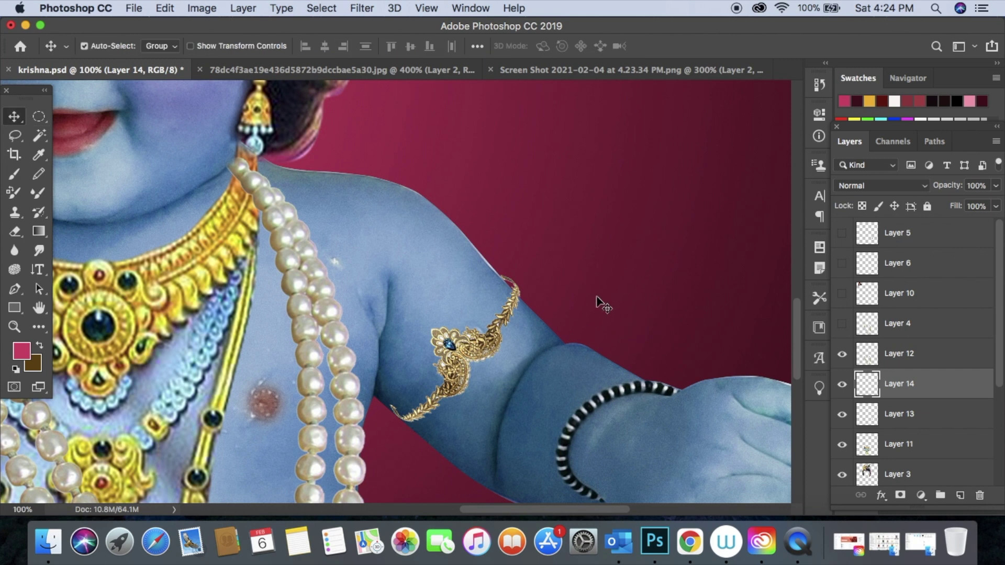
key("super+minus")
key("super+minus")
key("super+minus")
scroll(199, 178, "up", 3)
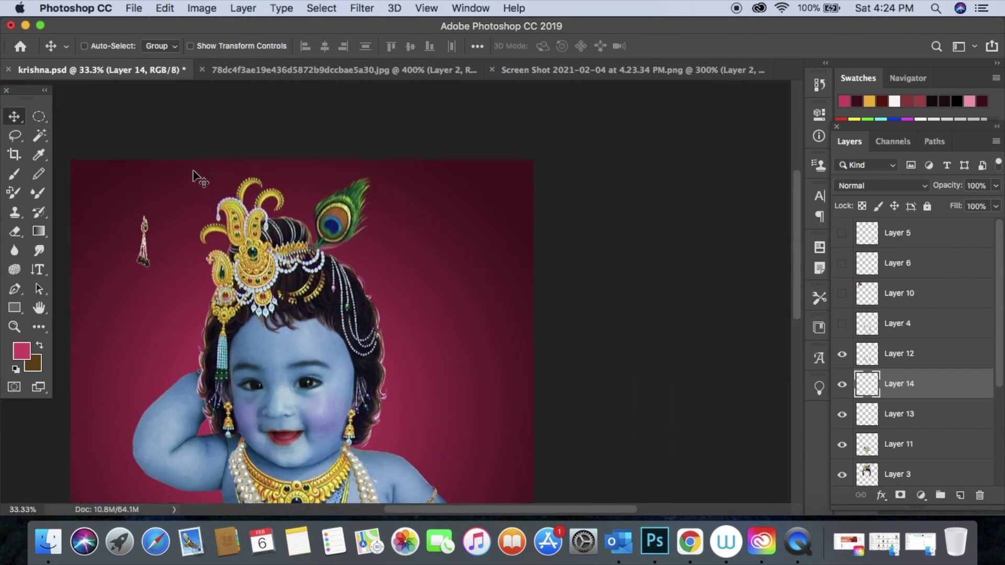
left_click_drag(146, 257, 322, 418)
scroll(322, 366, "down", 5)
left_click_drag(322, 248, 419, 366)
Step: Align the tassel so it hangs from the armlet's centre, and place its layer beneath the armlet's Layer 13
key("super+plus")
key("super+plus")
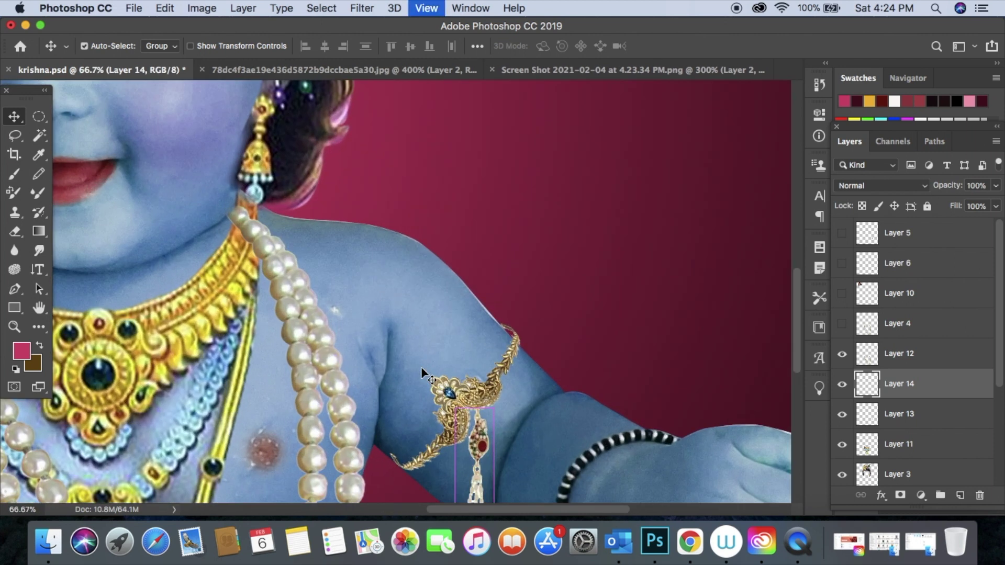
key("super+plus")
key("super+plus")
mouse_move(413, 264)
left_mouse_down()
mouse_move(421, 273)
mouse_move(421, 262)
left_mouse_up()
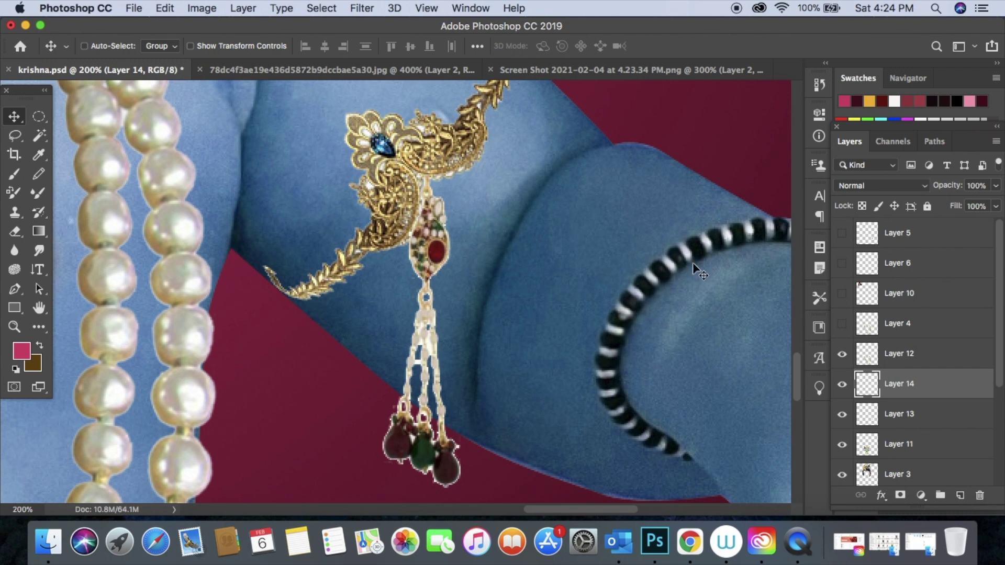
left_click_drag(897, 392, 900, 443)
left_click_drag(428, 239, 428, 238)
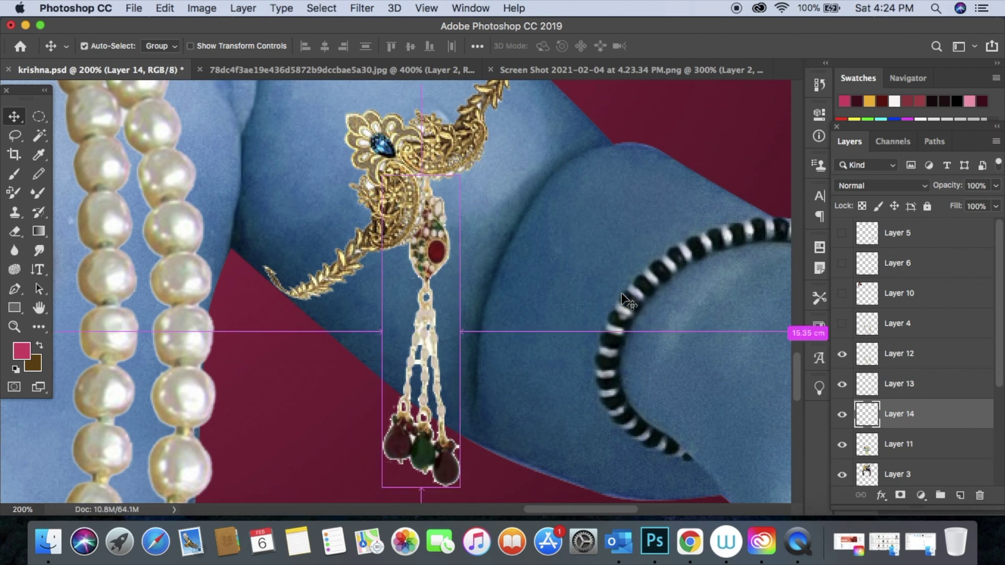
Step: Add a new layer directly above the tassel's Layer 14 and set the foreground colour to off-white f9f7f8
key("super+minus")
key("super+minus")
key("super+minus")
key("super+minus")
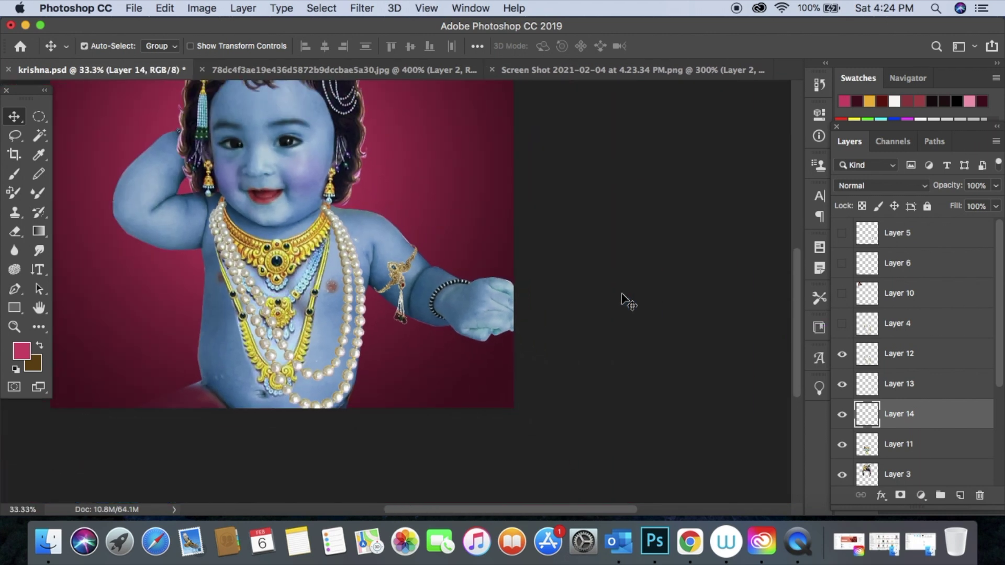
key("super+minus")
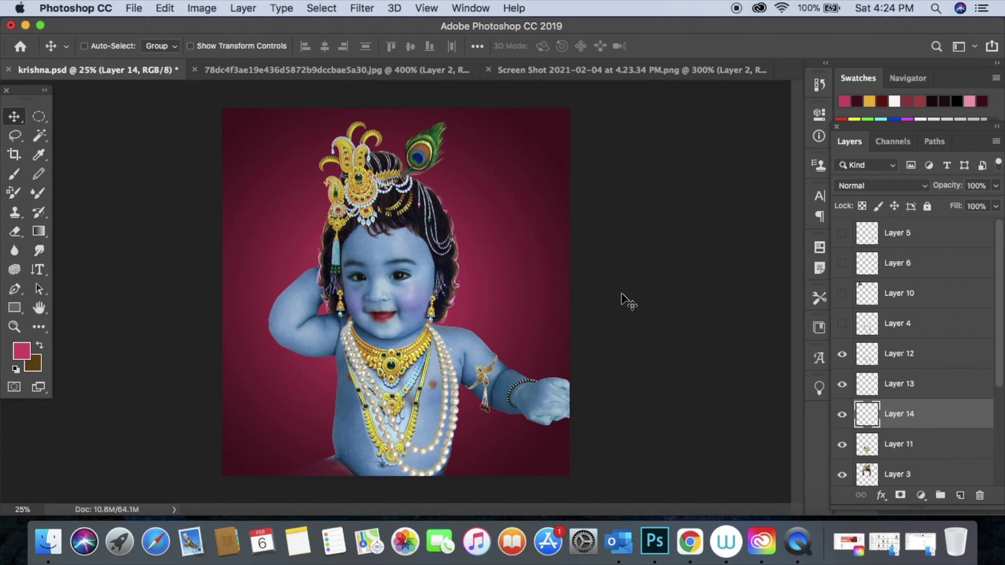
key("super+equal")
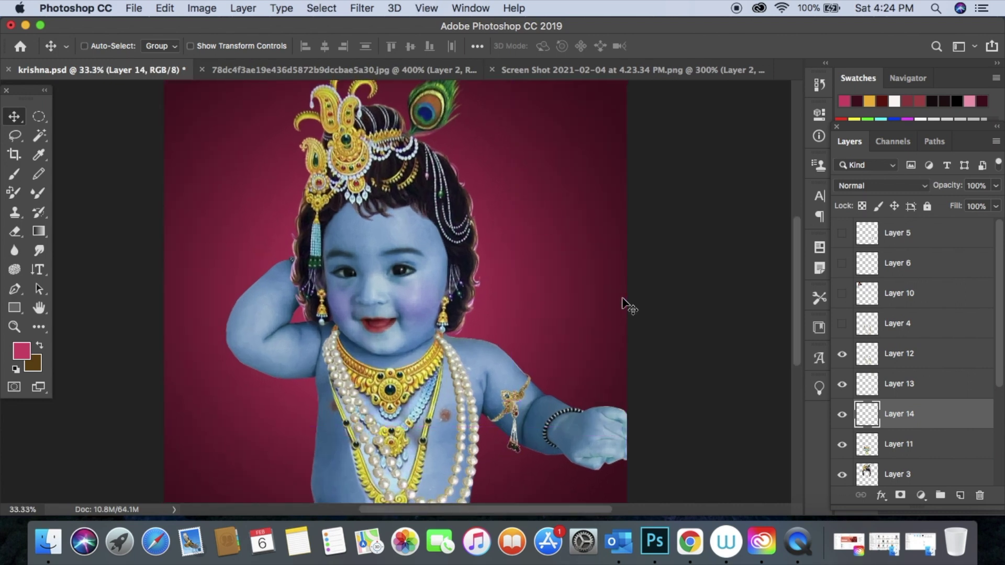
key("super+shift+alt+n")
key("super+equal")
key("super+equal")
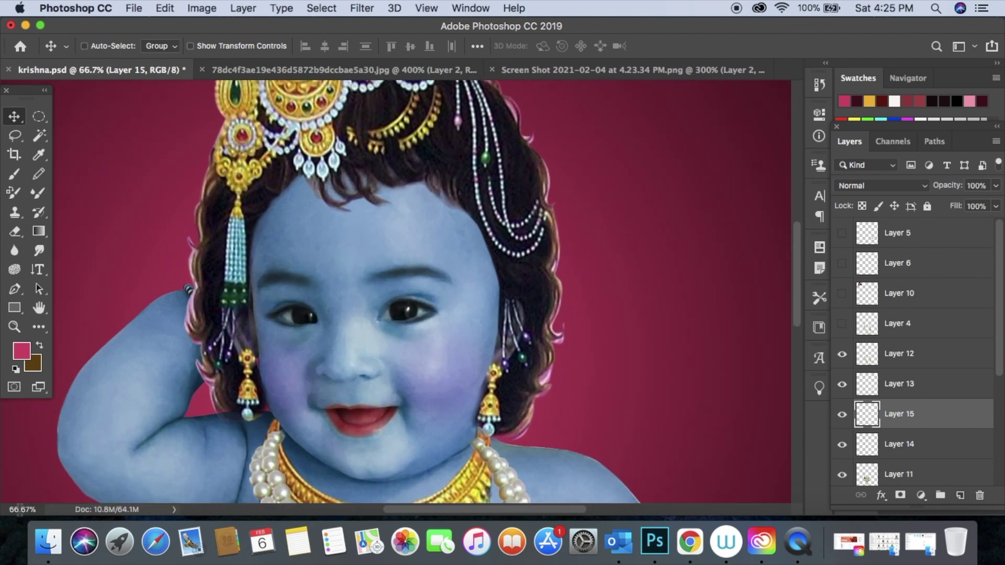
left_click(24, 351)
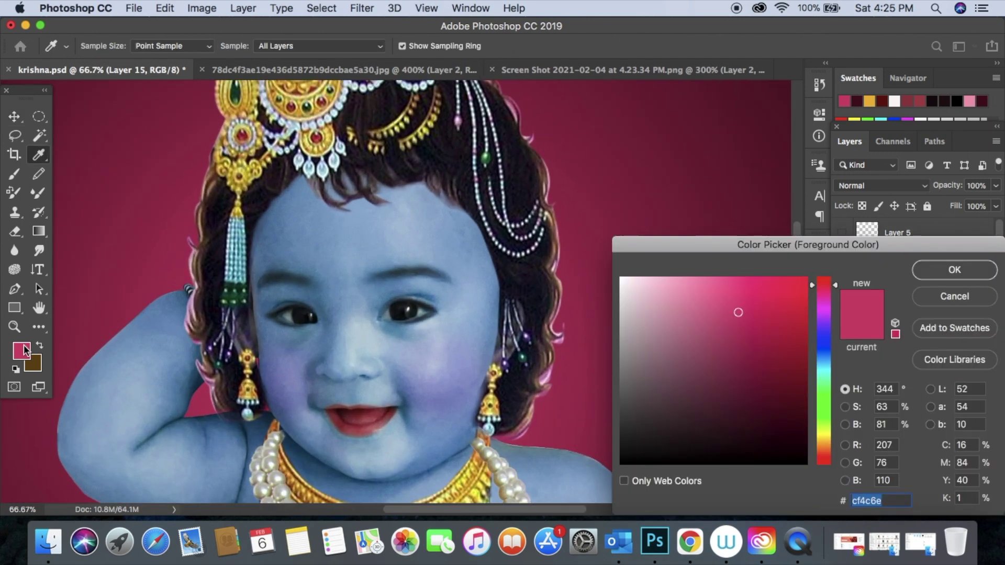
left_click(622, 282)
left_click(960, 271)
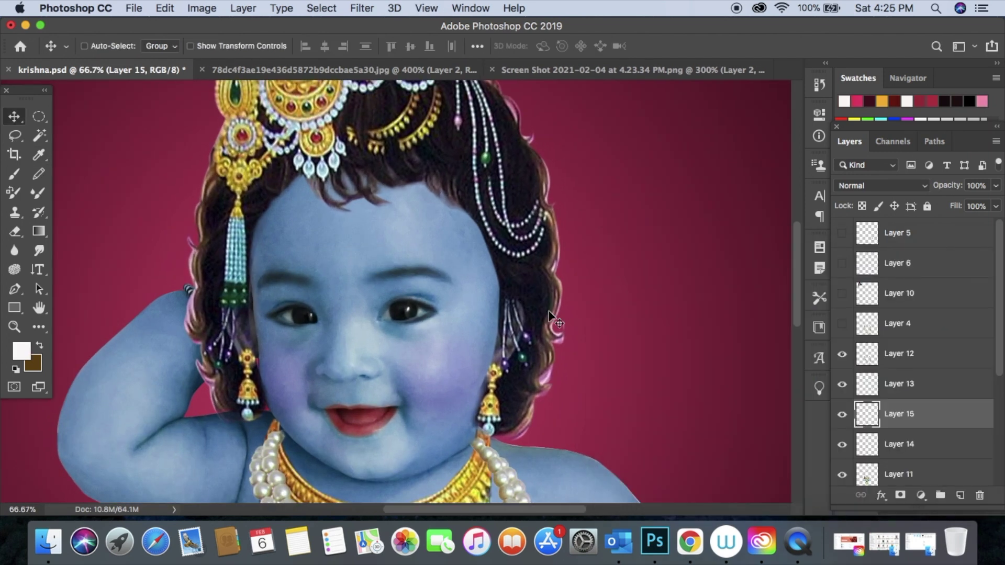
Step: Switch to the Brush tool with the Hard Round tip for painting on the forehead
key("super+equal")
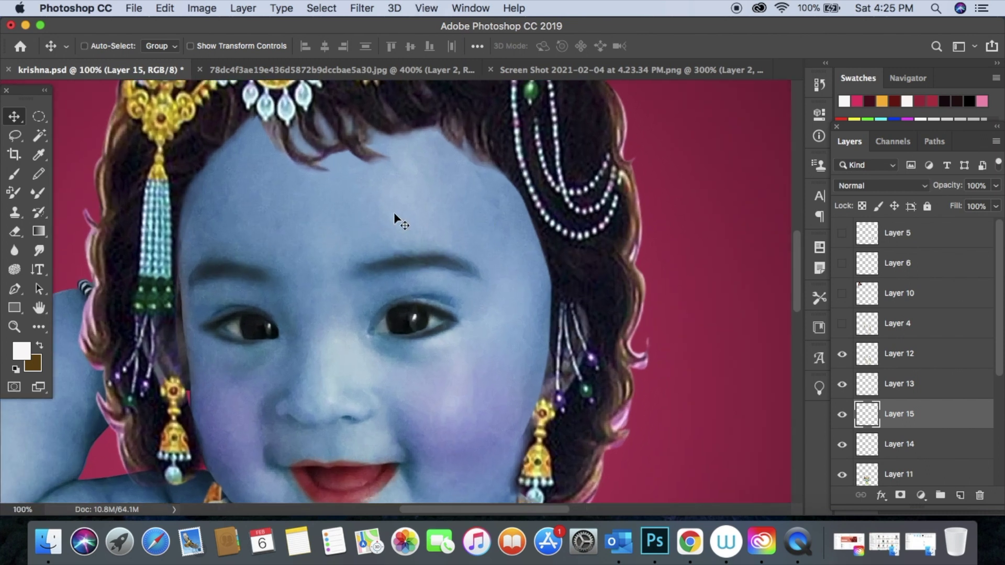
right_click(395, 214)
key("Escape")
key("b")
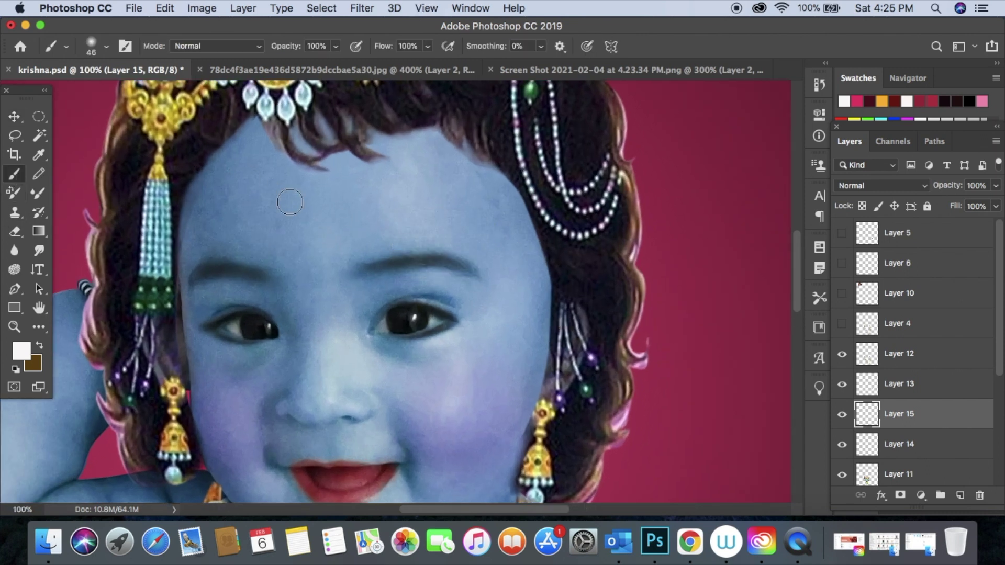
right_click(290, 202)
scroll(464, 344, "up", 5)
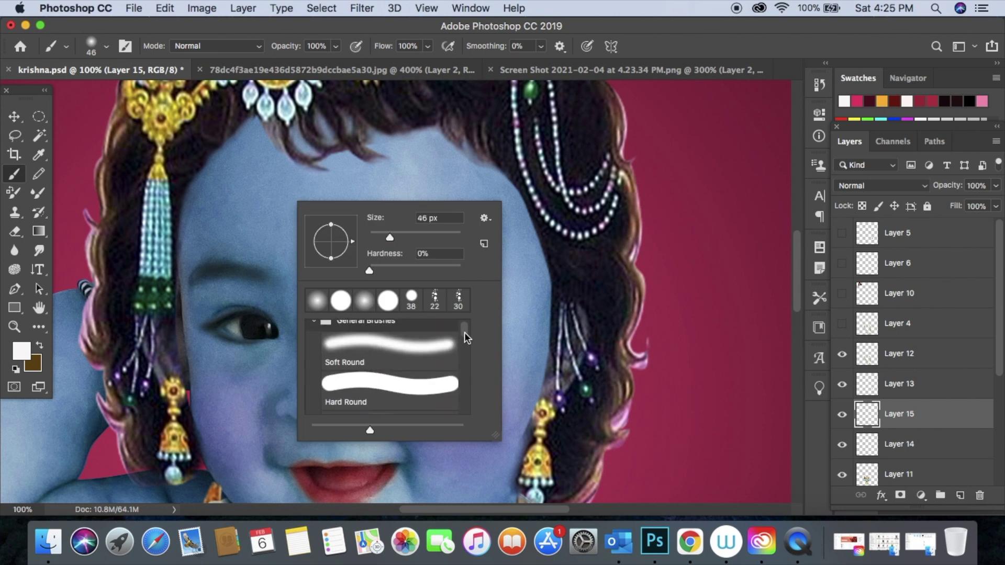
left_click(392, 400)
Step: Paint a curved row of evenly spaced off-white dots above each eyebrow
mouse_move(379, 240)
left_mouse_down()
mouse_move(361, 245)
mouse_move(433, 237)
mouse_move(482, 256)
left_mouse_up()
left_click(255, 208)
key("super+z")
left_click_drag(267, 252, 182, 266)
left_click(500, 277)
Step: Make a tall, narrow elliptical selection centred on the forehead between the two rows of dots
left_click(46, 121)
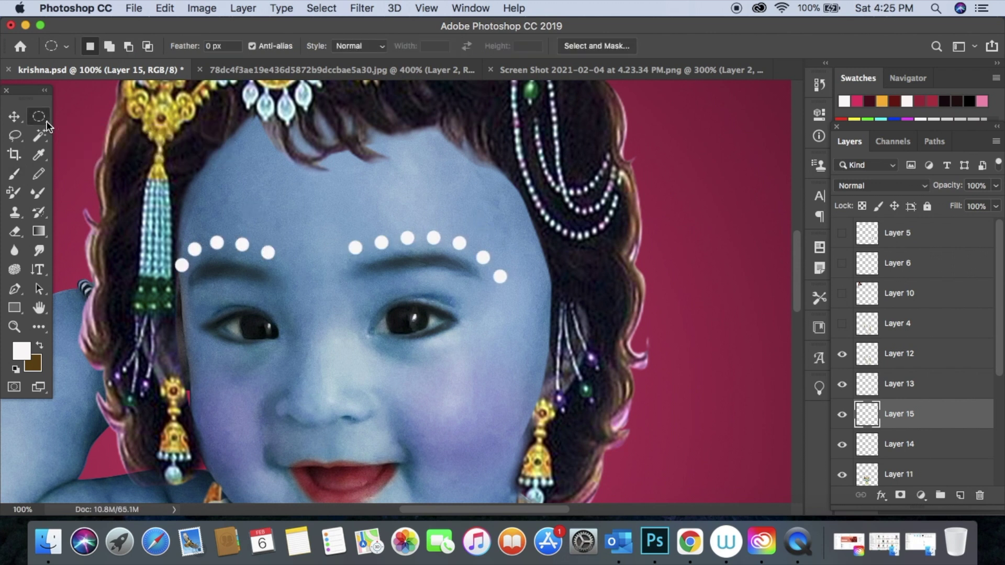
left_click(49, 123)
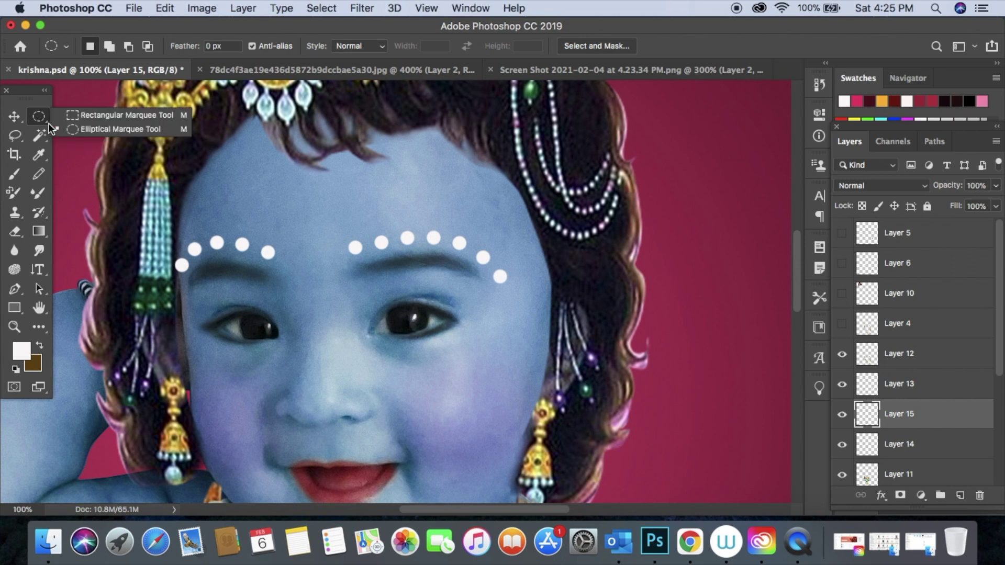
left_click(93, 129)
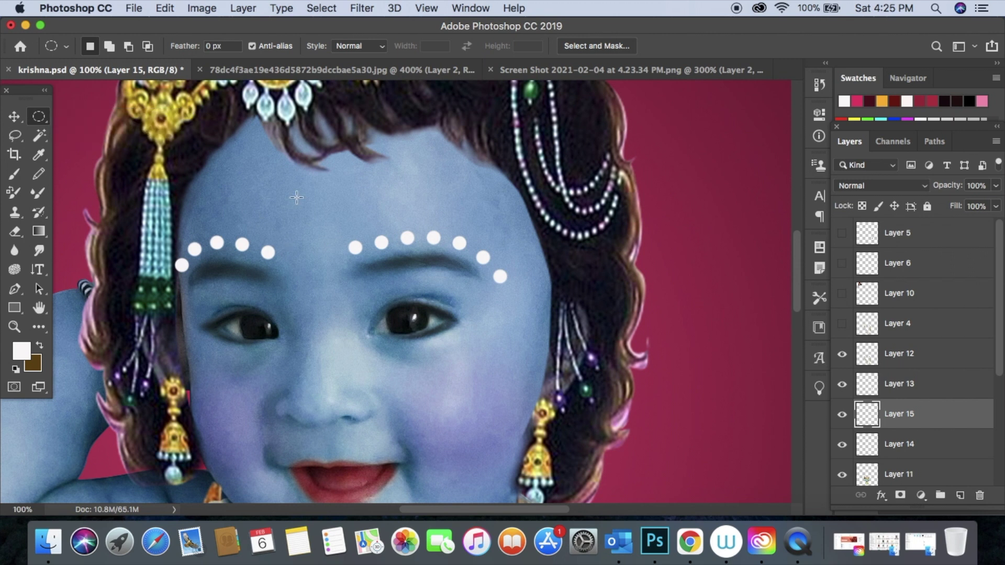
left_click_drag(294, 172, 339, 291)
left_click_drag(325, 251, 321, 226)
scroll(125, 287, "right", 2)
Step: Set the foreground colour to dark red, fill the forehead ellipse with it and clear the selection
left_click(21, 350)
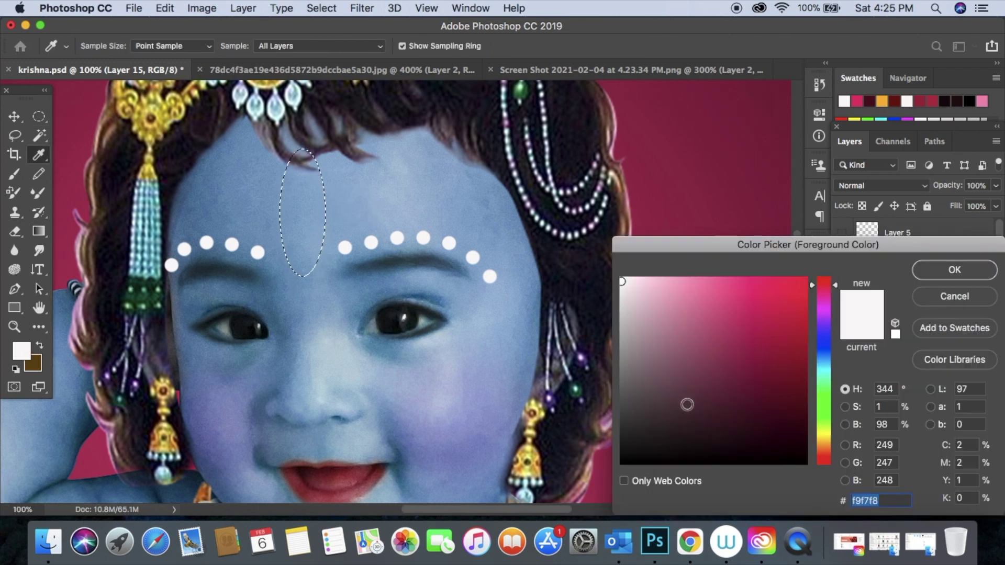
left_click(805, 375)
left_click(971, 267)
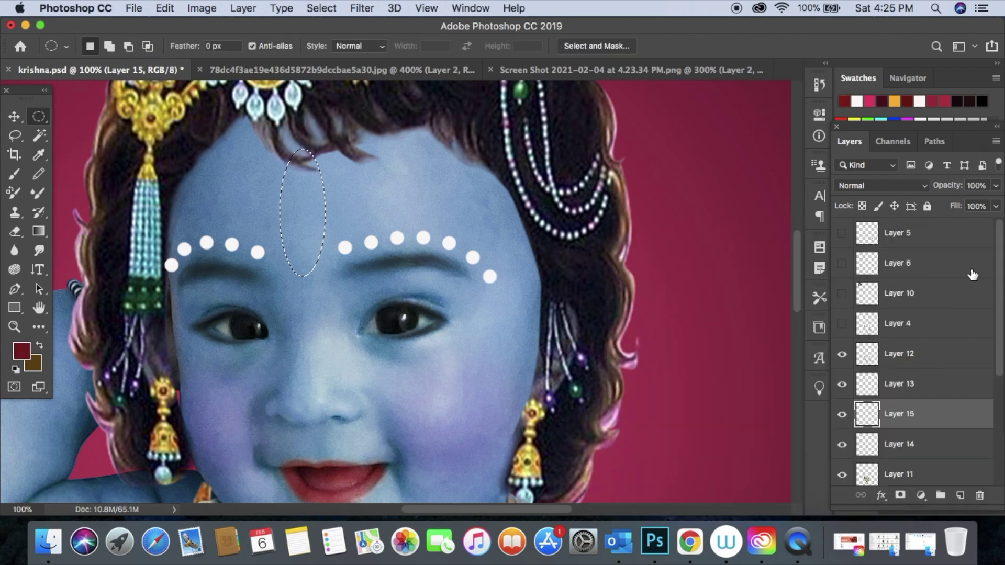
key("alt+BackSpace")
key("super+d")
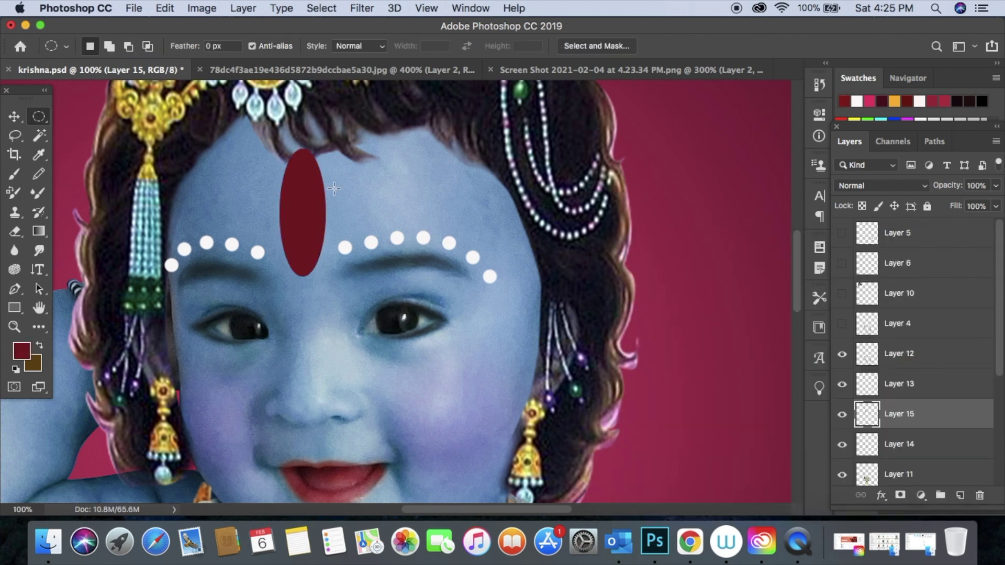
Step: Cut a smaller ellipse out of the upper part of the red oval to leave a U-shaped tilak
left_click_drag(287, 144, 321, 255)
key("BackSpace")
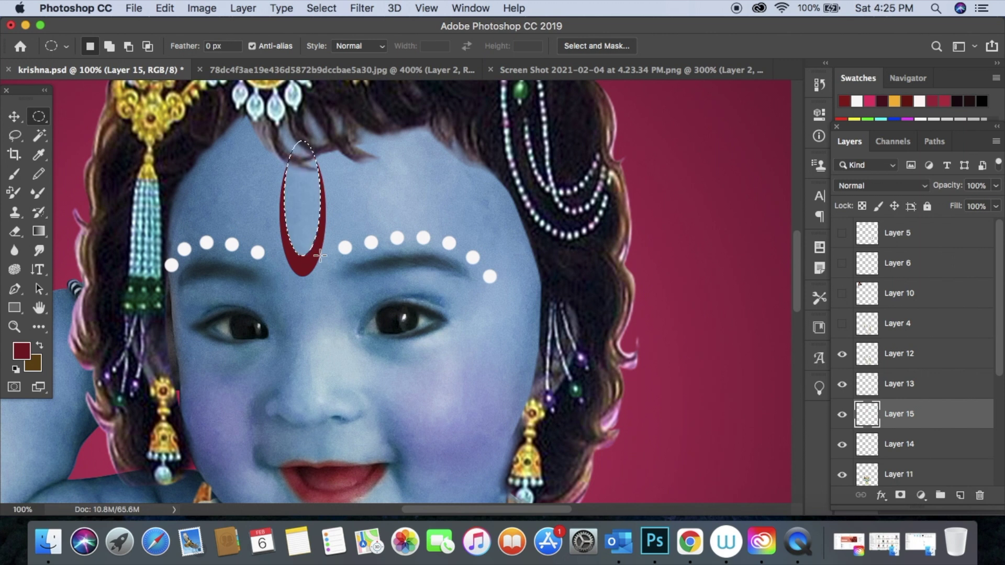
Step: Clear the selection and paint a small dark red dot just below the U-shaped tilak
key("super+d")
key("b")
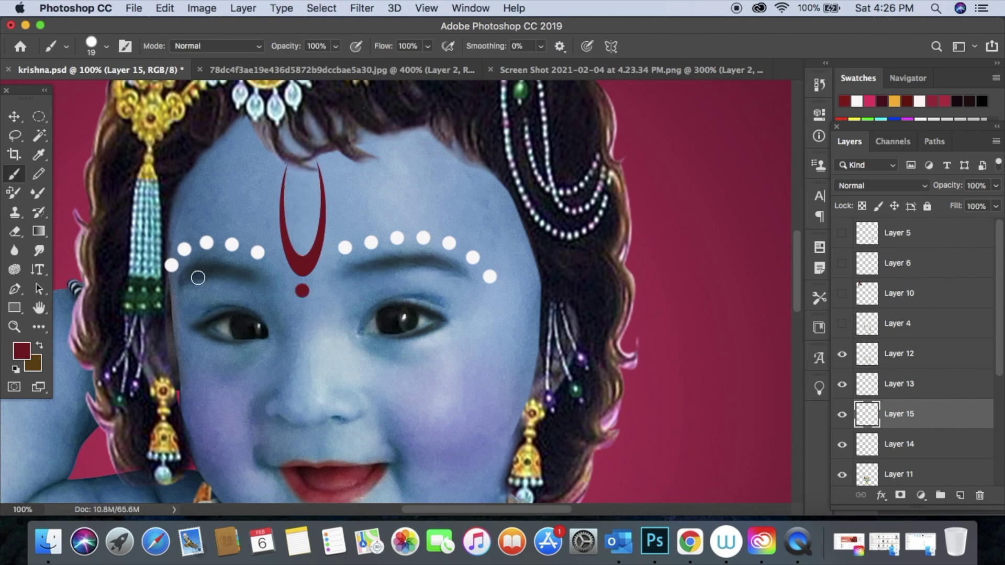
Step: Set the foreground colour to golden orange, e7a109
left_click(22, 351)
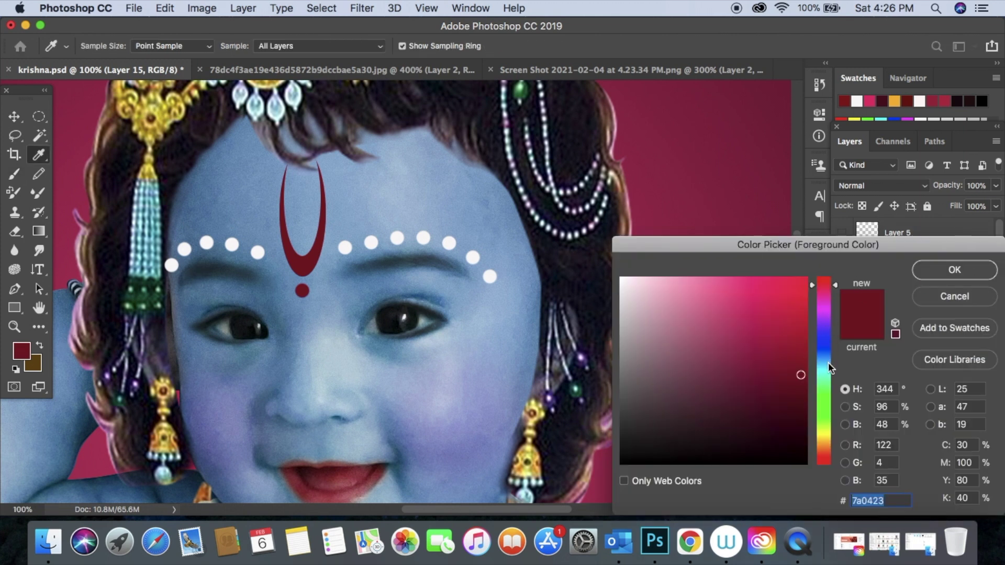
left_click(826, 445)
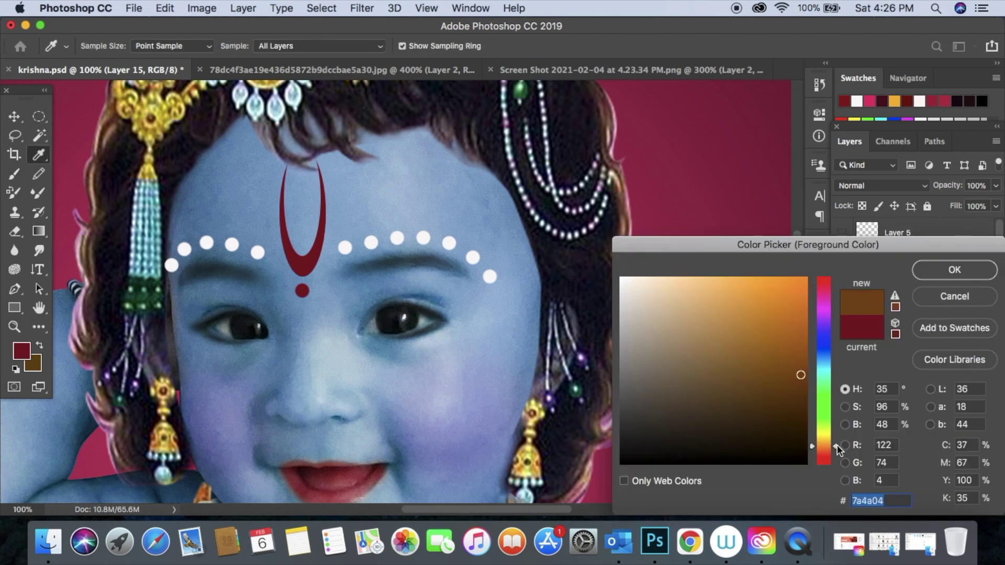
left_click_drag(824, 448, 824, 438)
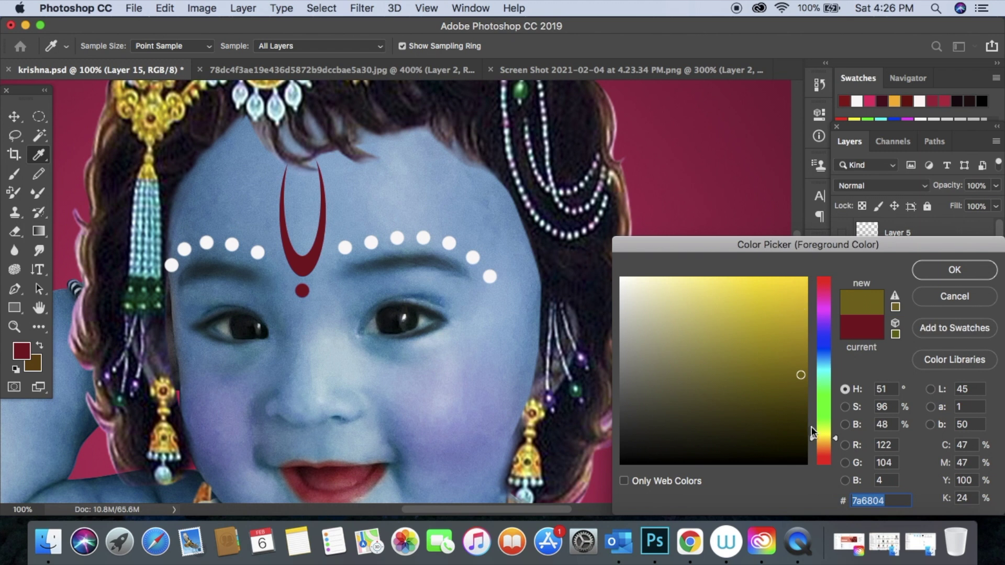
left_click(824, 442)
key("super+v")
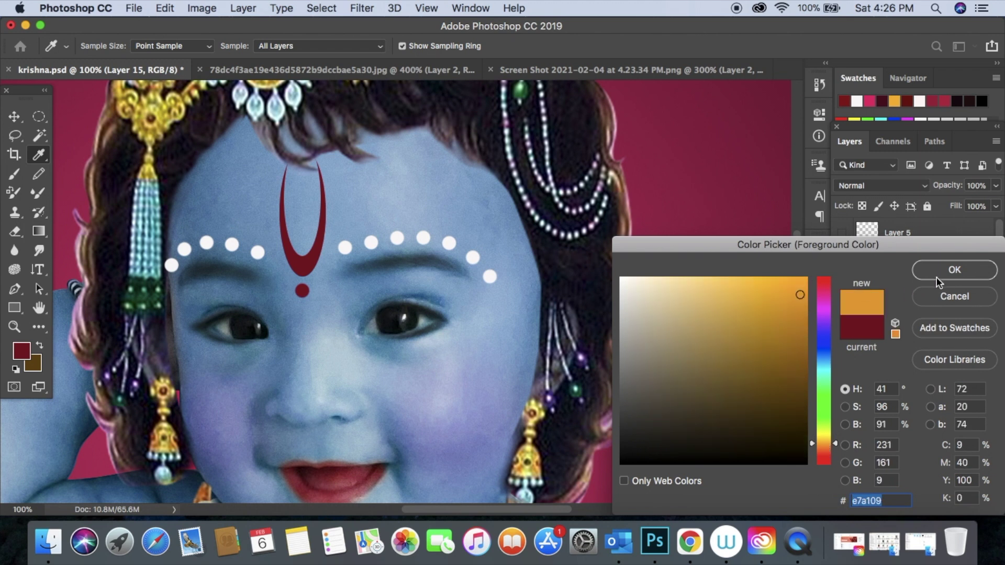
left_click(954, 269)
Step: Paint an orange glow inside the tilak with a 47 px Soft Round Pressure Opacity brush at 0% hardness
key("b")
right_click(340, 202)
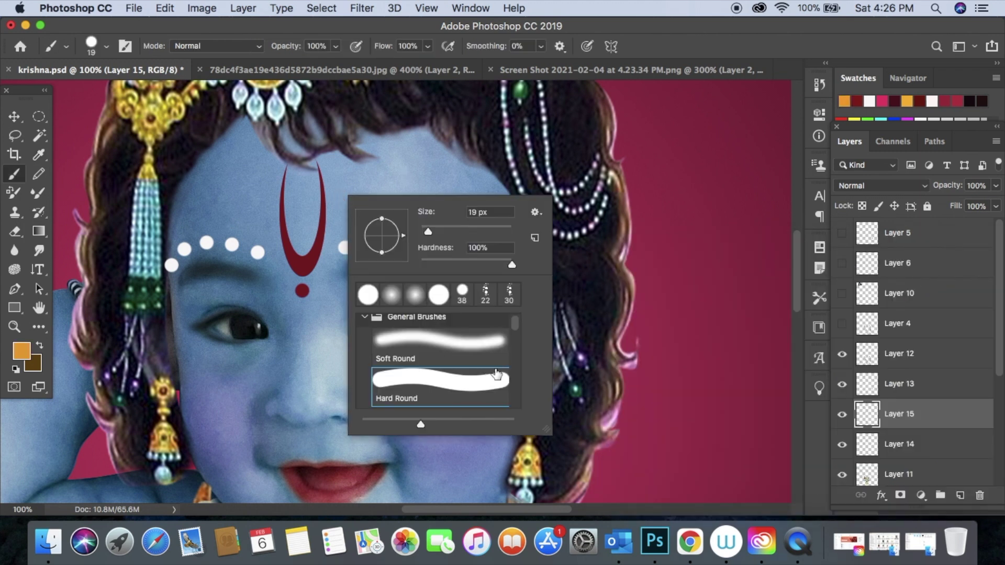
left_click_drag(516, 333, 517, 339)
left_click(449, 356)
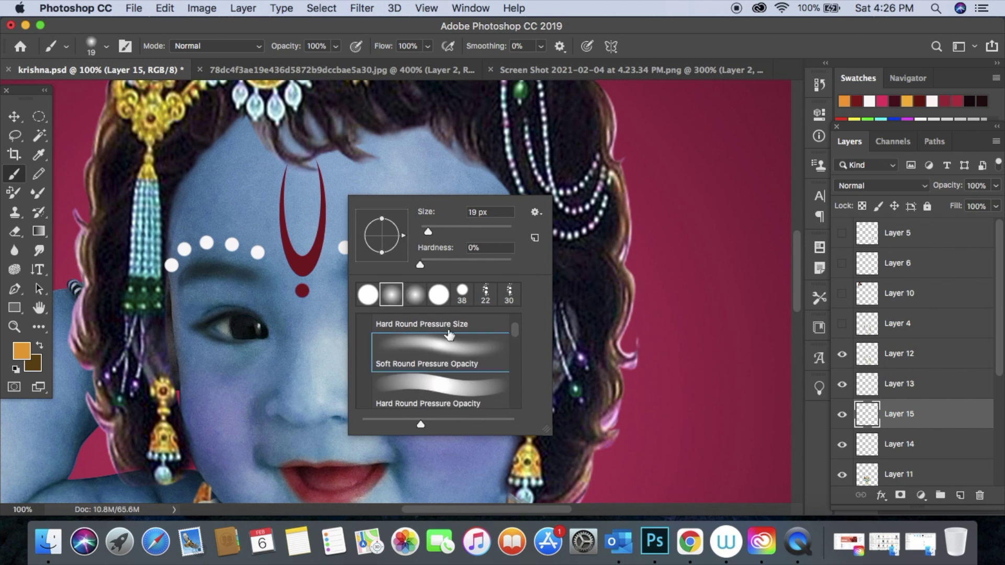
left_click_drag(428, 231, 444, 232)
left_click(304, 211)
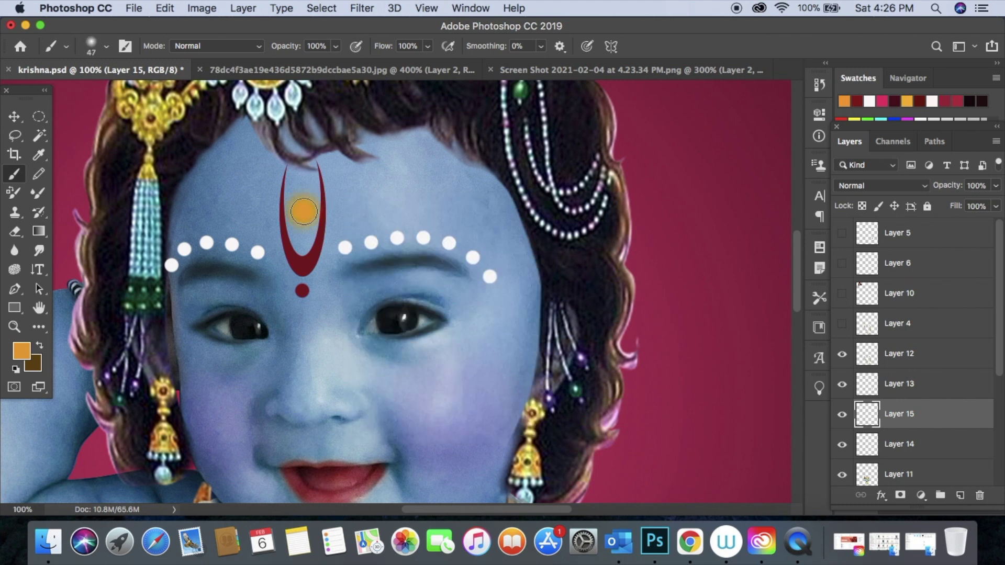
scroll(572, 300, "down", 5)
scroll(571, 300, "left", 2)
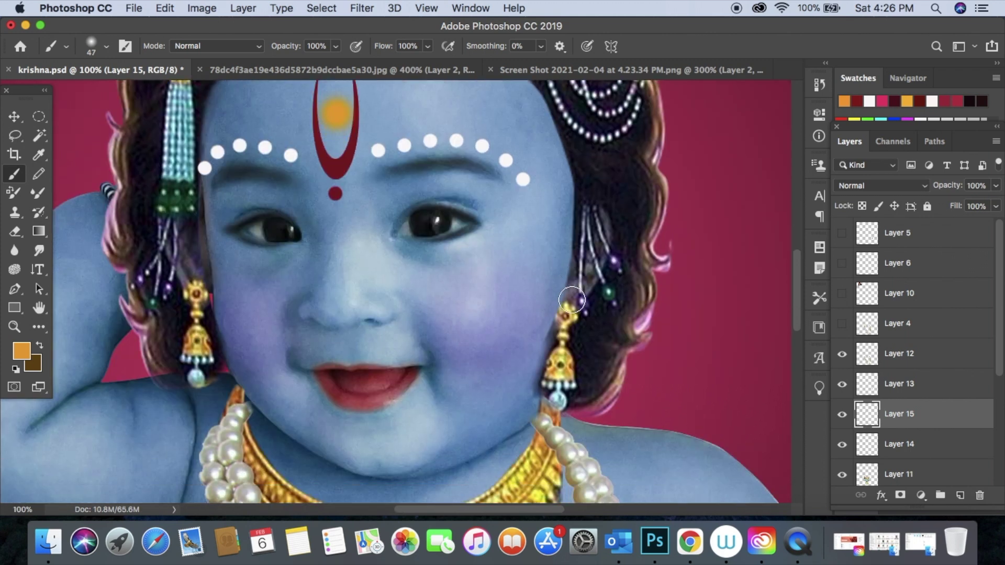
scroll(572, 300, "up", 2)
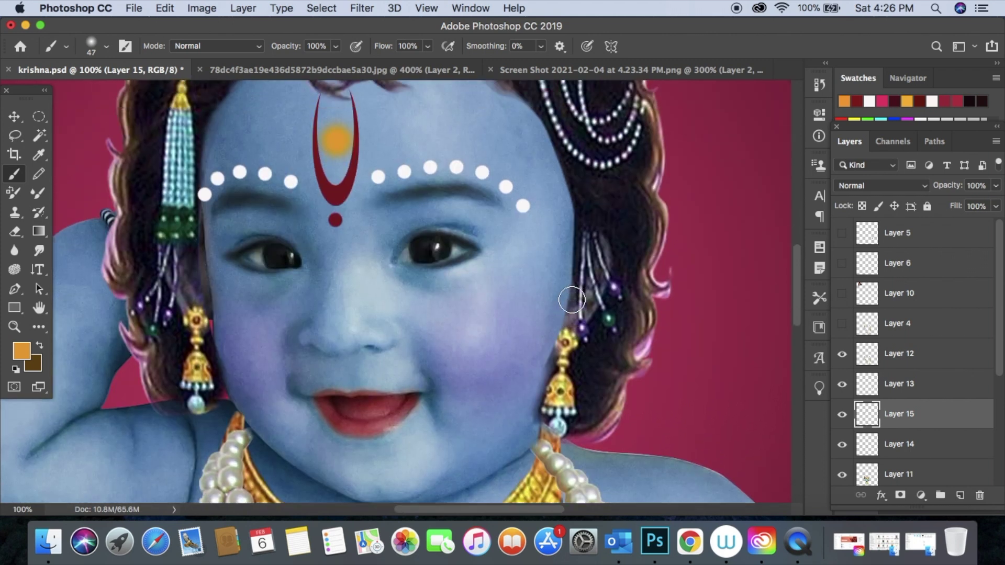
scroll(572, 299, "up", 4)
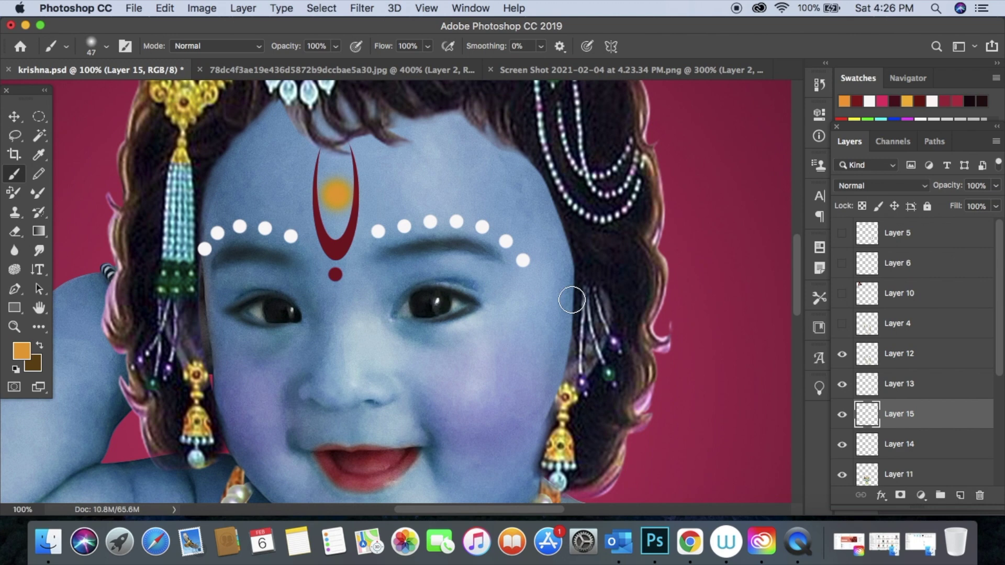
key("super+minus")
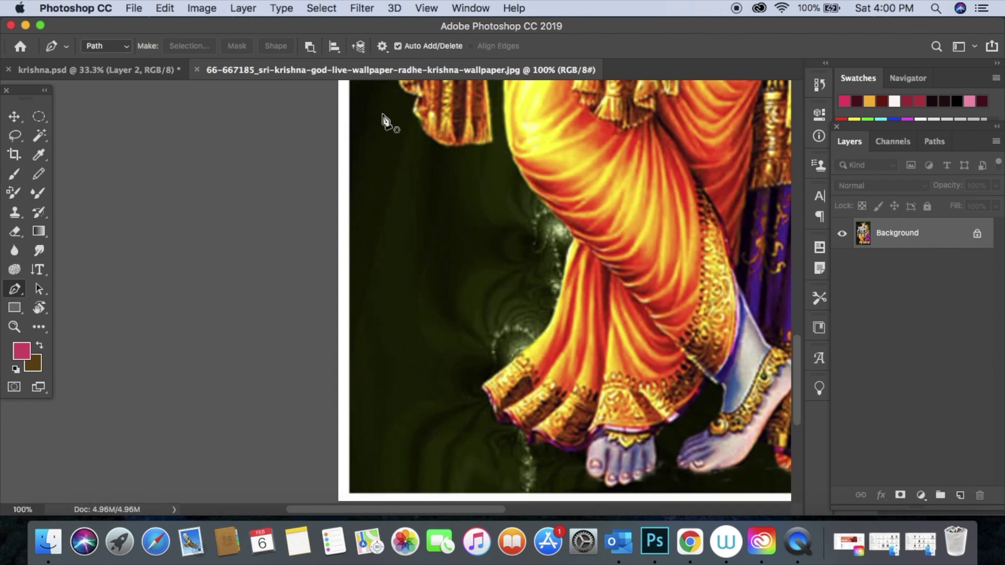
Step: Trace a closed Pen path around the hanging blue shawl end with gold tassels in the Krishna wallpaper image
scroll(366, 210, "up", 10)
left_click(378, 252)
left_click(384, 157)
left_click(397, 118)
left_click(411, 163)
left_click(435, 169)
left_click(446, 163)
left_click(465, 160)
left_click(479, 260)
scroll(479, 260, "down", 4)
left_click(477, 268)
left_click(480, 439)
left_click(484, 488)
left_click(422, 489)
left_click(404, 460)
left_click(390, 408)
Step: Convert the shawl path into a selection and invert it
right_click(406, 349)
left_click(461, 413)
left_click(583, 186)
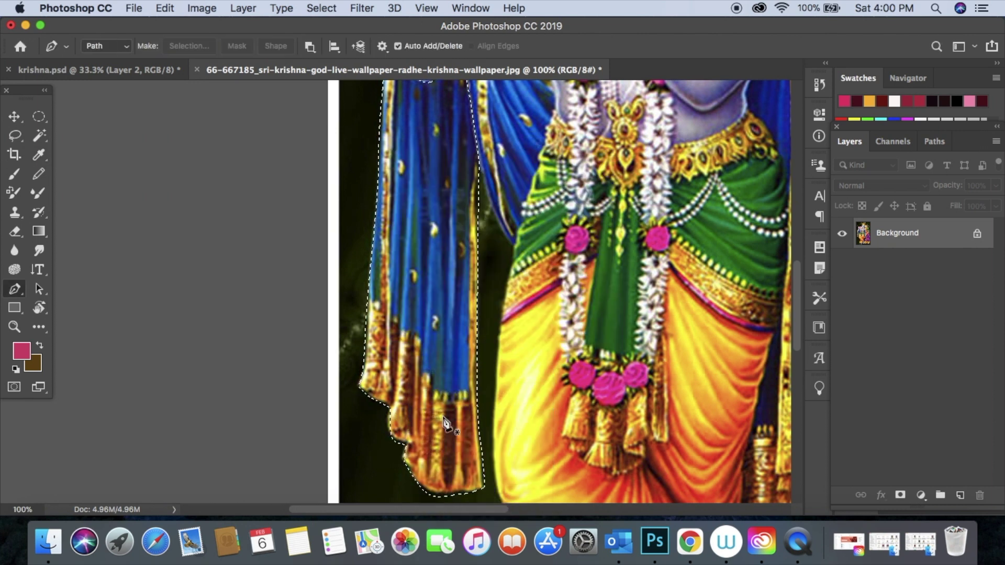
key("m")
scroll(442, 416, "up", 15)
key("ctrl+shift+i")
scroll(439, 373, "down", 10)
left_click(322, 8)
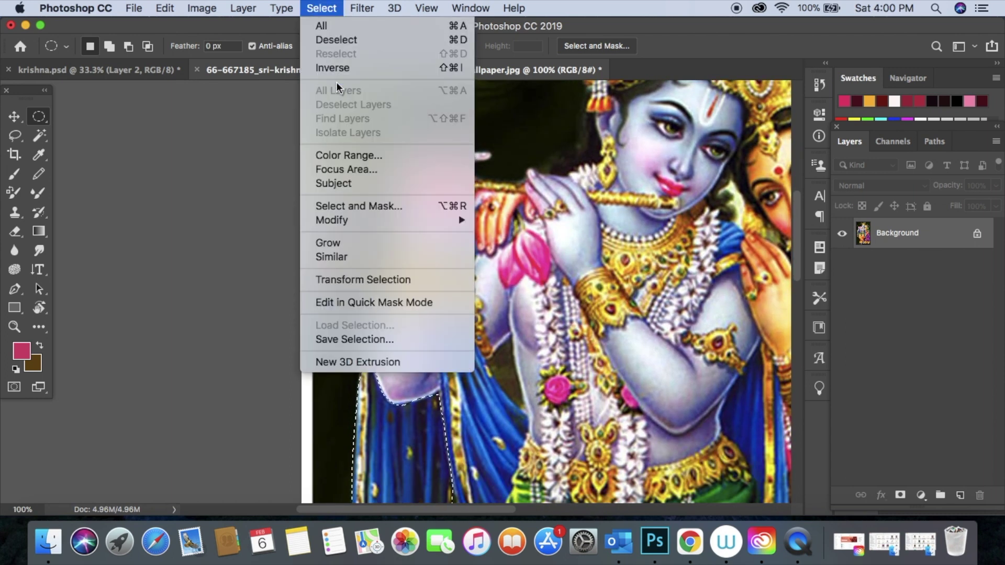
left_click(335, 68)
Step: Copy the selected blue shawl end to a new layer
scroll(422, 354, "down", 8)
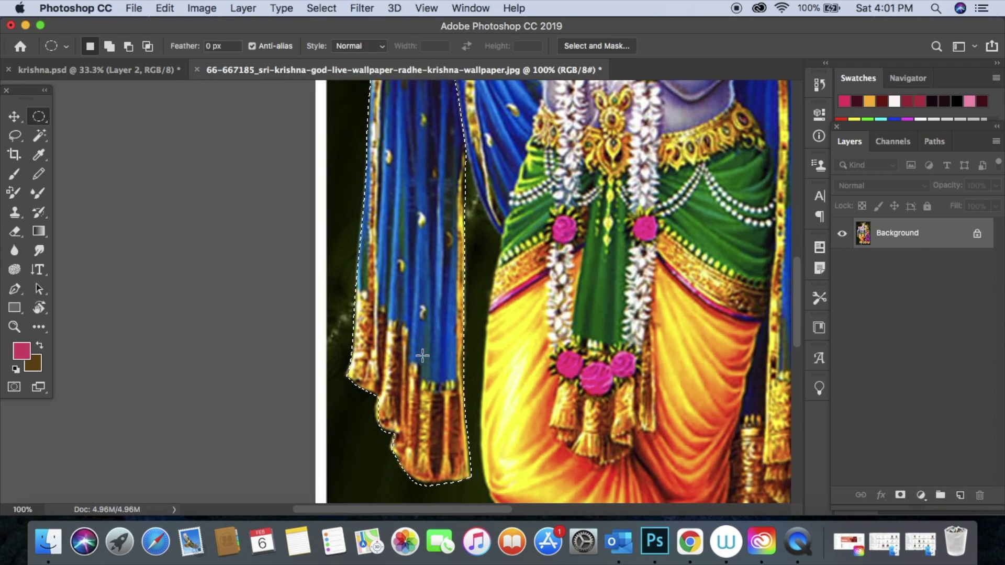
right_click(423, 314)
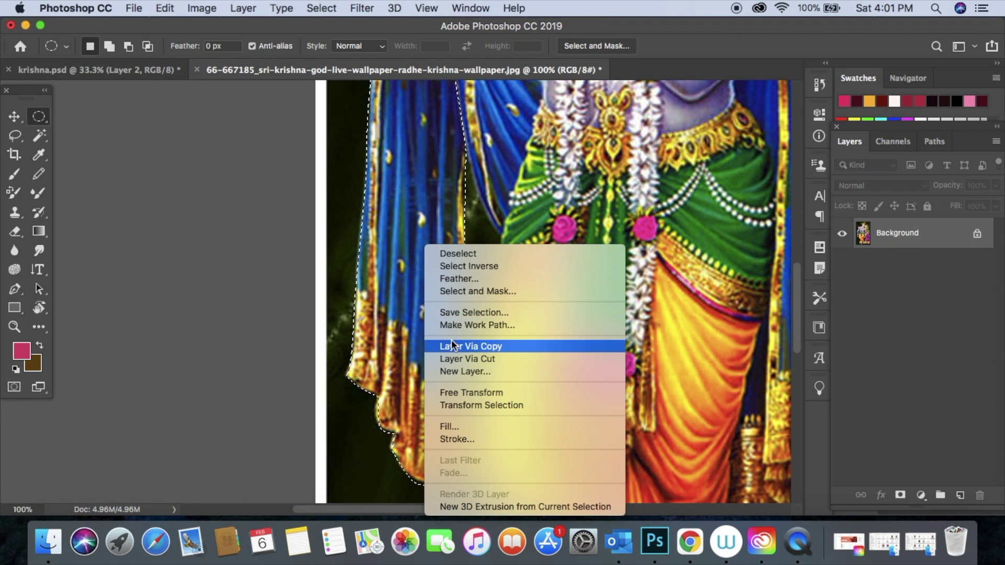
left_click(426, 343)
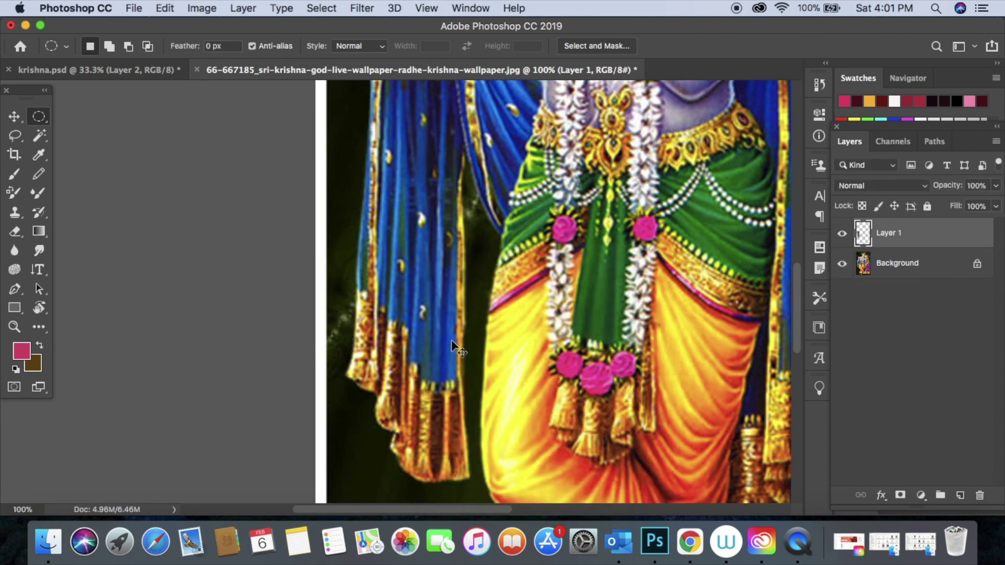
Step: Duplicate the shawl layer into krishna.psd and close the wallpaper image without saving it
key("super+minus")
key("super+minus")
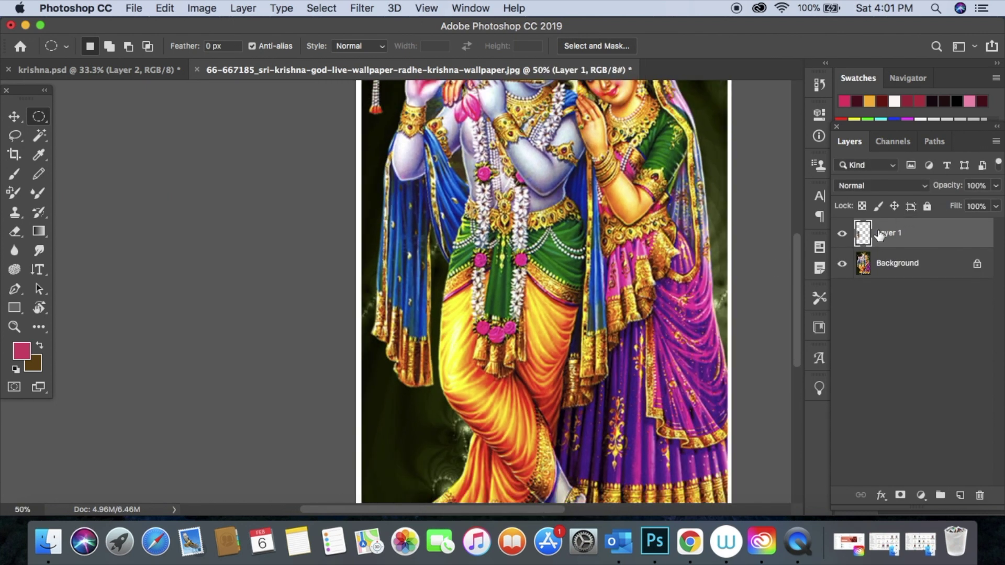
right_click(880, 236)
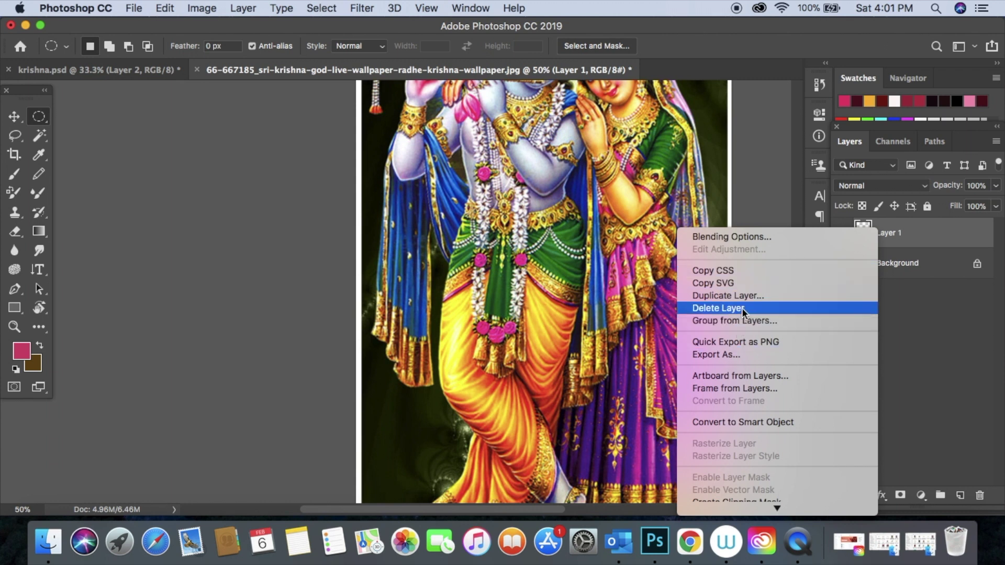
left_click(767, 296)
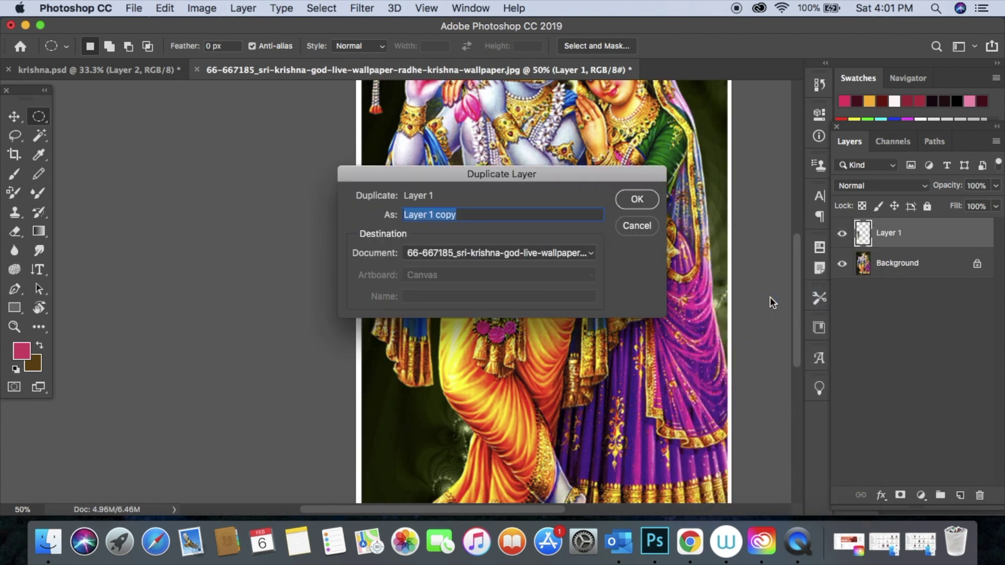
left_click(520, 259)
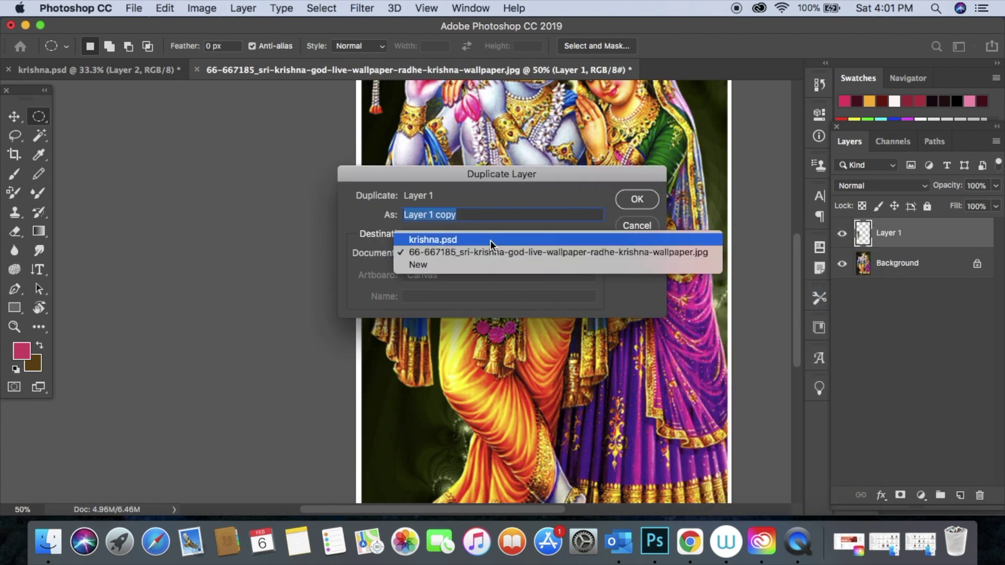
left_click(518, 234)
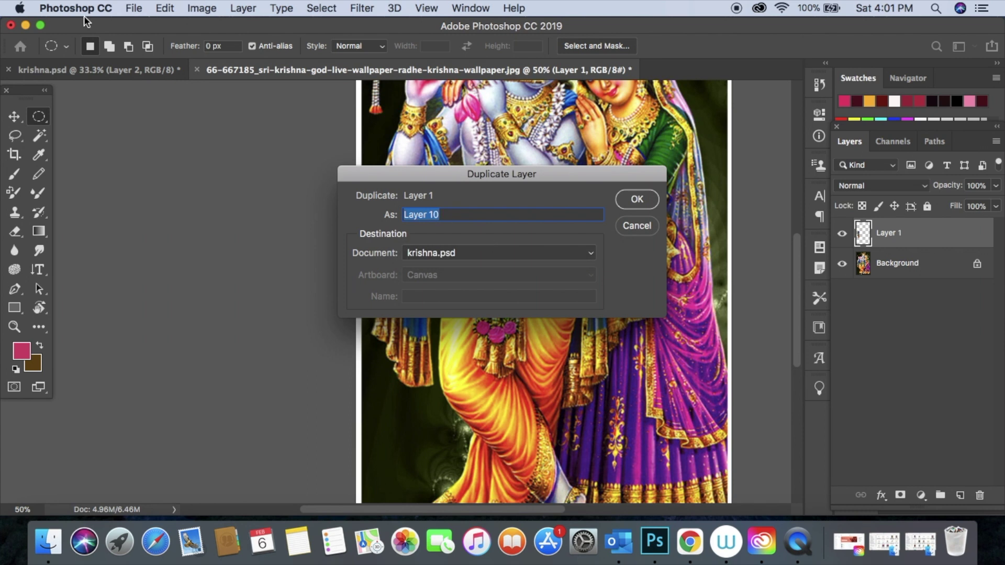
left_click(639, 204)
left_click(202, 69)
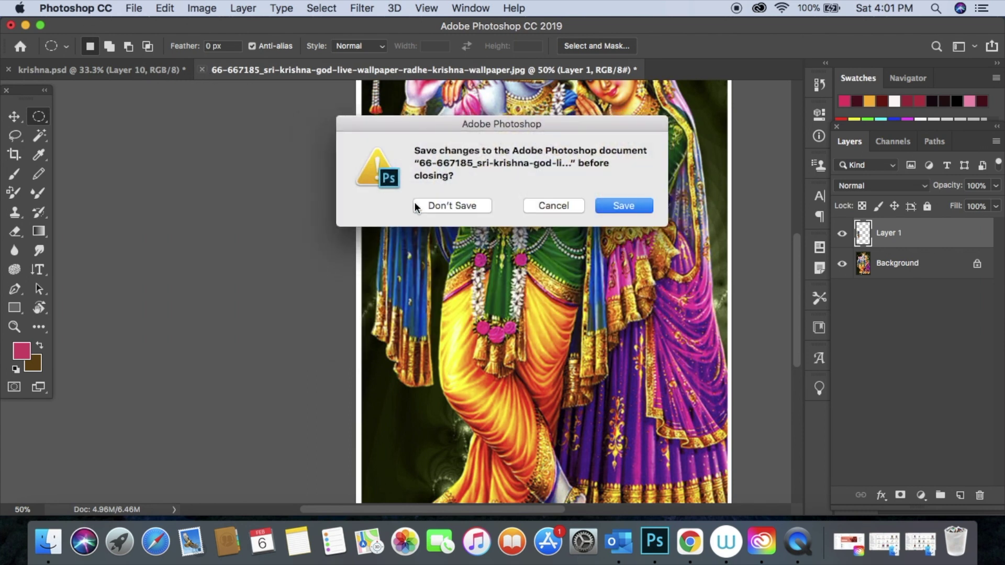
left_click(449, 205)
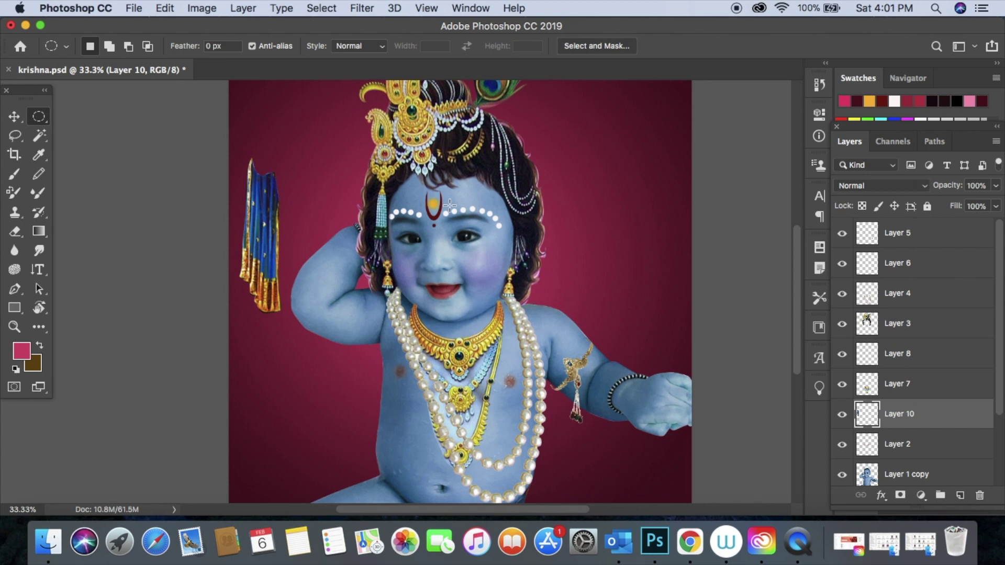
Step: Move the shawl piece below the baby's raised arm and scale it up to 173.91%
key("v")
left_click_drag(260, 228, 388, 272)
scroll(353, 411, "down", 5)
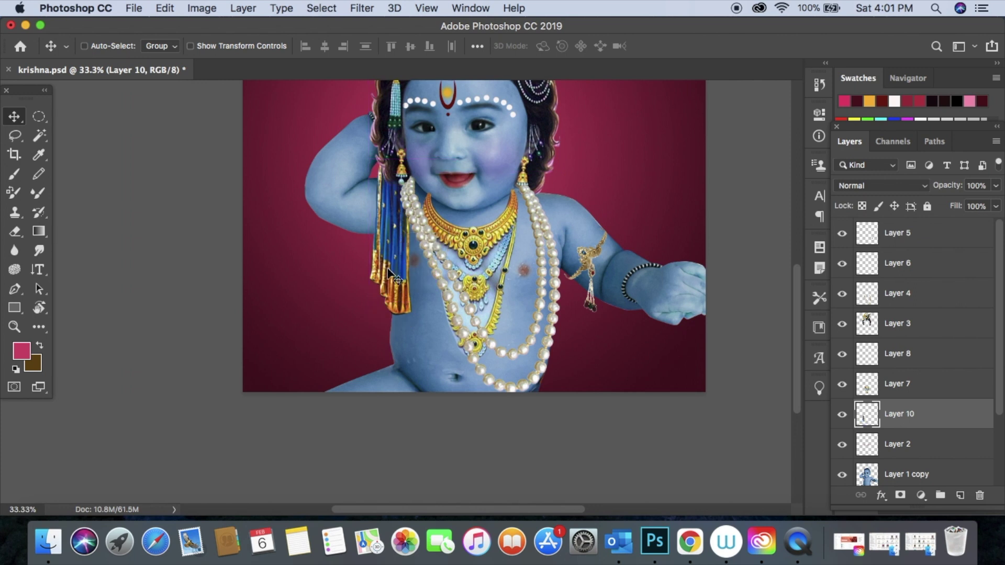
key("super+t")
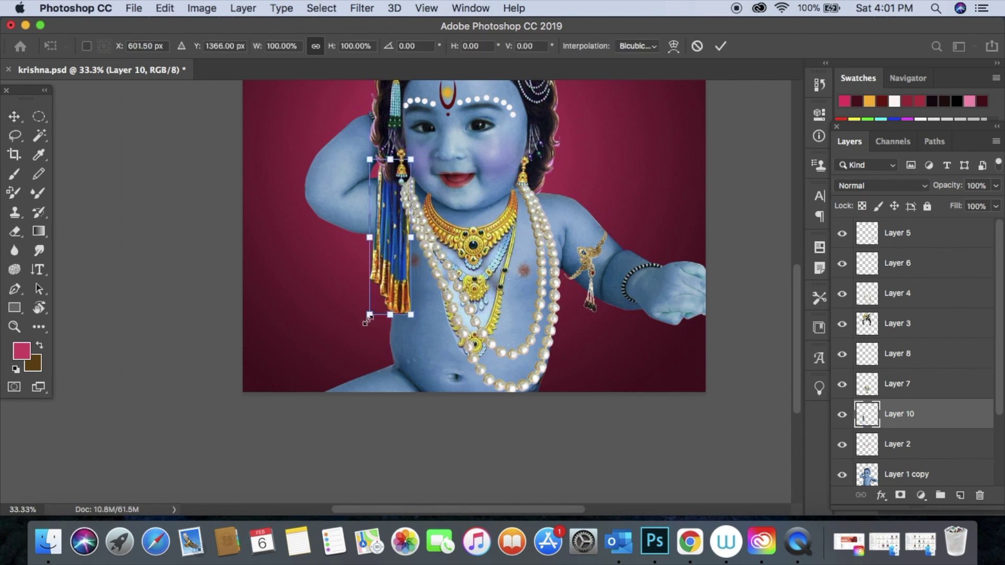
left_click_drag(367, 320, 321, 433)
left_click_drag(367, 320, 366, 310)
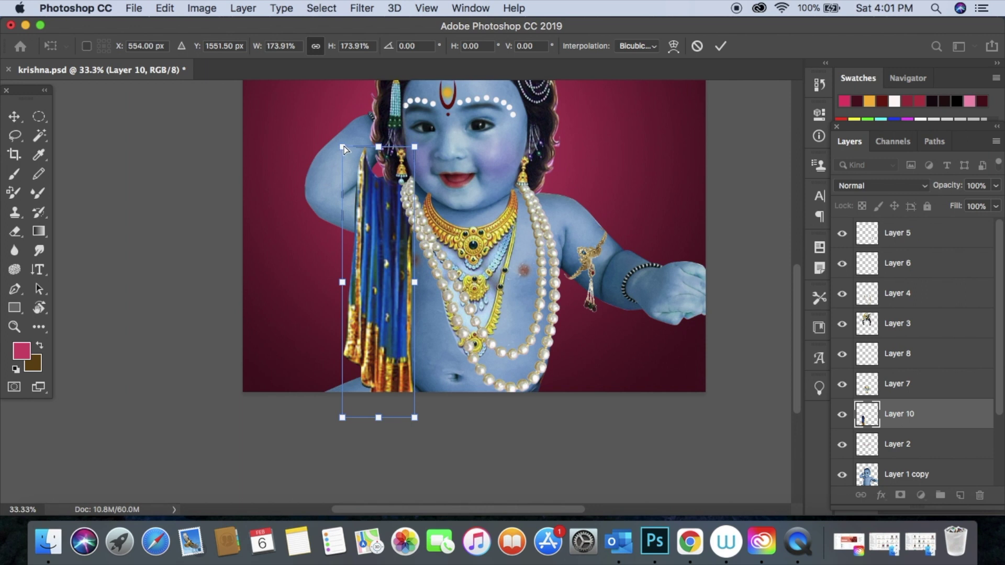
Step: Narrow the shawl's upper end so it flares downward, and fit it along the side of the torso beside the pearl necklace
left_click_drag(343, 146, 414, 170)
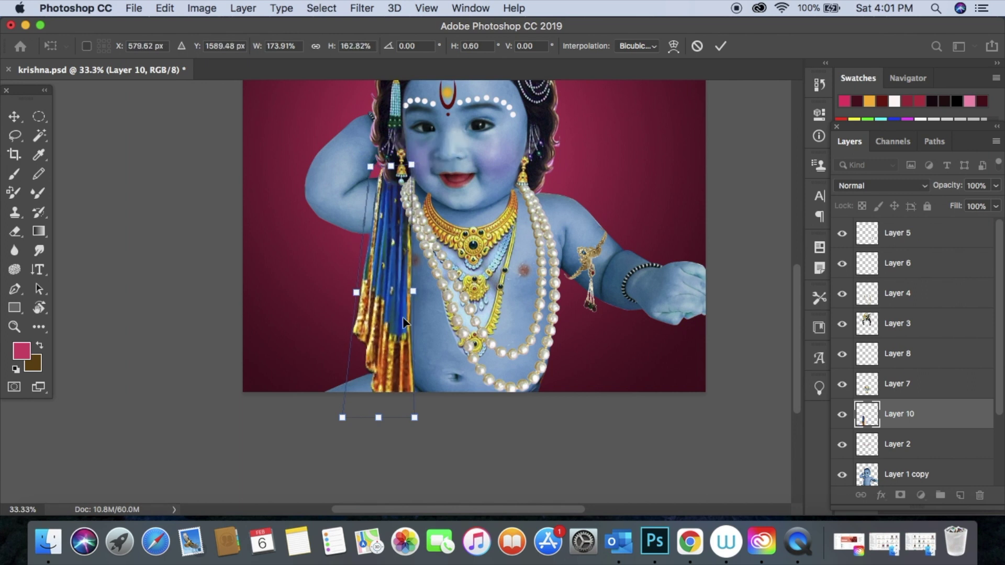
left_click_drag(399, 320, 402, 318)
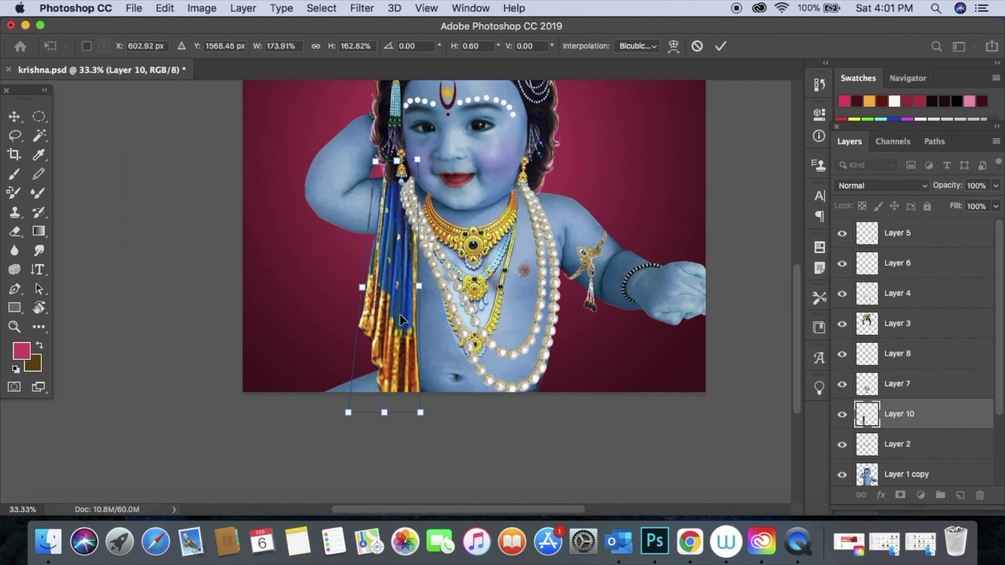
left_click_drag(438, 430, 432, 430)
left_click_drag(399, 354, 393, 356)
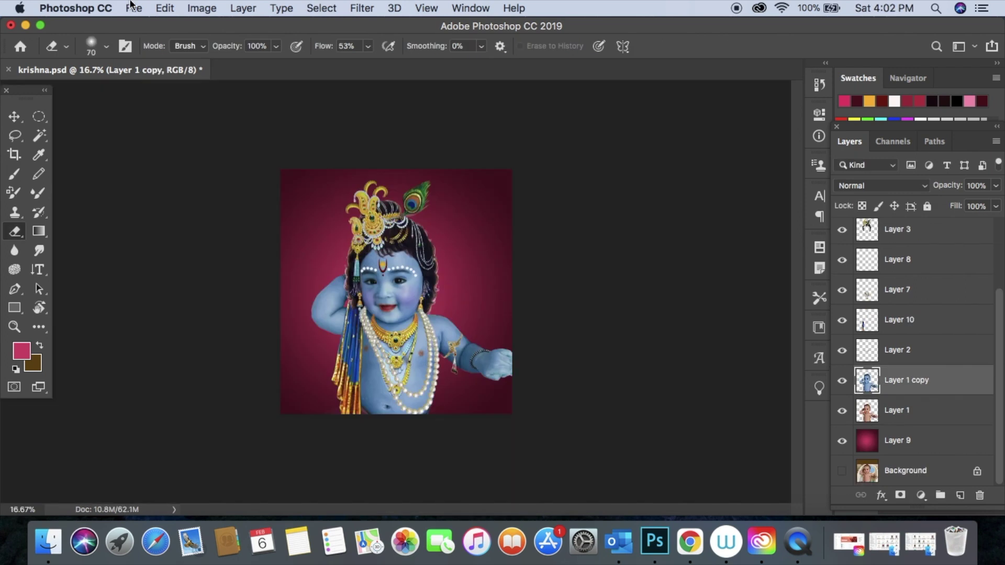
Step: Save the finished portrait as a JPEG at quality 12 (Maximum) with the Baseline ("Standard") format option
left_click(134, 8)
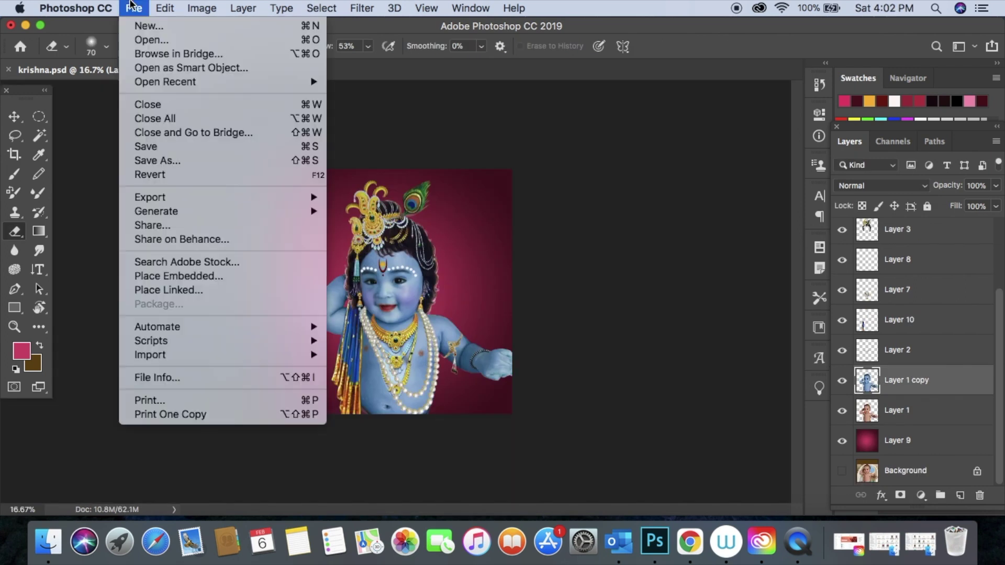
left_click(166, 162)
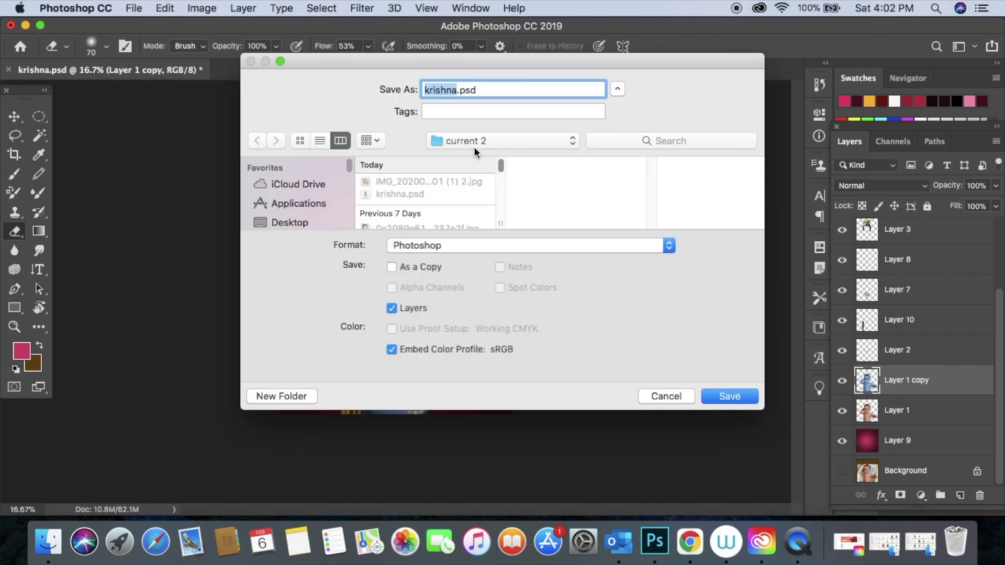
left_click(669, 245)
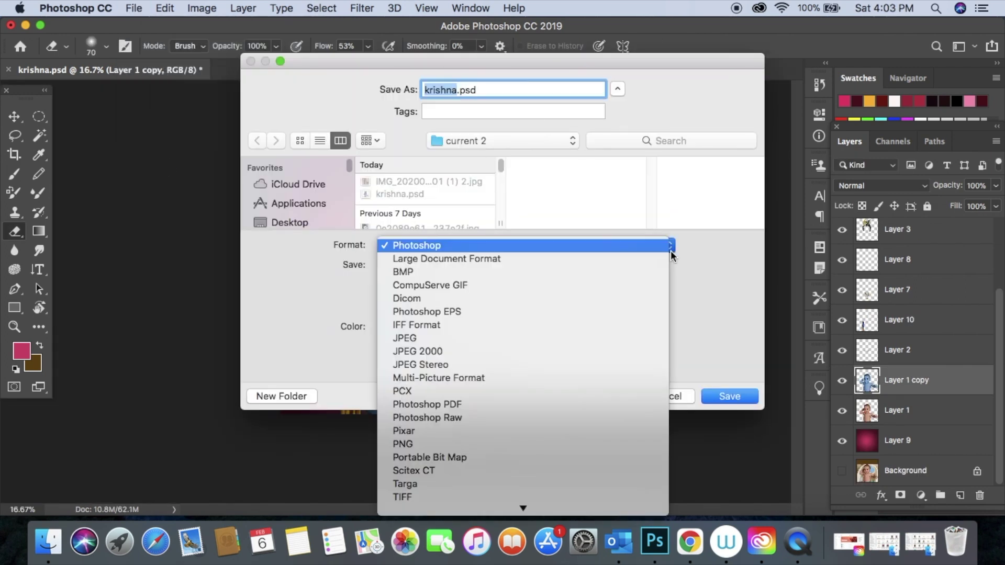
left_click(635, 344)
left_click(735, 396)
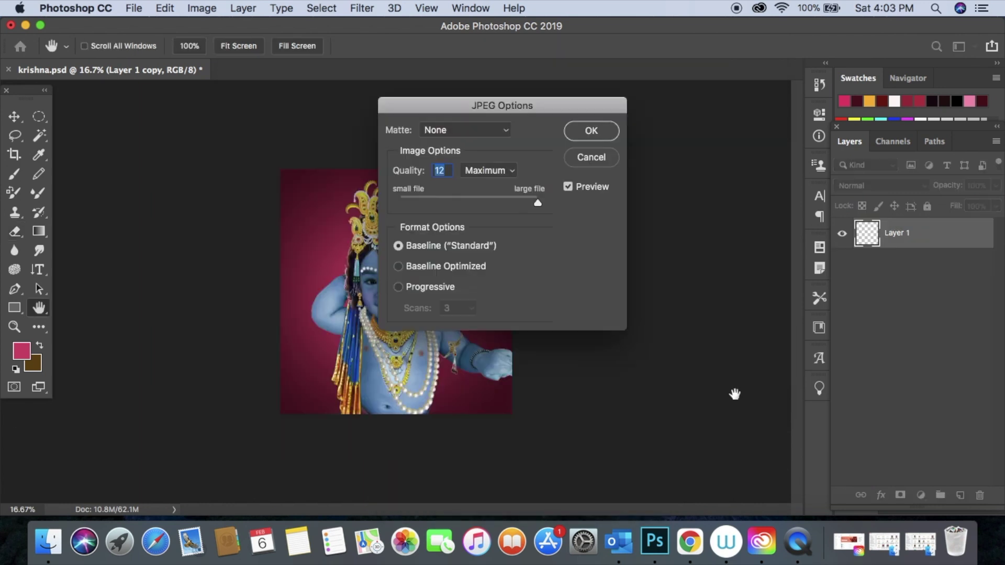
left_click(596, 130)
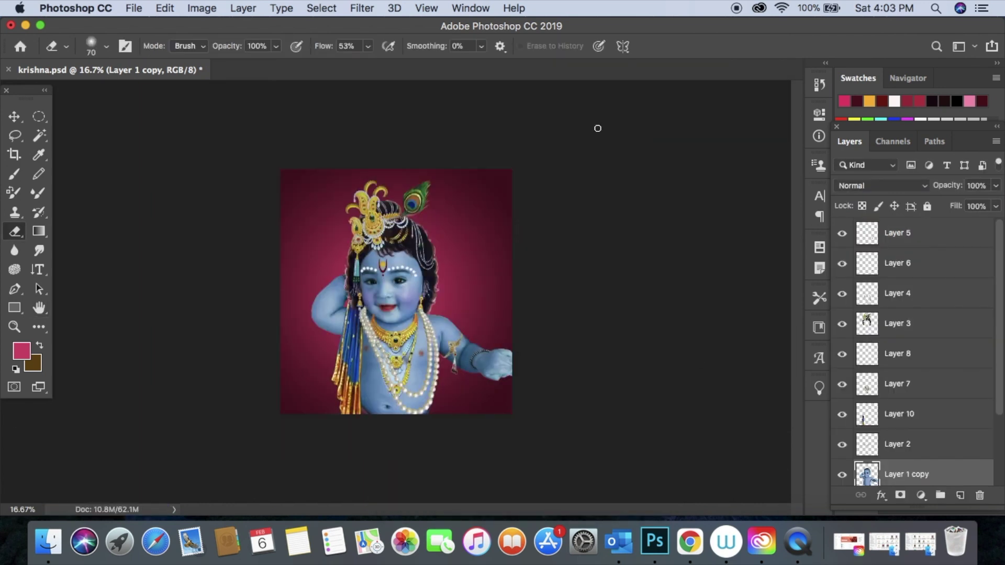